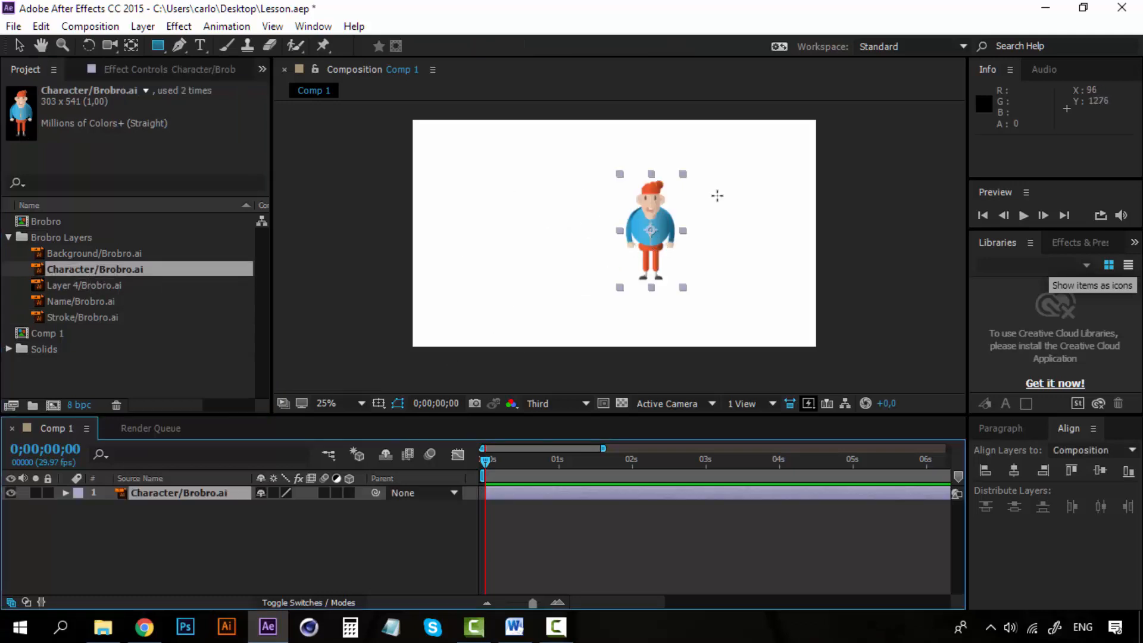
- Scale the character up to about 165% and centre it horizontally in the composition
{"action": "left_click_drag", "start_coordinate": [683, 173], "coordinate": [748, 141]}
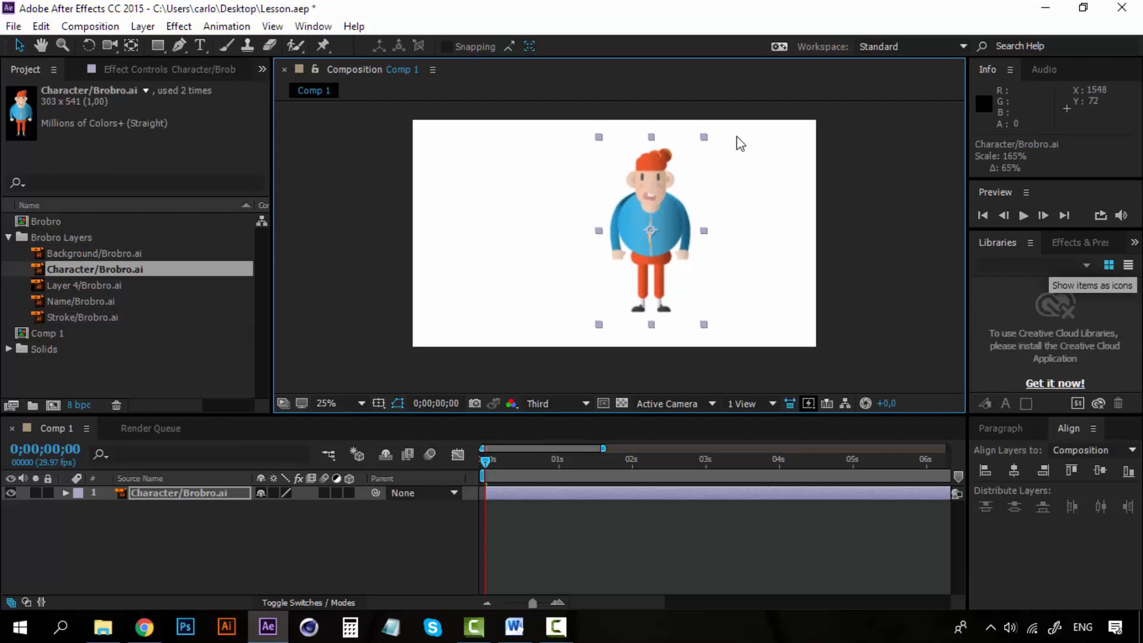
{"action": "left_click_drag", "start_coordinate": [648, 180], "coordinate": [598, 188]}
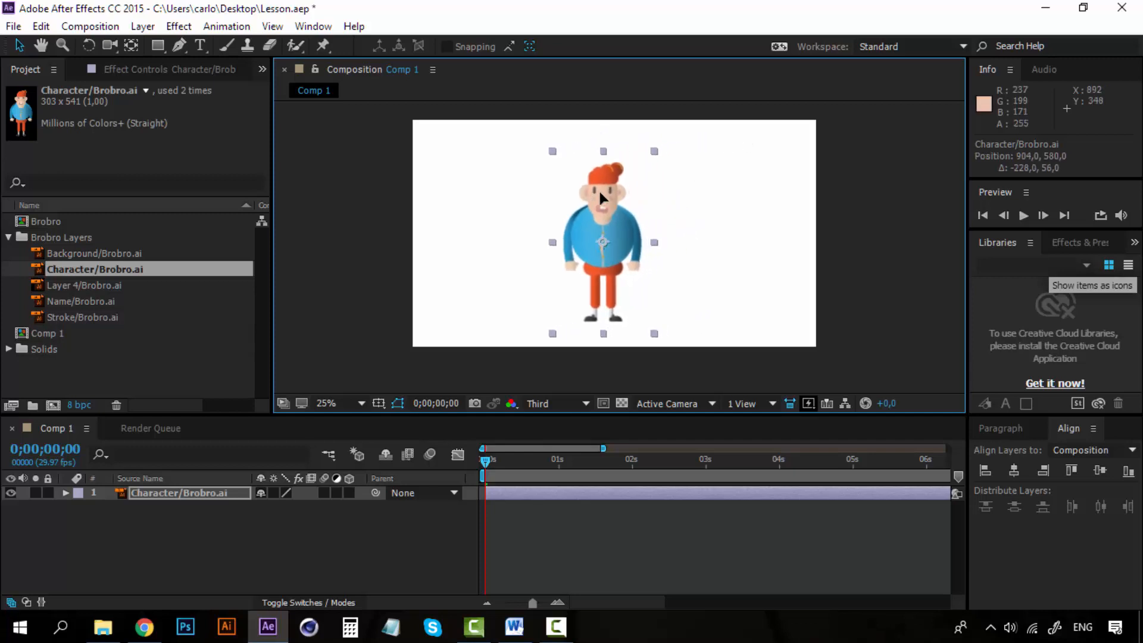
{"action": "left_click", "coordinate": [1013, 470]}
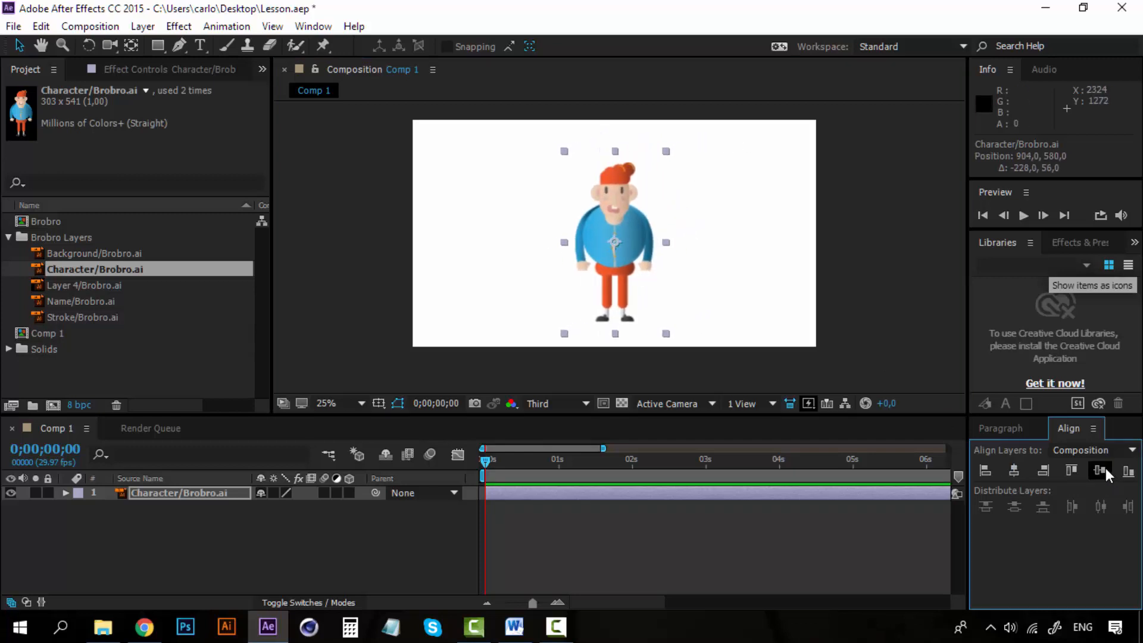
- Enable continuous rasterization and 3D for the Character/Brobro.ai layer, leaving it deselected
{"action": "left_click", "coordinate": [272, 493]}
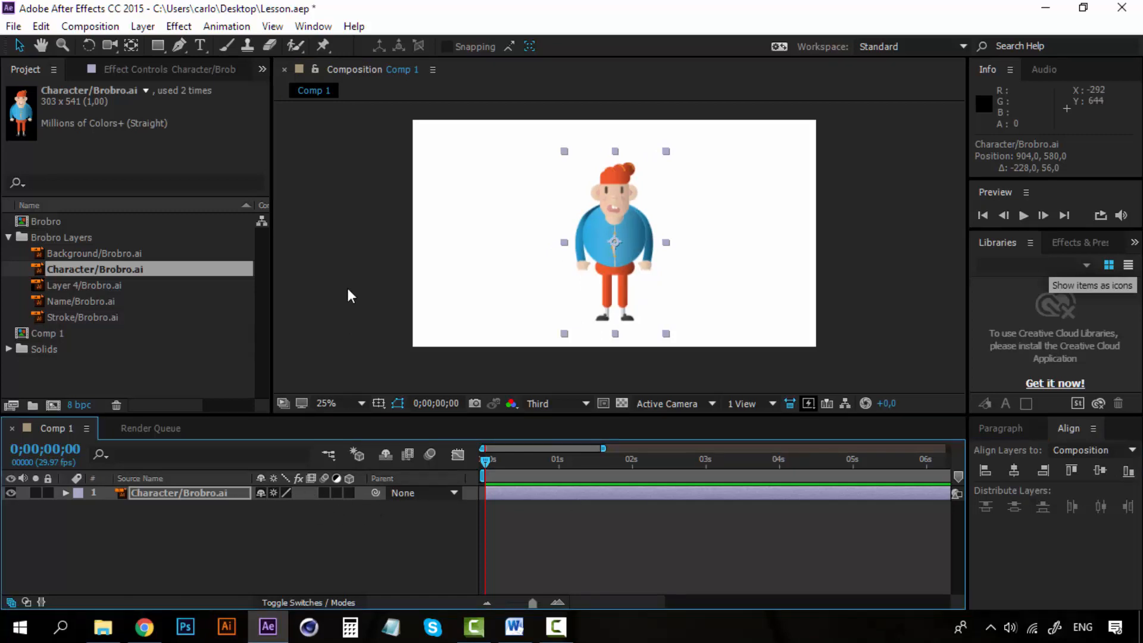
{"action": "left_click", "coordinate": [347, 492]}
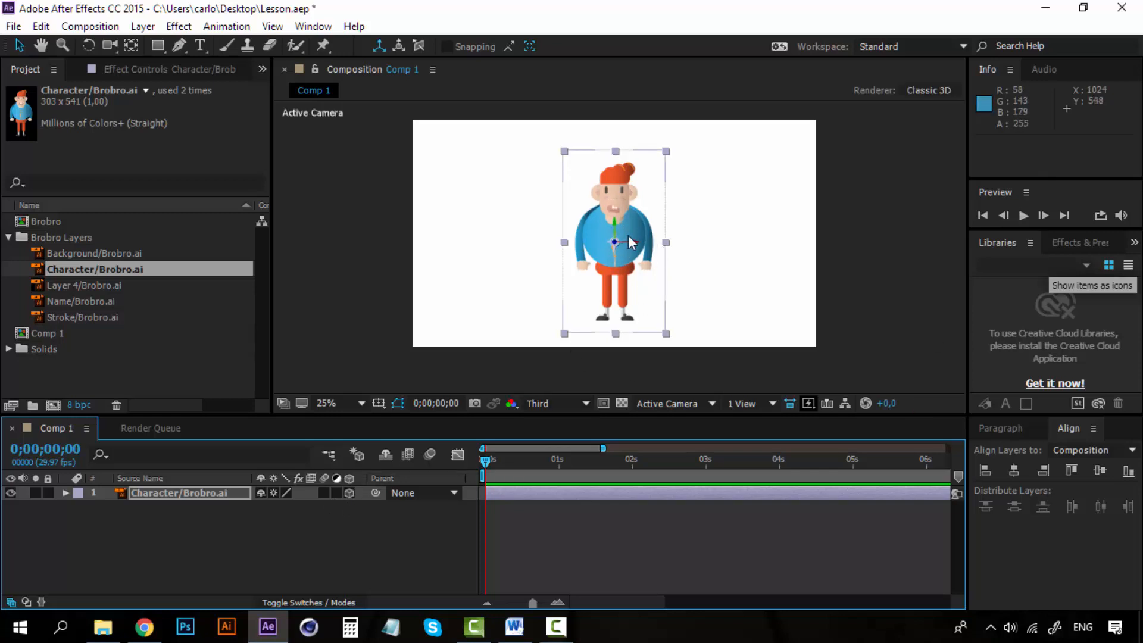
{"action": "left_click", "coordinate": [216, 531]}
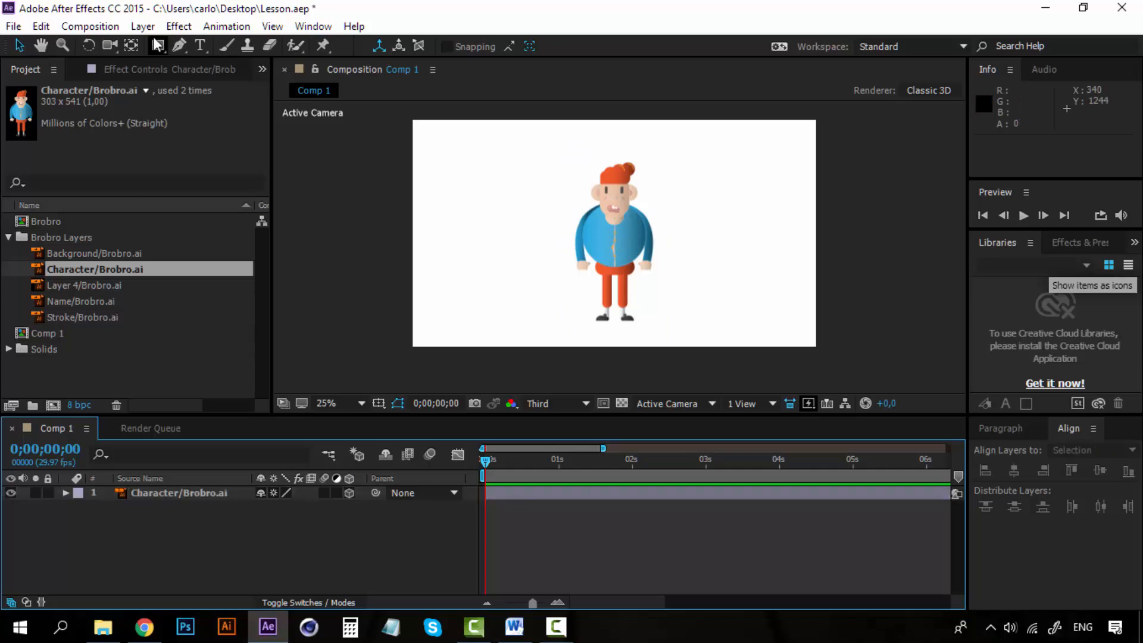
- Create a new shape layer and draw a wide light-grey rectangle across the character's legs, nearly spanning the composition width
{"action": "left_click", "coordinate": [143, 26]}
{"action": "mouse_move", "coordinate": [352, 28]}
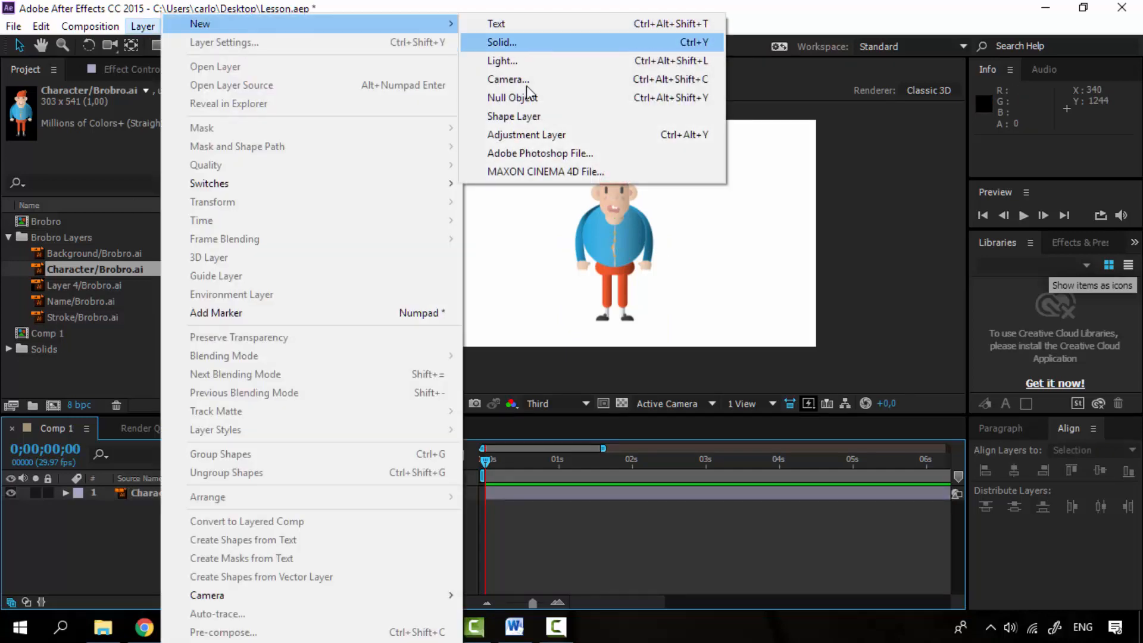
{"action": "left_click", "coordinate": [528, 115]}
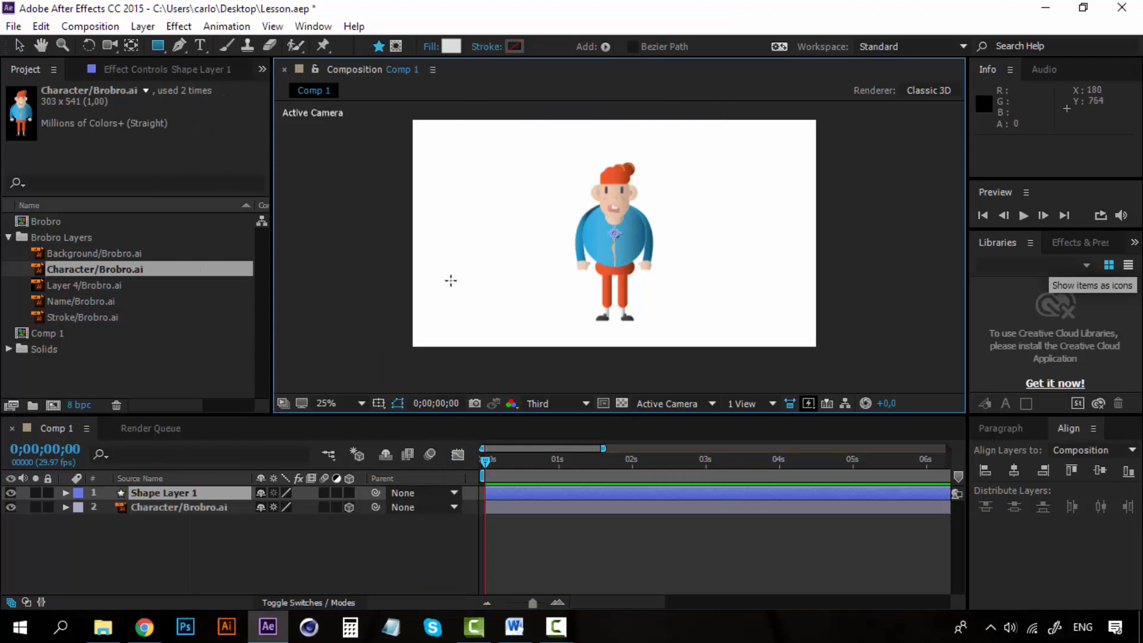
{"action": "mouse_move", "coordinate": [451, 280]}
{"action": "left_mouse_down"}
{"action": "mouse_move", "coordinate": [815, 343]}
{"action": "mouse_move", "coordinate": [798, 337]}
{"action": "left_mouse_up"}
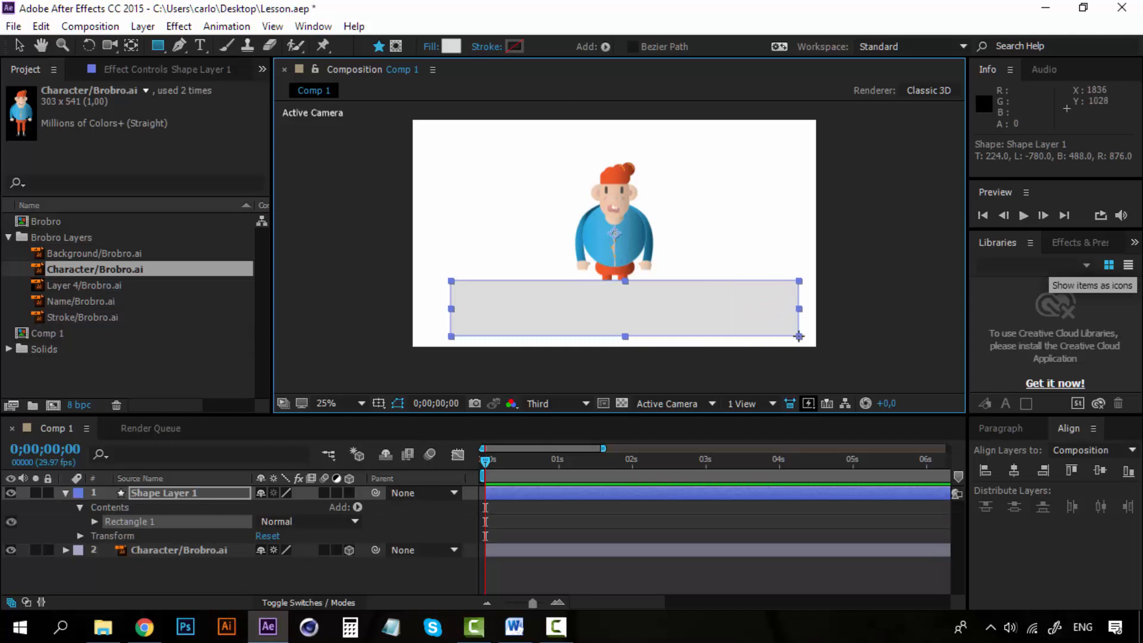
- Place Shape Layer 1 below the character layer and make it a 3D layer
{"action": "left_click", "coordinate": [170, 500]}
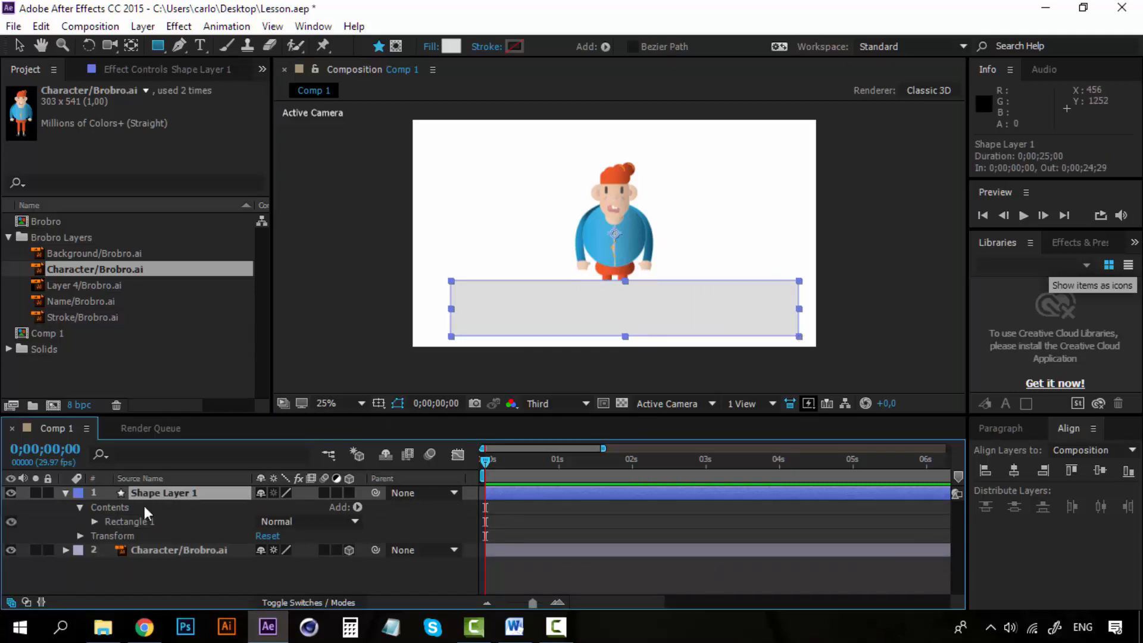
{"action": "left_click", "coordinate": [67, 492]}
{"action": "left_click_drag", "start_coordinate": [159, 492], "coordinate": [166, 519]}
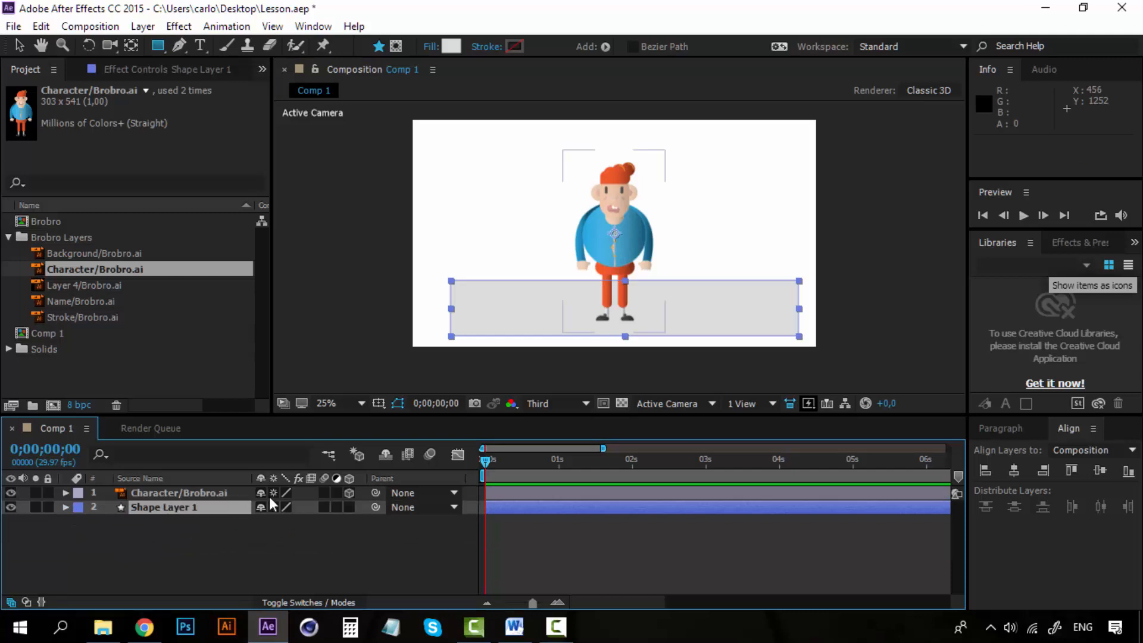
{"action": "left_click", "coordinate": [350, 508]}
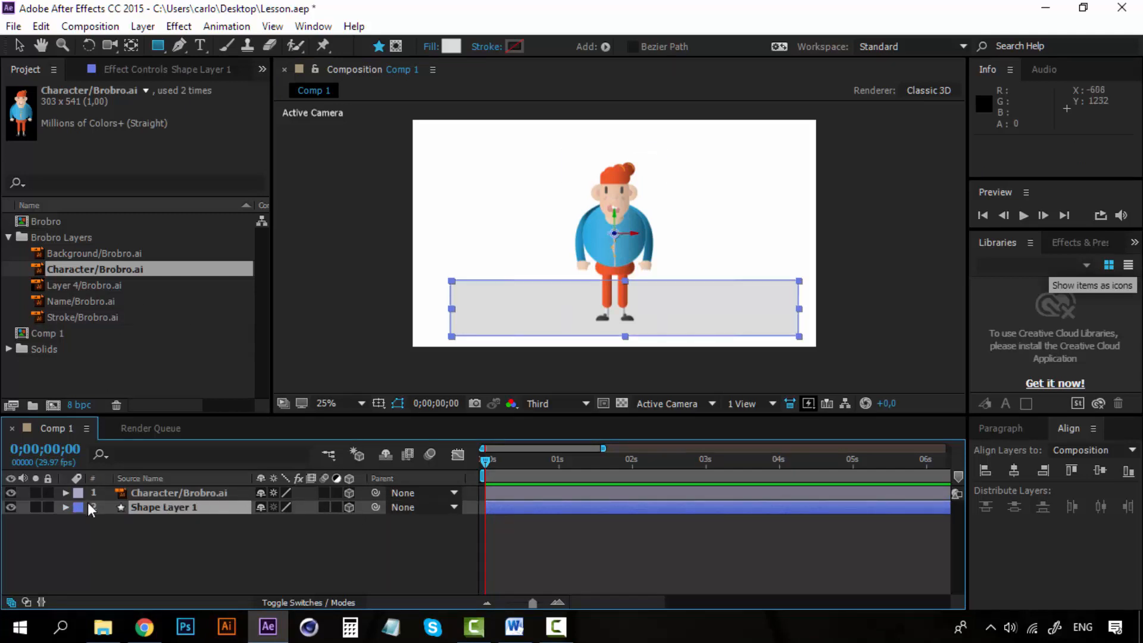
- Set the X Rotation of Shape Layer 1 to -90° so it lies flat as a floor
{"action": "left_click", "coordinate": [66, 506]}
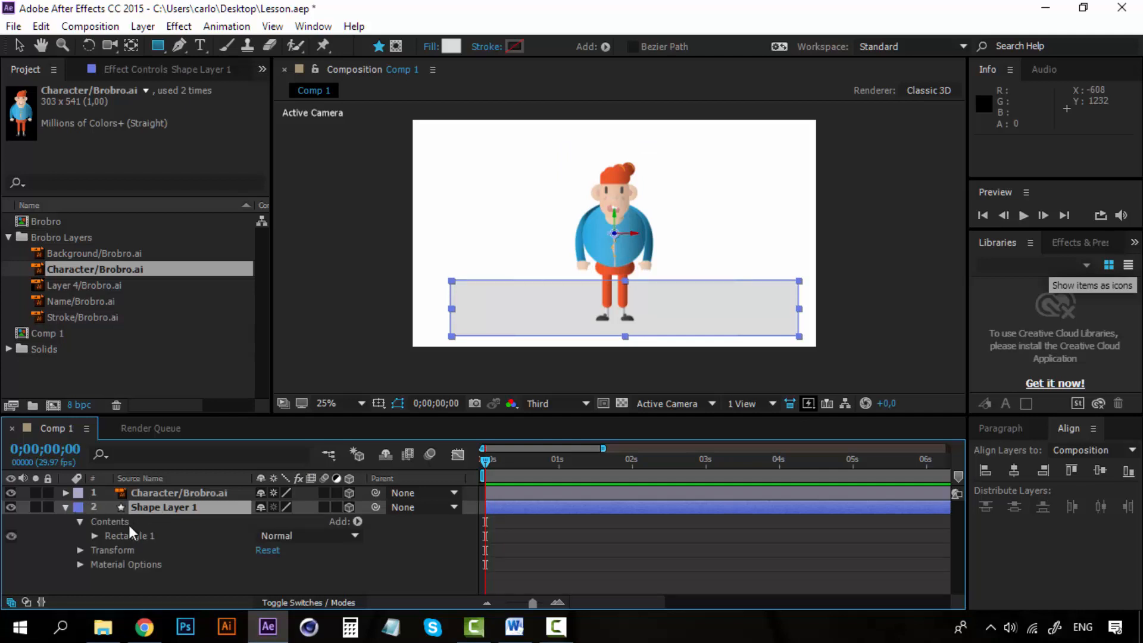
{"action": "left_click", "coordinate": [80, 550]}
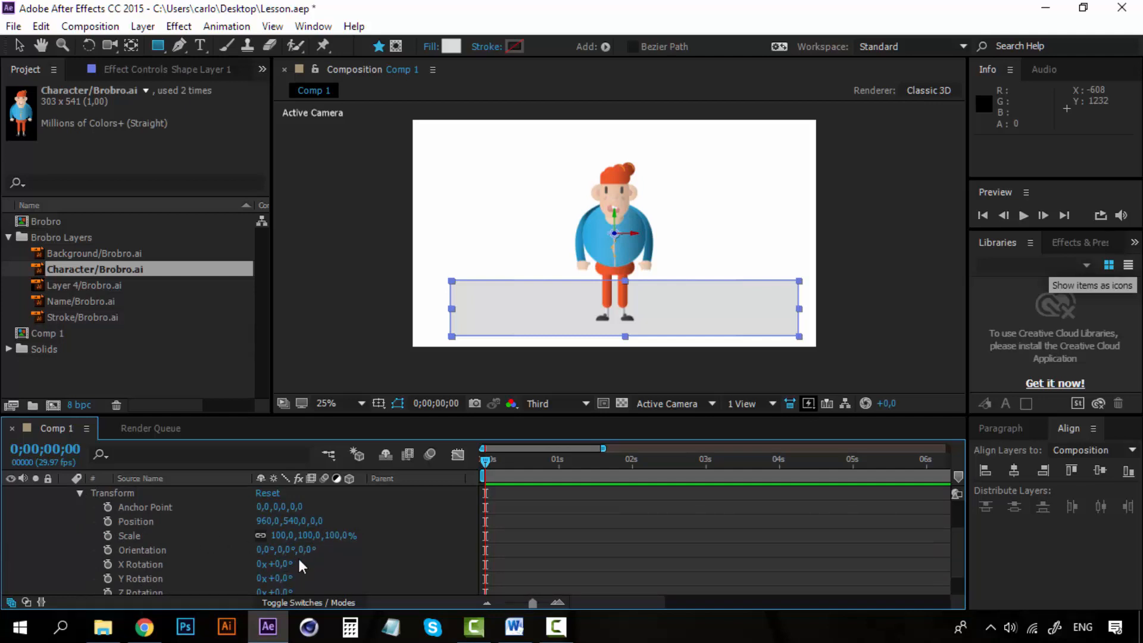
{"action": "left_click_drag", "start_coordinate": [285, 580], "coordinate": [205, 530]}
{"action": "key", "text": "ctrl+z"}
{"action": "scroll", "coordinate": [323, 560], "scroll_direction": "down", "scroll_amount": 2}
{"action": "key", "text": "ctrl+z"}
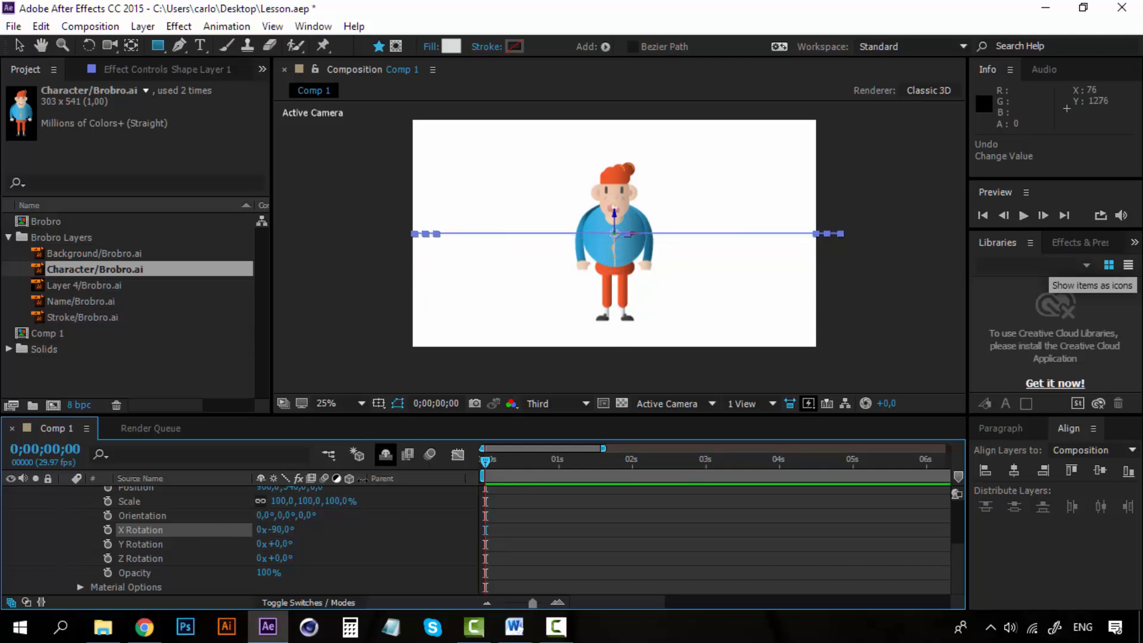
- Lower the floor shape to the character's feet, at a Y position of about 924
{"action": "left_click", "coordinate": [15, 44]}
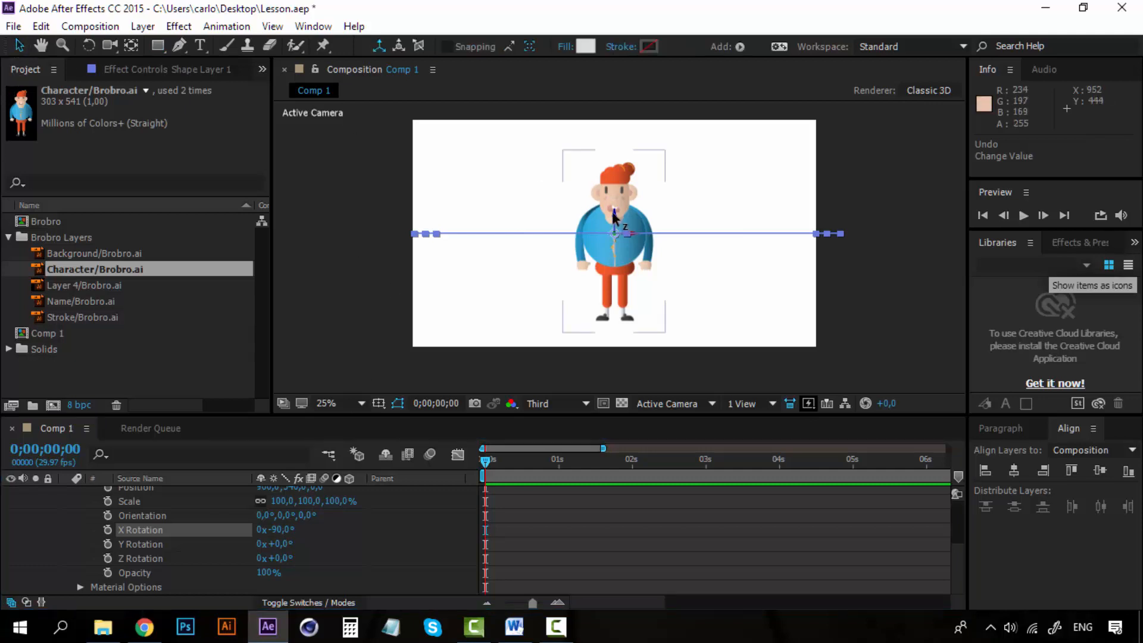
{"action": "left_click_drag", "start_coordinate": [613, 211], "coordinate": [609, 297]}
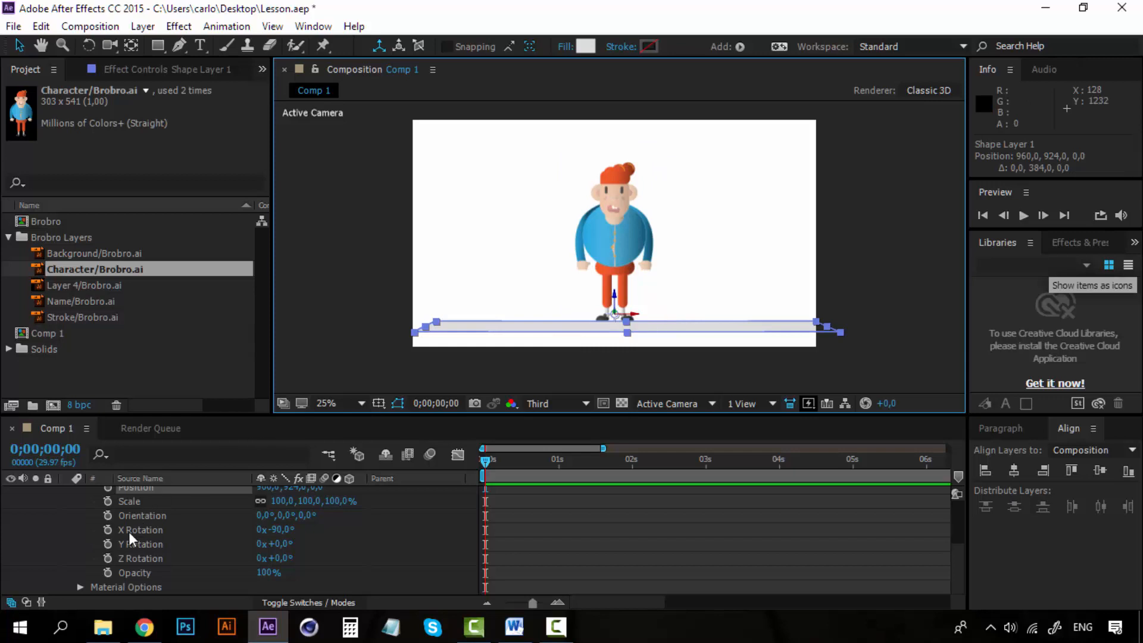
{"action": "scroll", "coordinate": [128, 530], "scroll_direction": "up", "scroll_amount": 3}
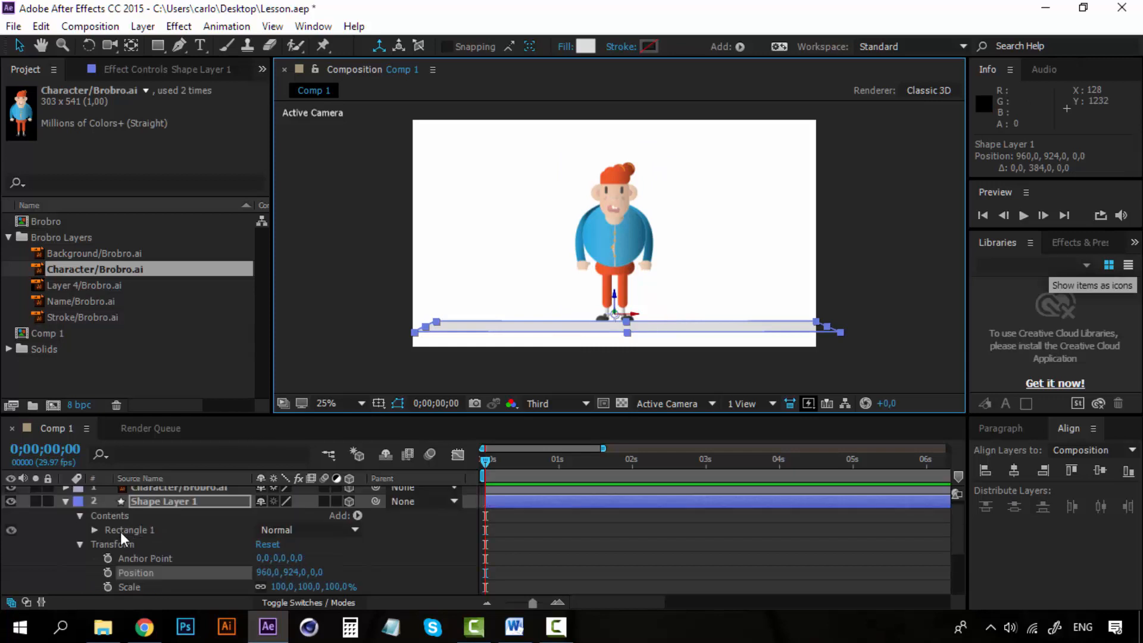
- In Custom View 1, stretch the floor's depth to about 173% and position it under the character at about Y 952, Z 604
{"action": "left_click", "coordinate": [711, 403]}
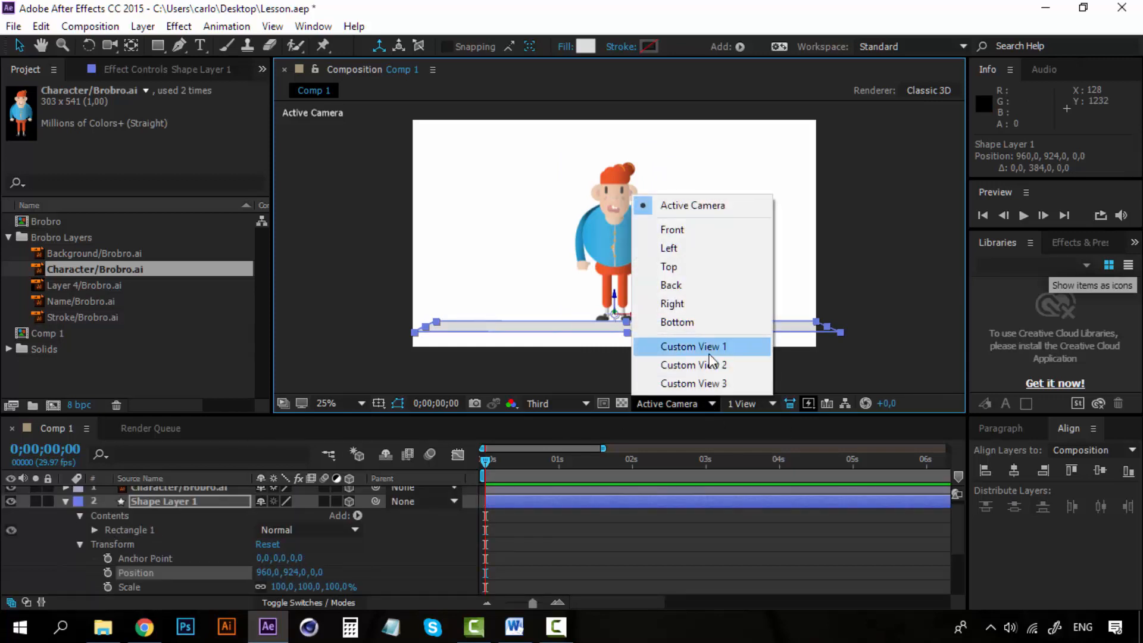
{"action": "left_click", "coordinate": [708, 351]}
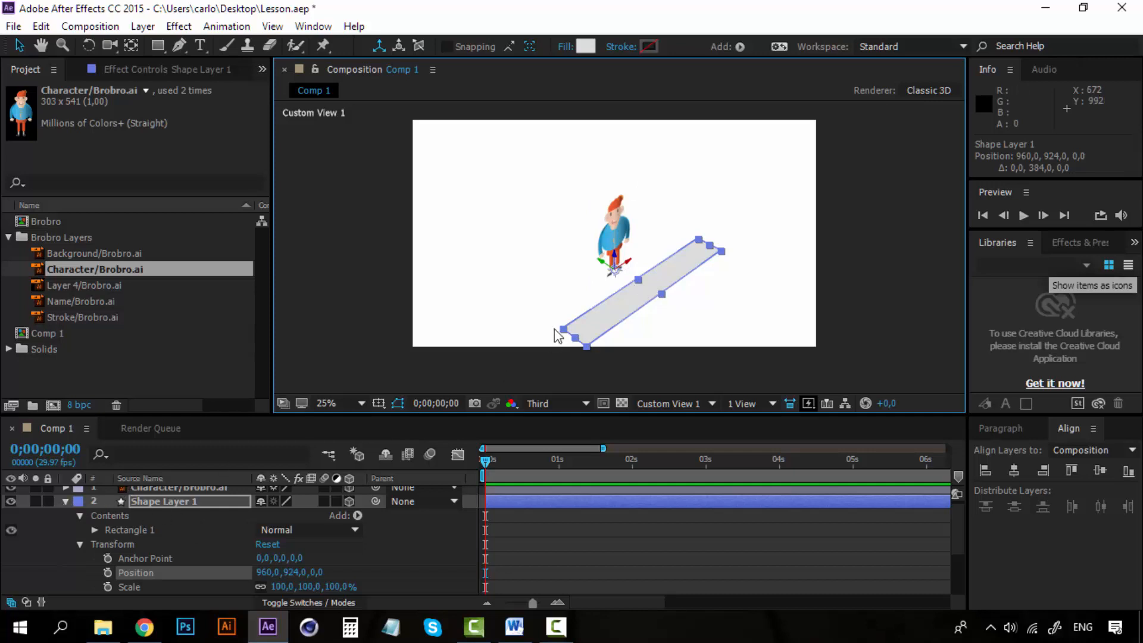
{"action": "left_click", "coordinate": [158, 502]}
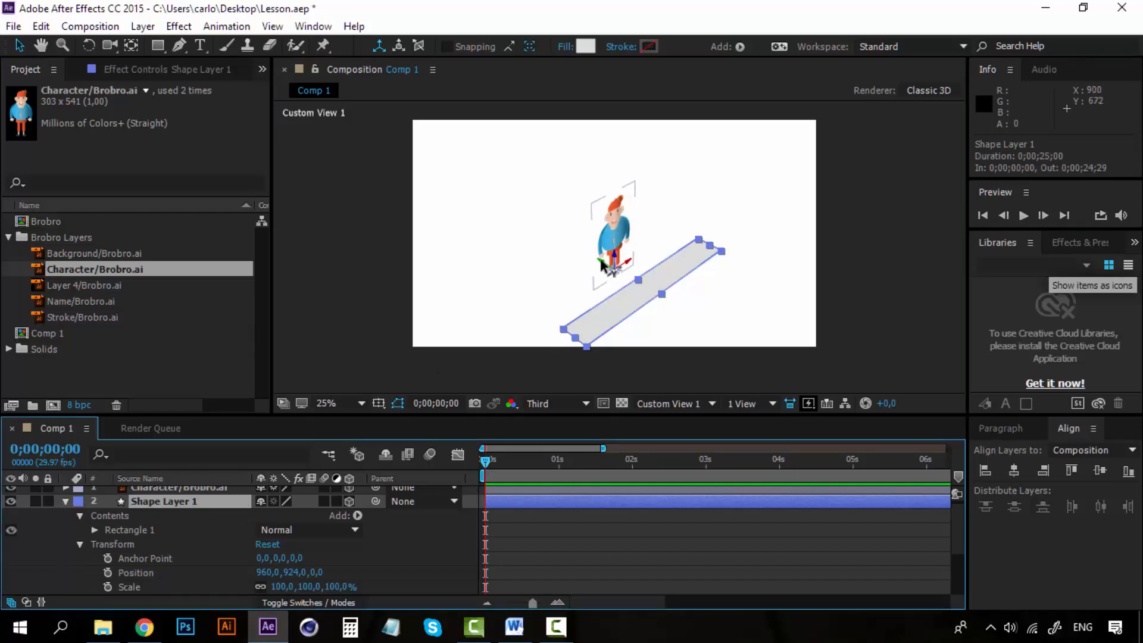
{"action": "left_click_drag", "start_coordinate": [601, 262], "coordinate": [542, 217]}
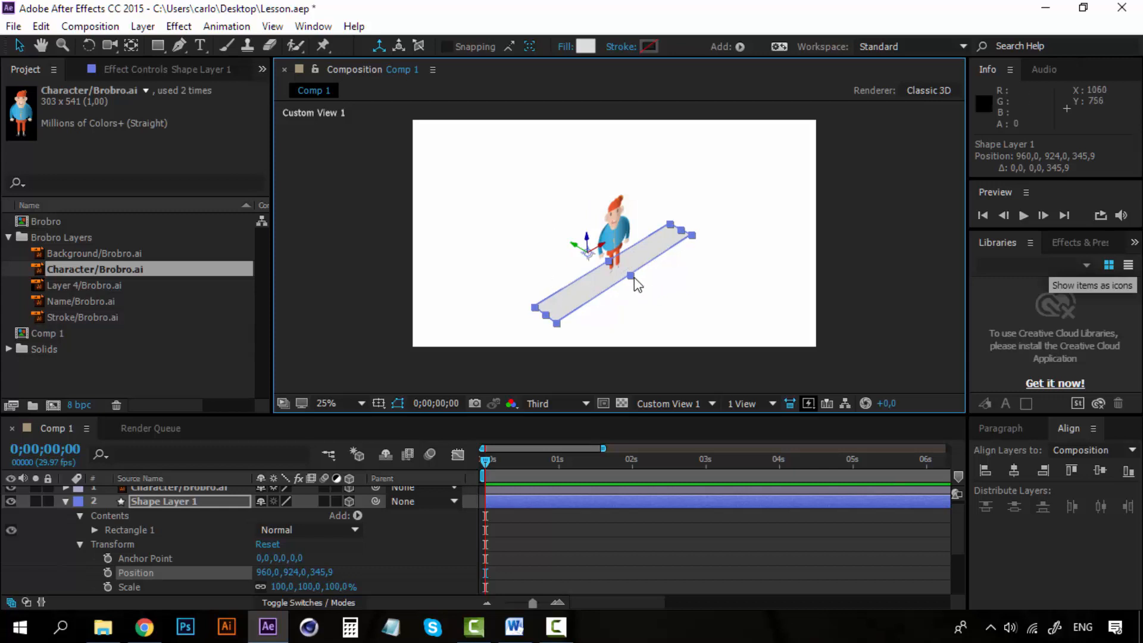
{"action": "left_click_drag", "start_coordinate": [632, 277], "coordinate": [663, 303]}
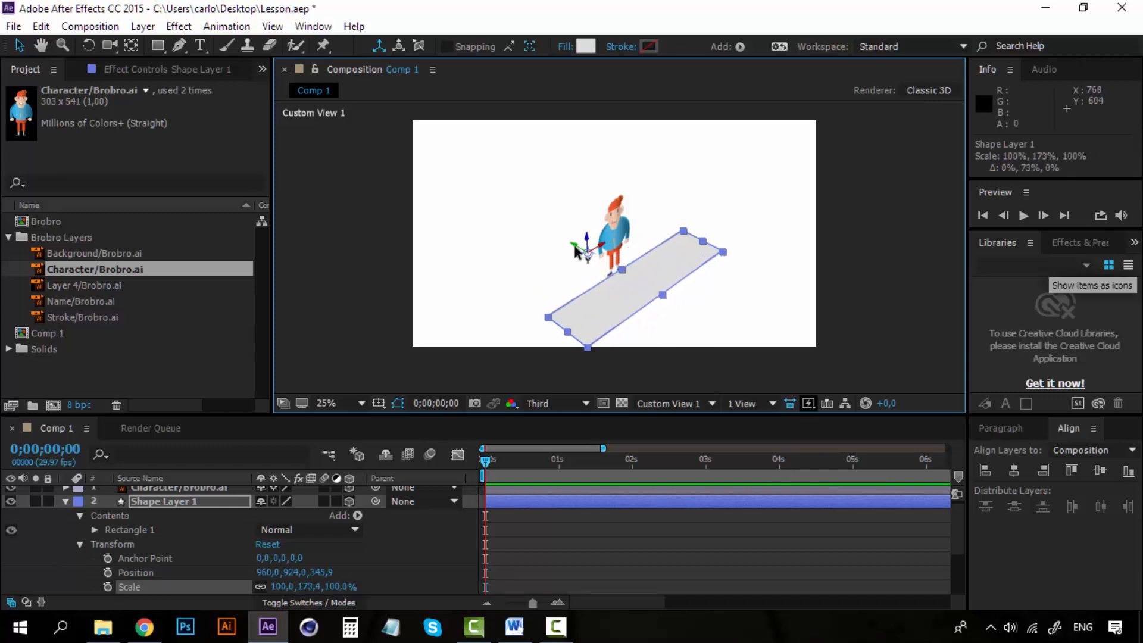
{"action": "left_click_drag", "start_coordinate": [575, 246], "coordinate": [529, 210]}
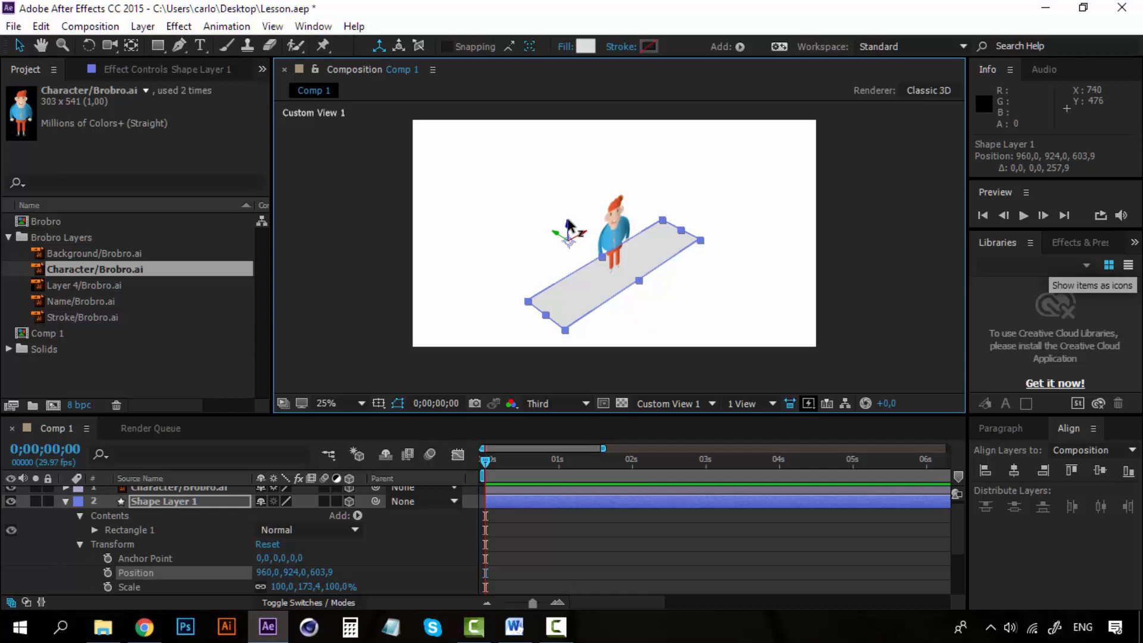
{"action": "left_click_drag", "start_coordinate": [569, 225], "coordinate": [569, 227]}
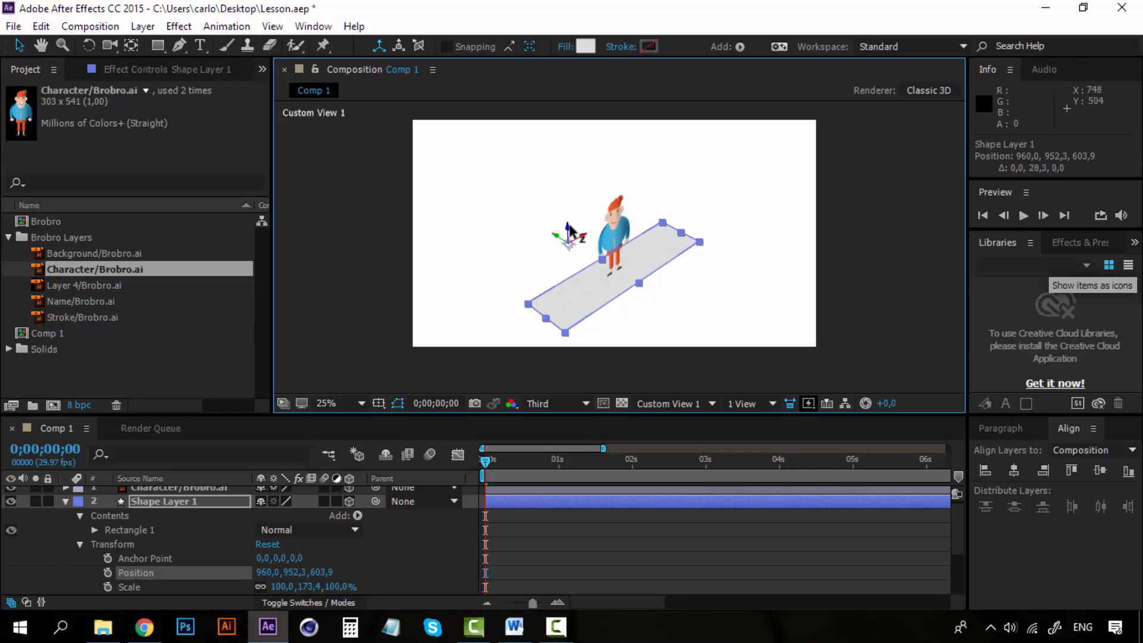
- Collapse the properties of Shape Layer 1 and return the composition view to Active Camera
{"action": "left_click", "coordinate": [142, 501]}
{"action": "left_click", "coordinate": [66, 501]}
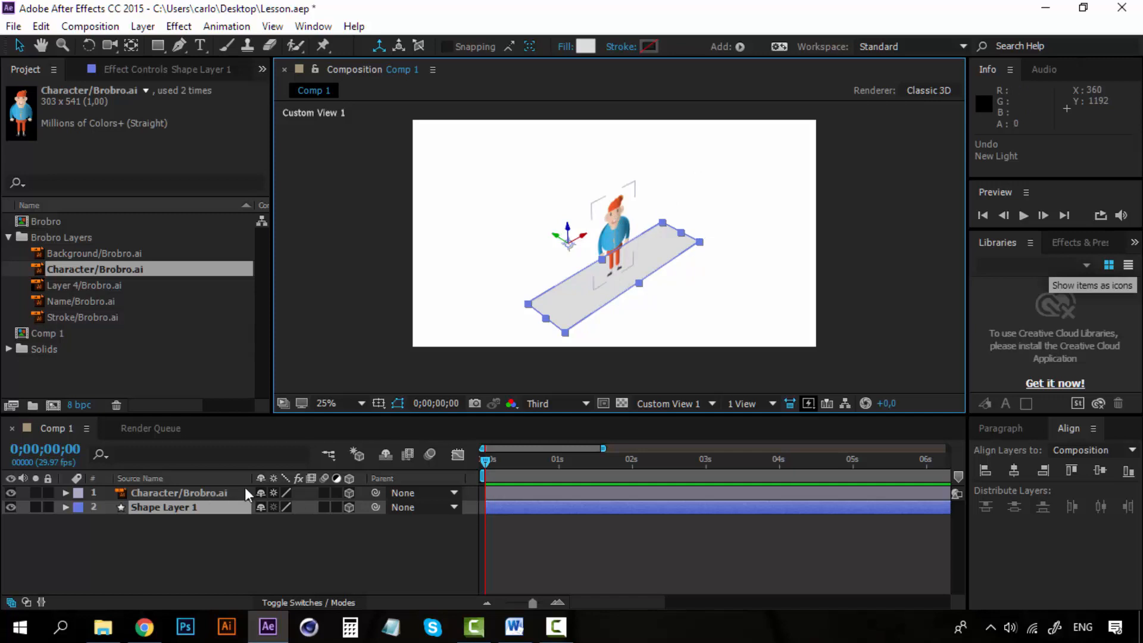
{"action": "left_click", "coordinate": [724, 401]}
{"action": "left_click", "coordinate": [710, 401]}
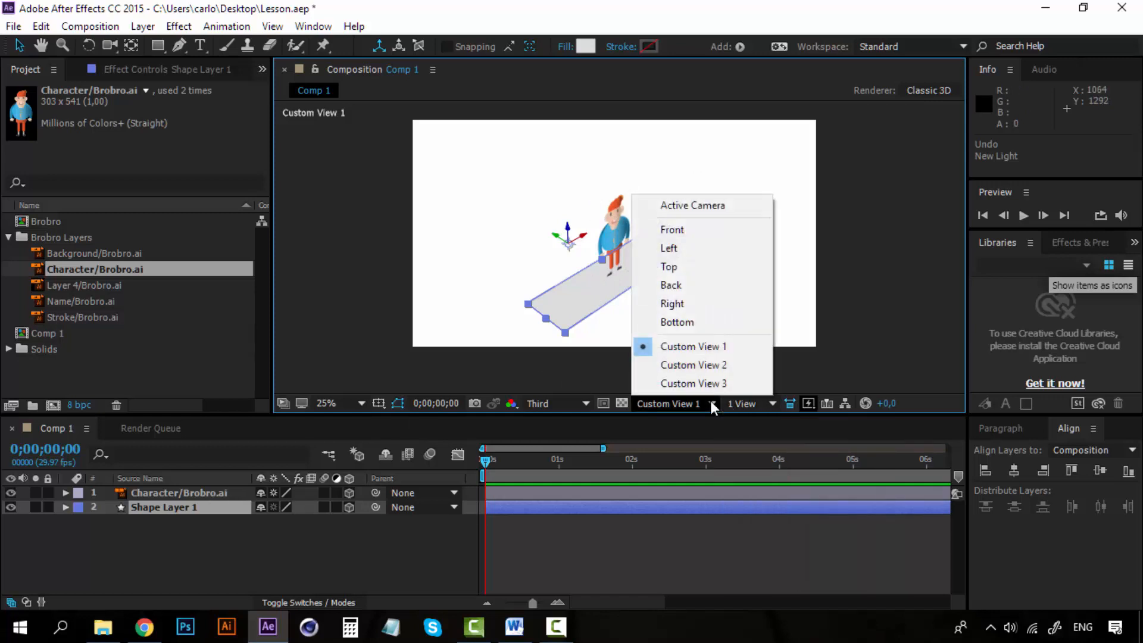
{"action": "left_click", "coordinate": [713, 214]}
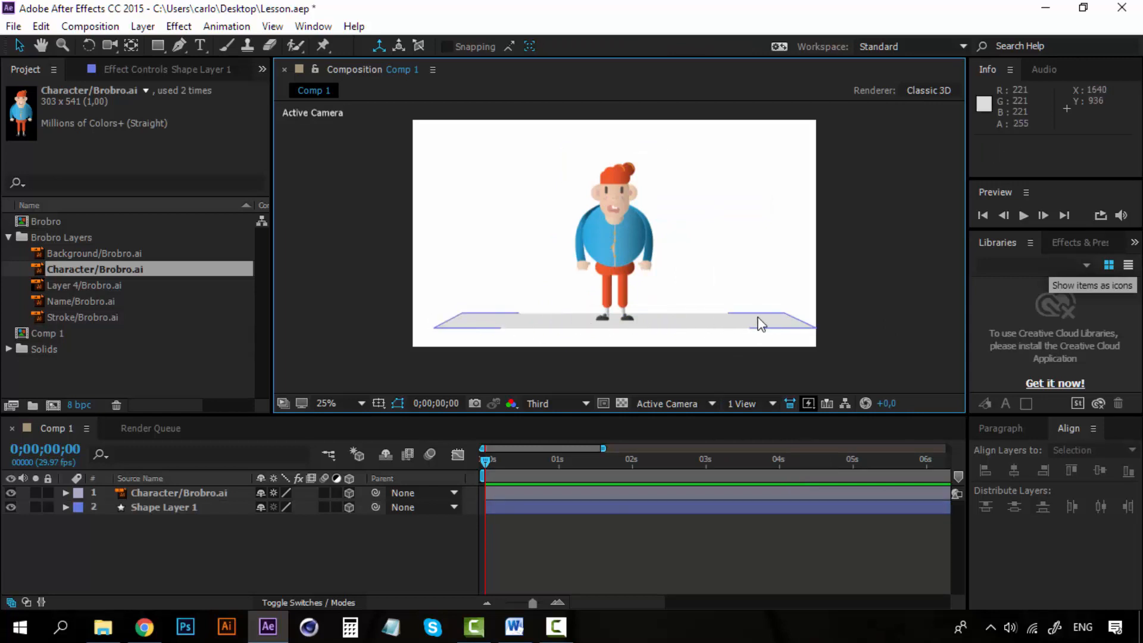
- Enlarge the floor shape to about 141% in width and 347% in depth so it extends past the composition's sides
{"action": "left_click", "coordinate": [179, 507]}
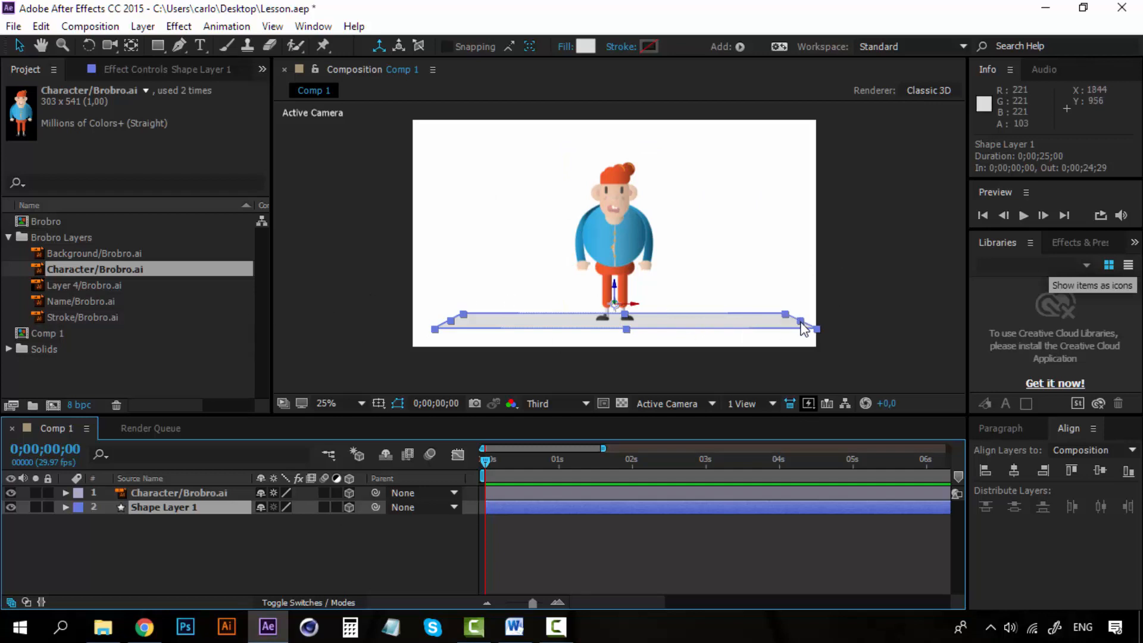
{"action": "left_click_drag", "start_coordinate": [799, 320], "coordinate": [876, 321]}
{"action": "left_click_drag", "start_coordinate": [630, 329], "coordinate": [637, 379]}
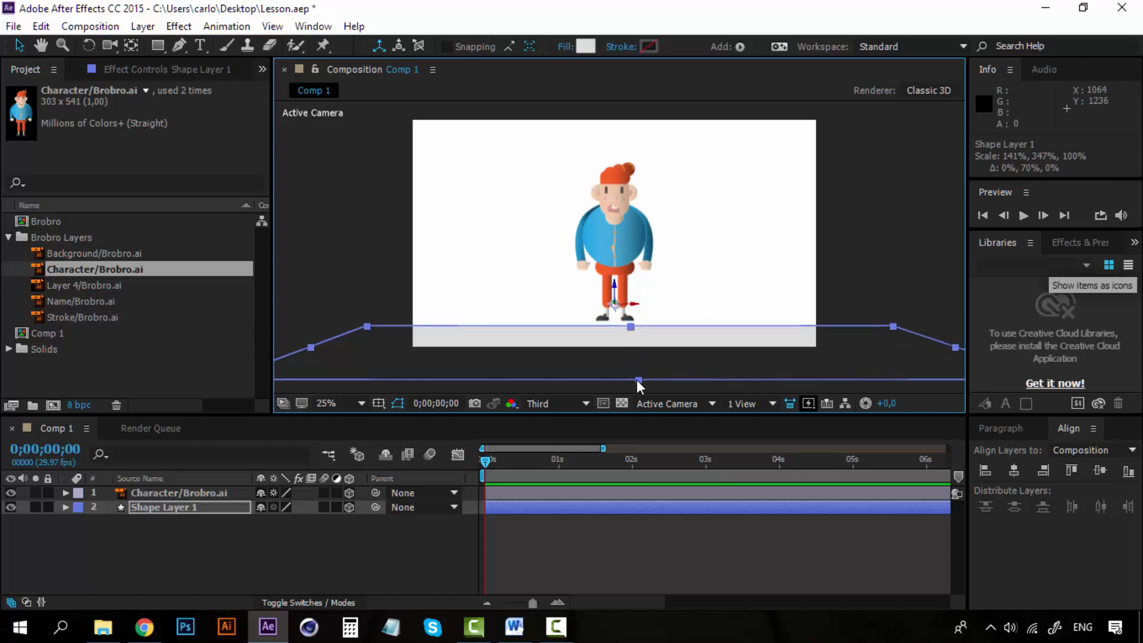
- Move the floor back under the character in Custom View 1 to about Z 1251, and return to Active Camera
{"action": "left_click", "coordinate": [704, 405]}
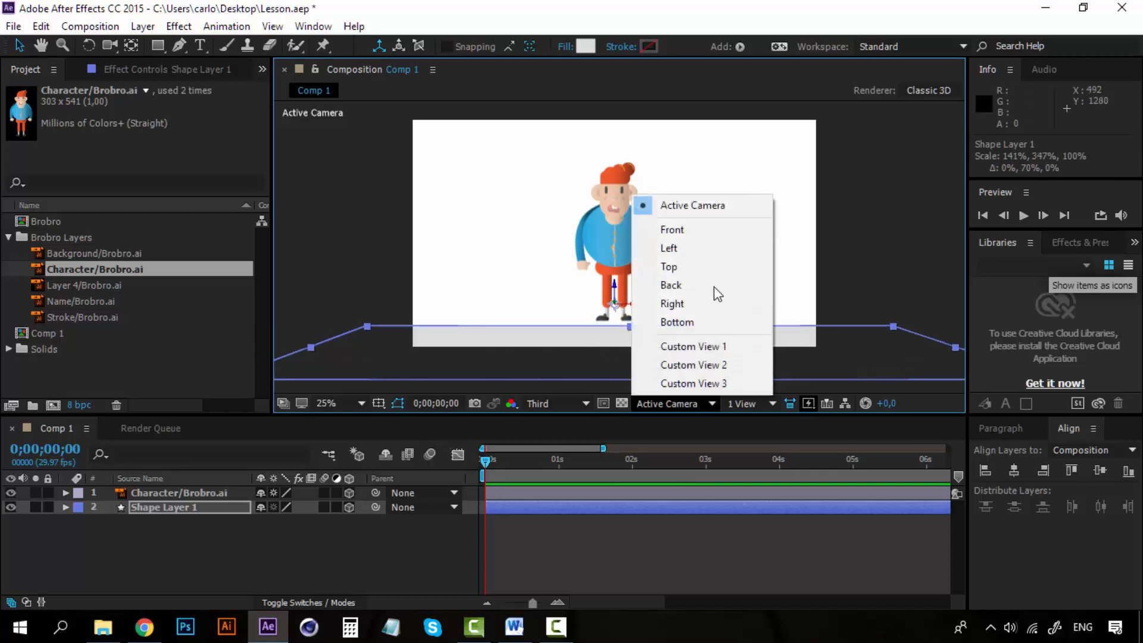
{"action": "left_click", "coordinate": [693, 346]}
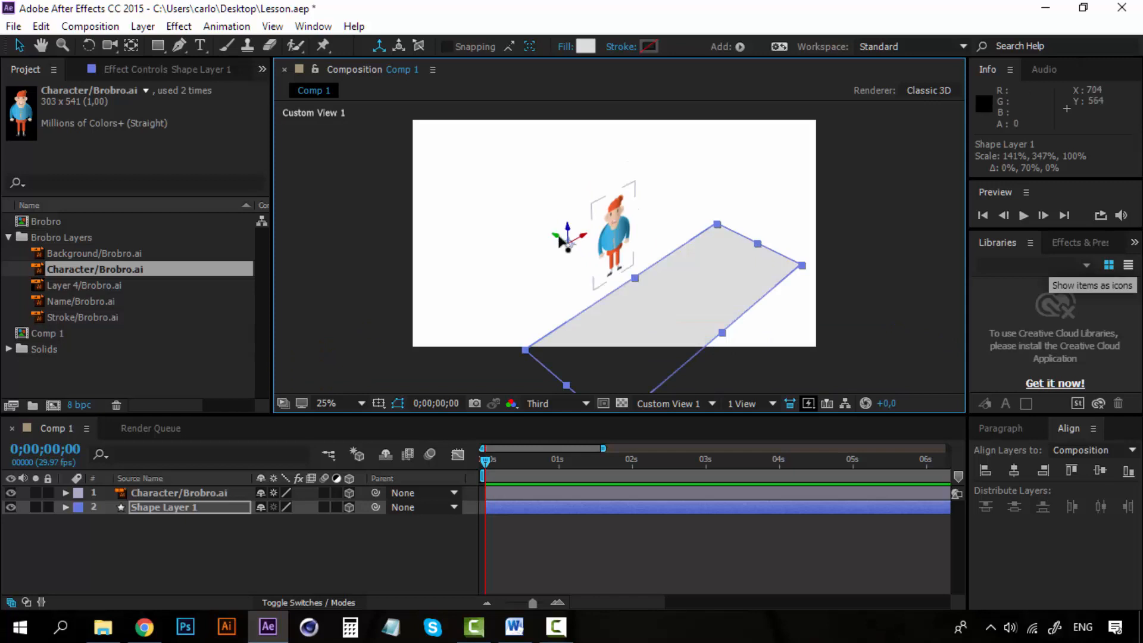
{"action": "left_click_drag", "start_coordinate": [553, 238], "coordinate": [439, 160]}
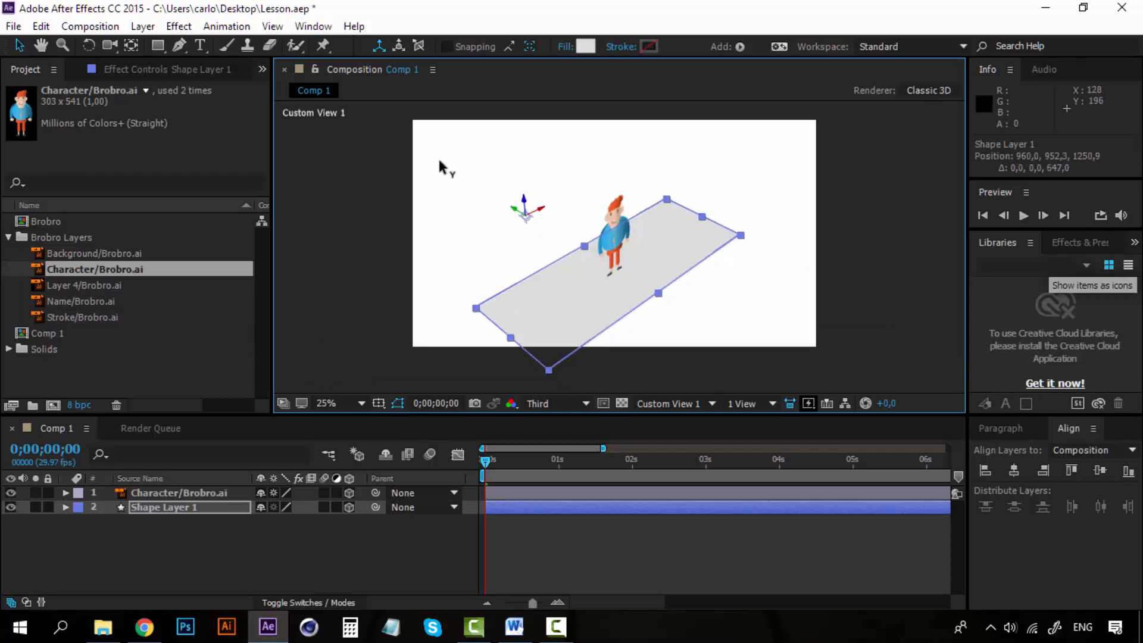
{"action": "left_click", "coordinate": [661, 403]}
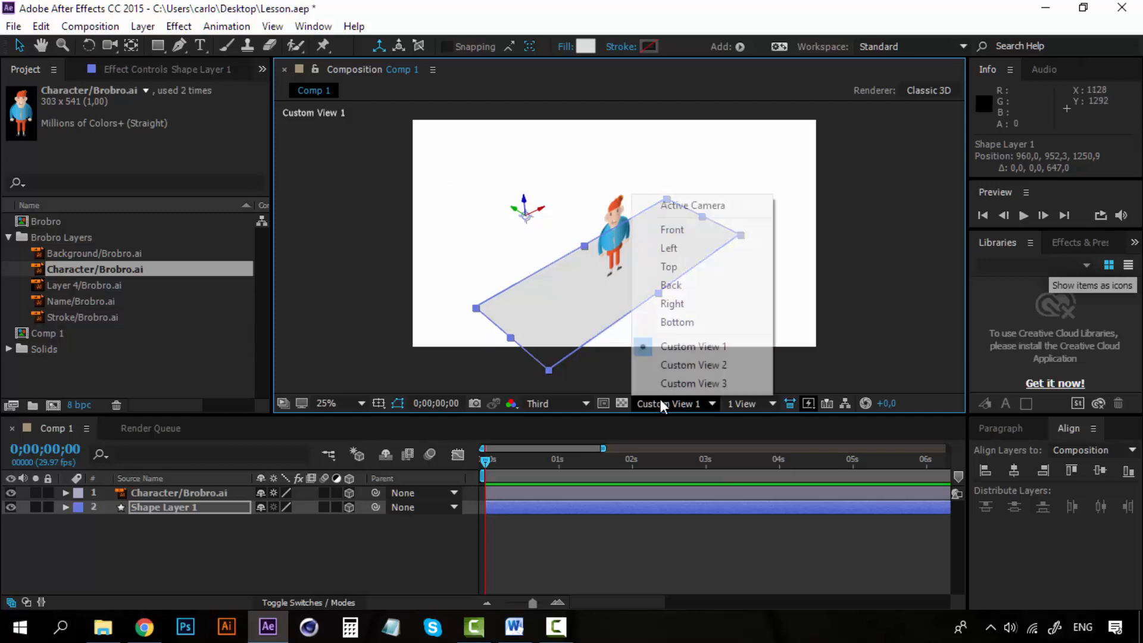
{"action": "left_click", "coordinate": [693, 206]}
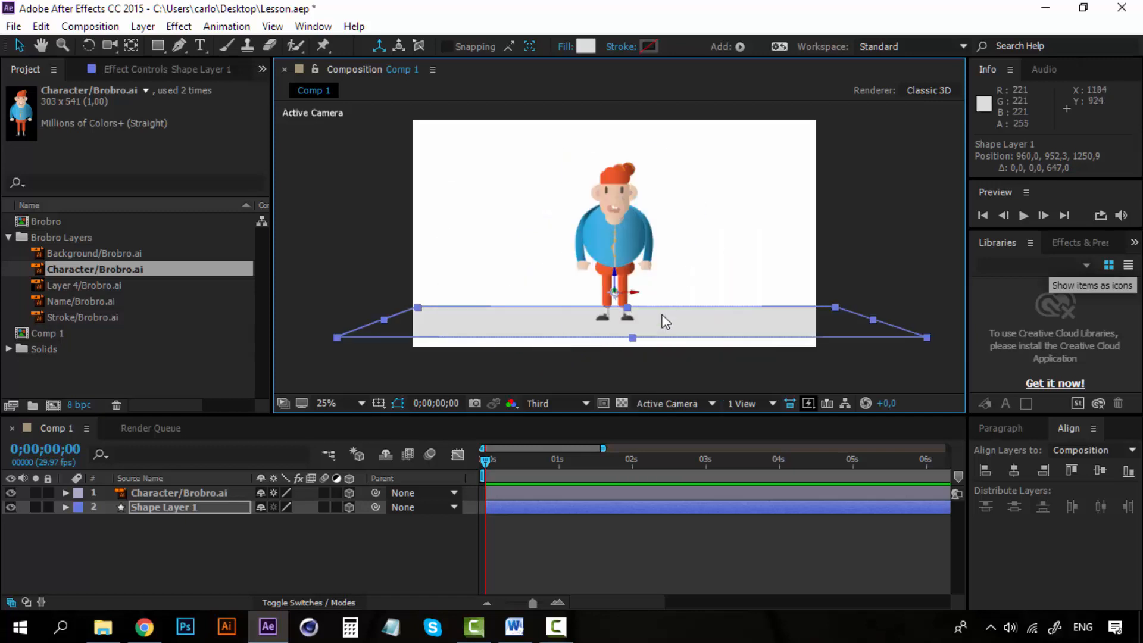
- Nudge the character and floor layers down together until the floor extends past the composition's lower edge, and deselect them
{"action": "left_click", "coordinate": [173, 492]}
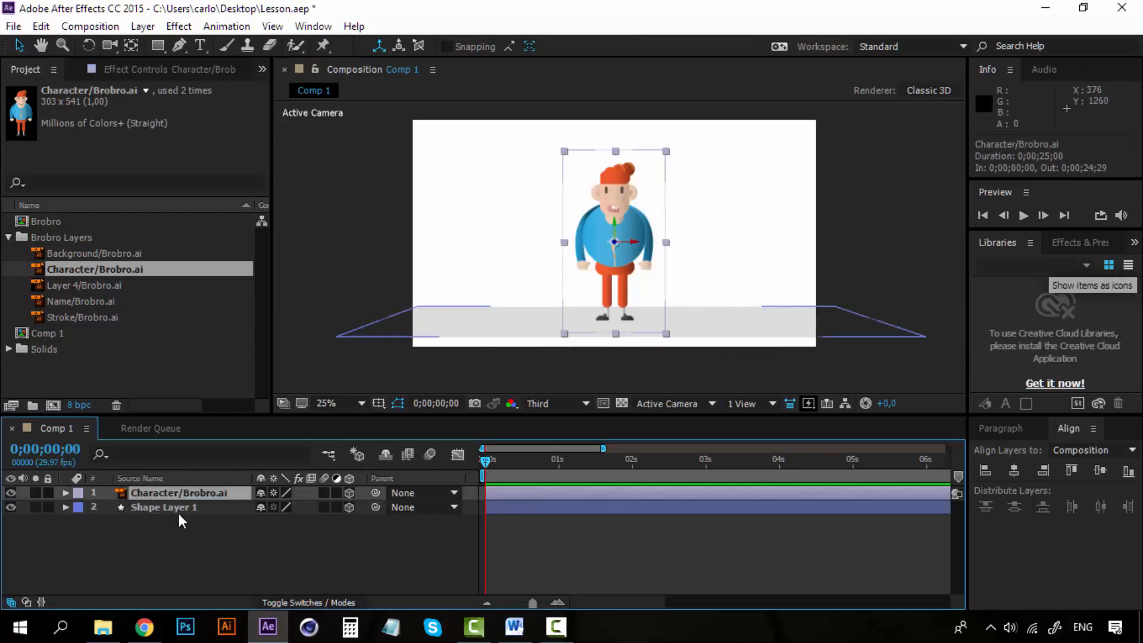
{"action": "left_click", "coordinate": [182, 507], "text": "shift"}
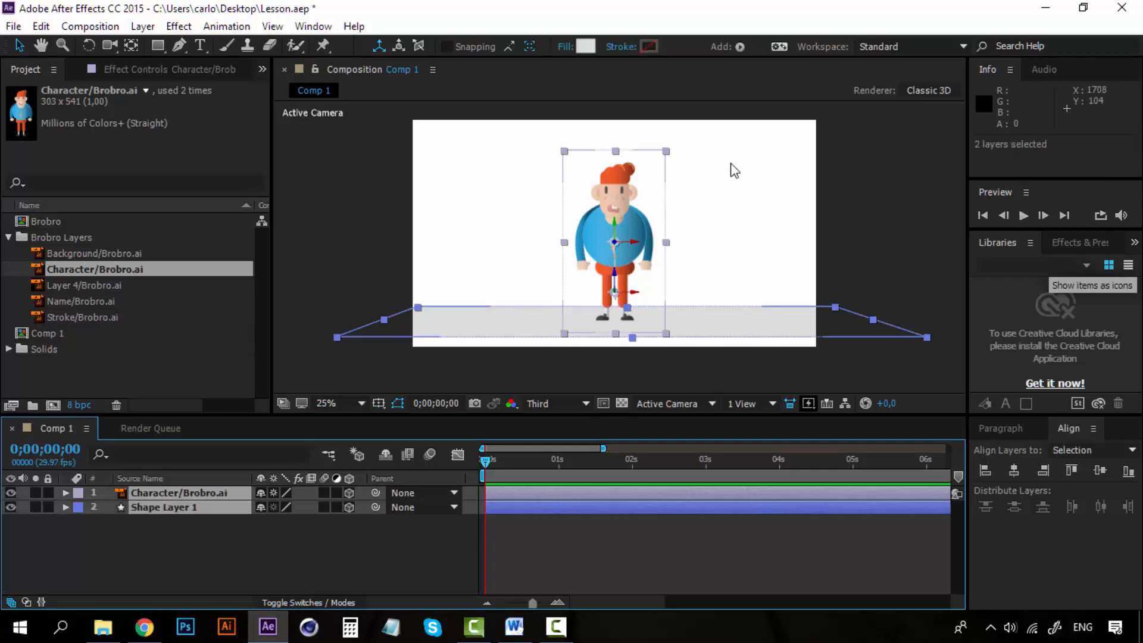
{"action": "key", "text": "Down"}
{"action": "key", "text": "shift+Down"}
{"action": "key", "text": "shift+Down"}
{"action": "key", "text": "shift+Down"}
{"action": "key", "text": "shift+Down"}
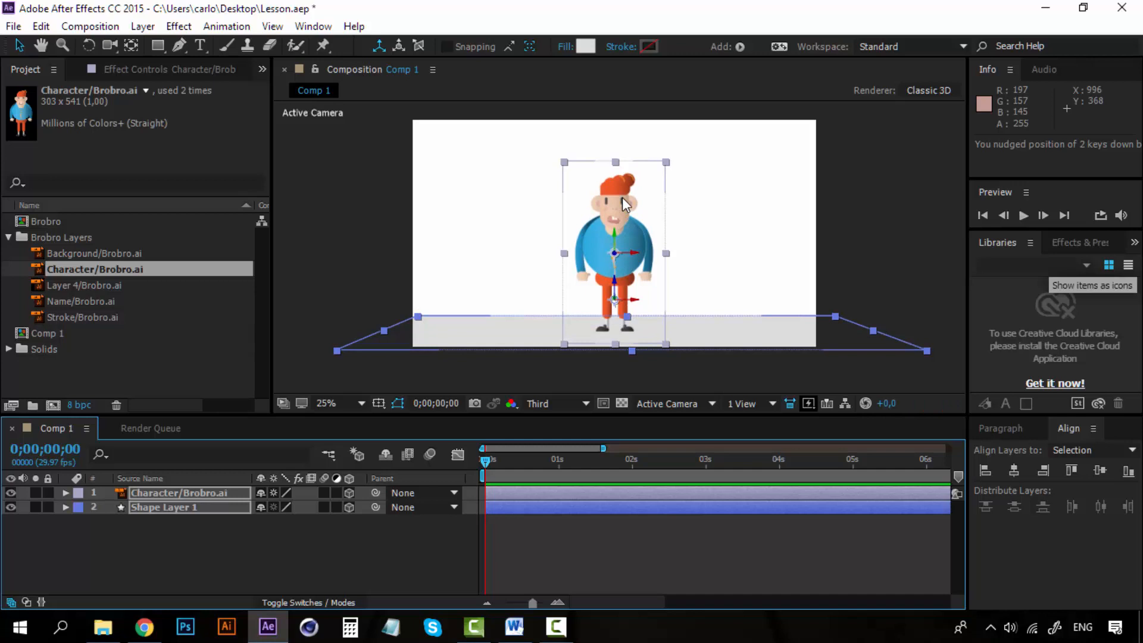
{"action": "key", "text": "shift+Down"}
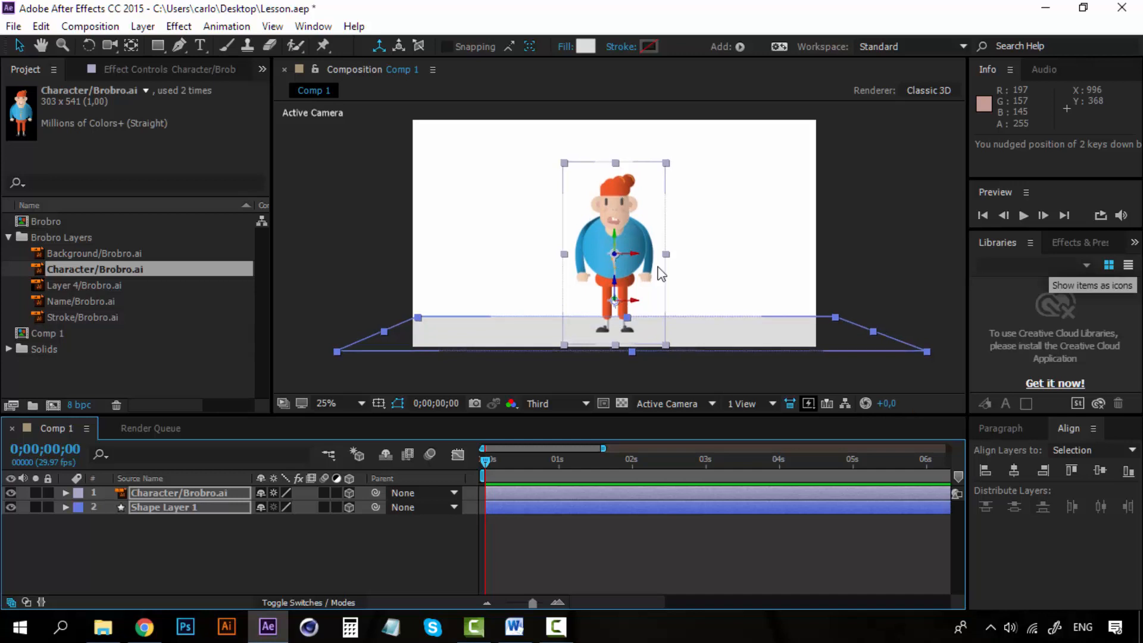
{"action": "left_click", "coordinate": [870, 261]}
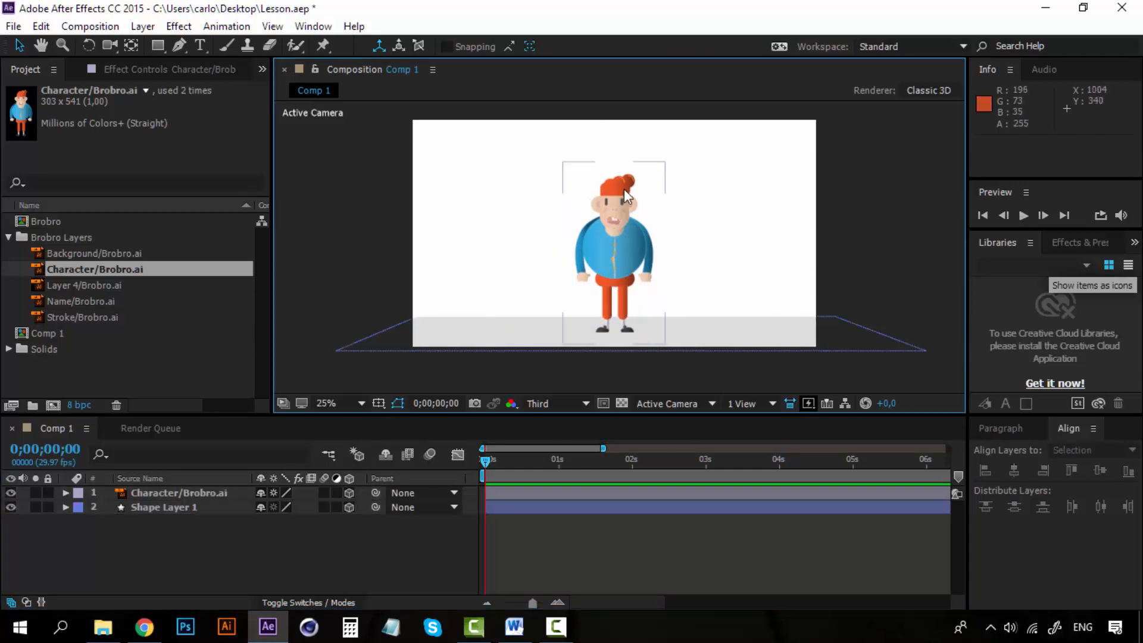
- Create a composition-sized 1920 by 1080 px solid in pale yellow FEFFCE
{"action": "left_click", "coordinate": [193, 554]}
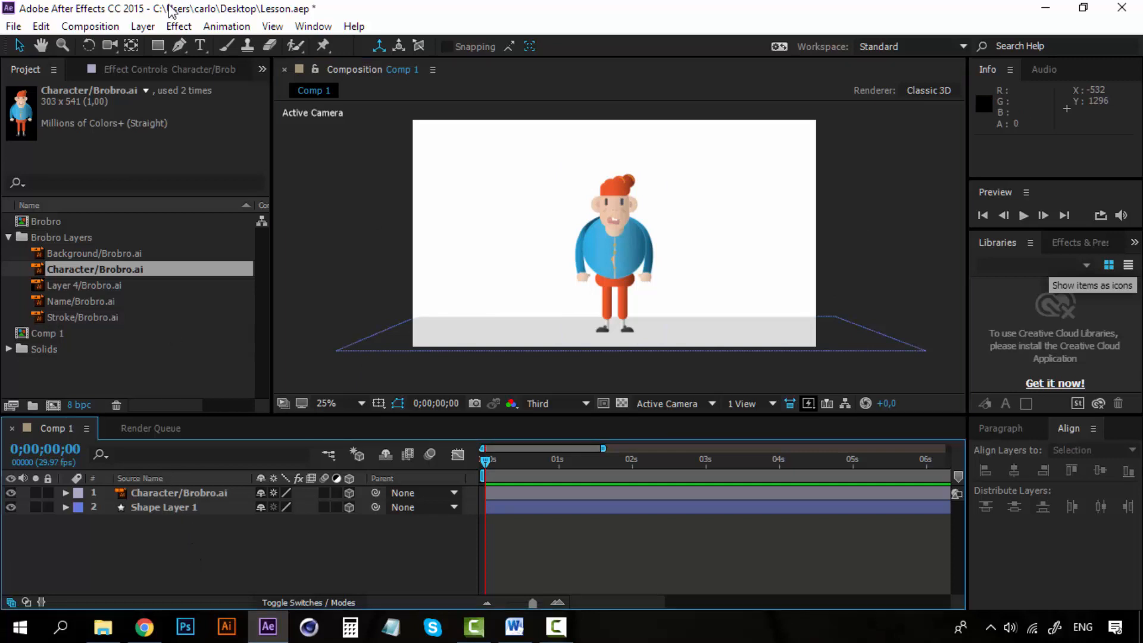
{"action": "left_click", "coordinate": [143, 26]}
{"action": "mouse_move", "coordinate": [301, 31]}
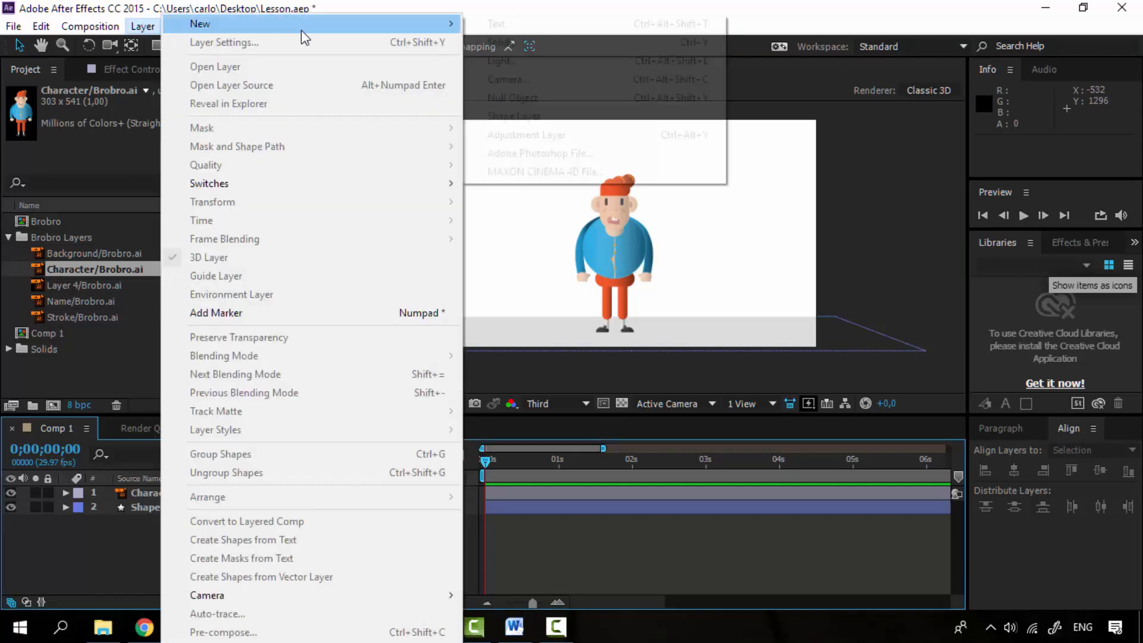
{"action": "left_click", "coordinate": [551, 40]}
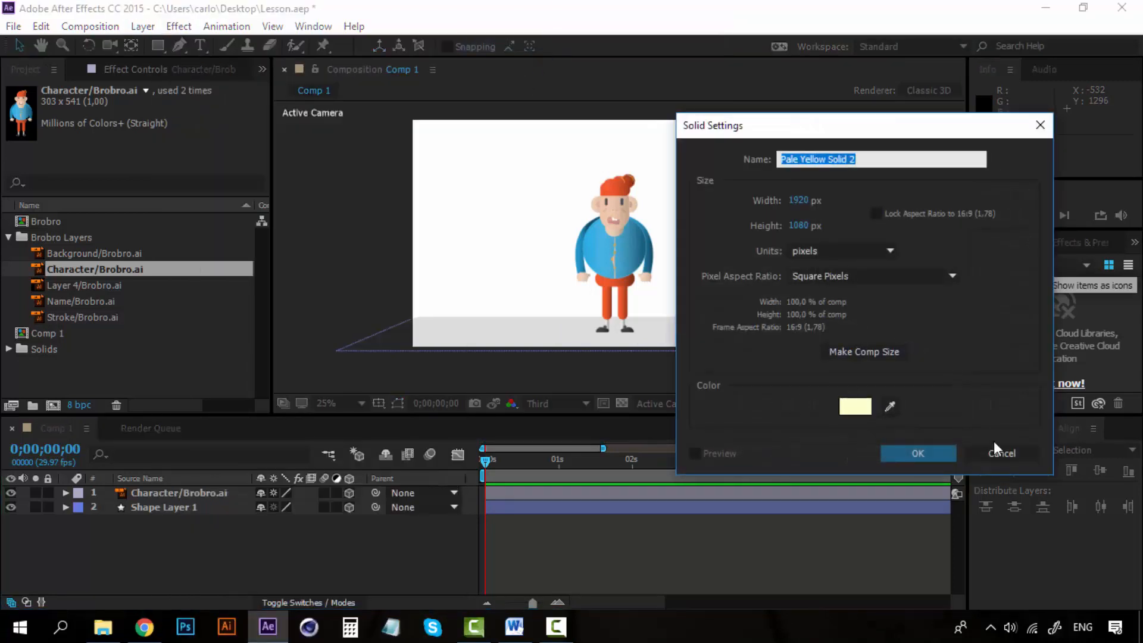
{"action": "left_click", "coordinate": [852, 406]}
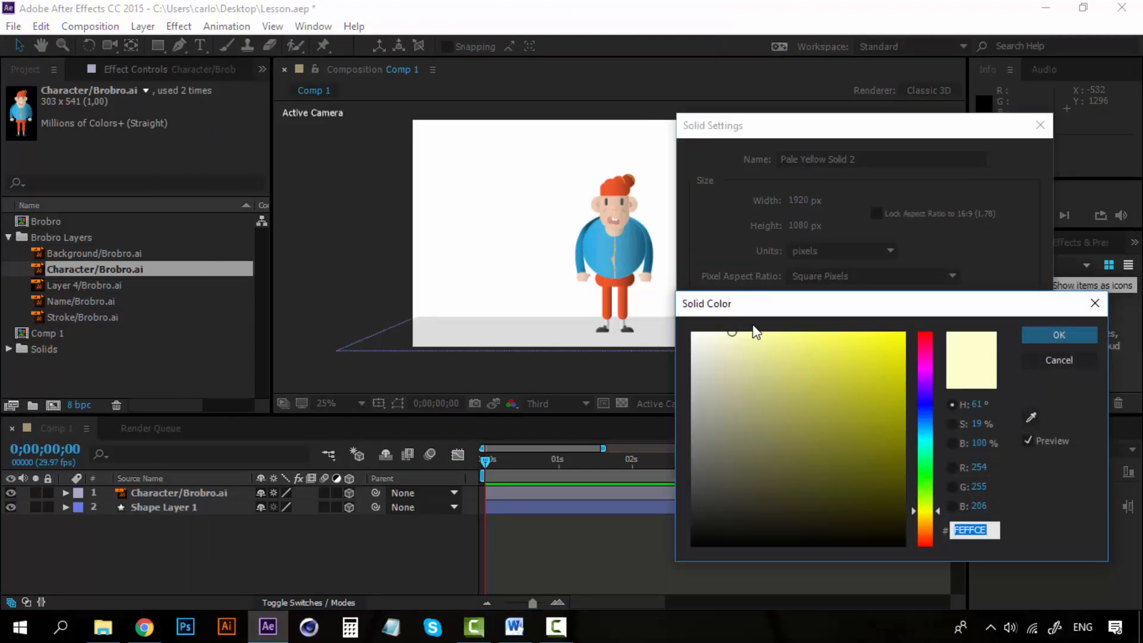
{"action": "left_click", "coordinate": [1042, 330]}
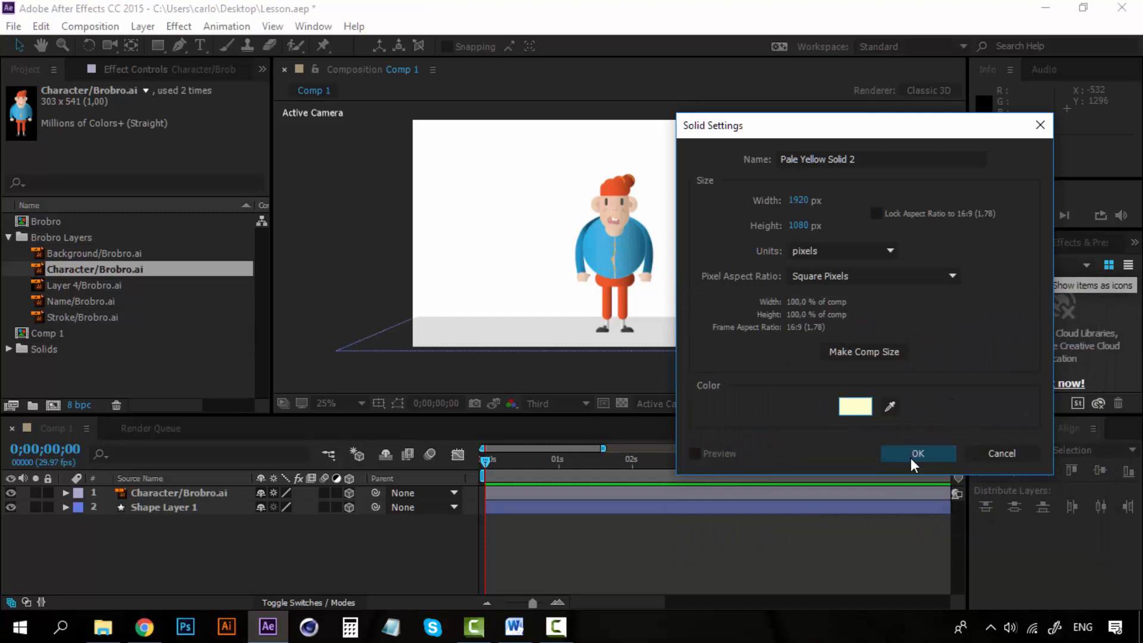
{"action": "left_click", "coordinate": [911, 456]}
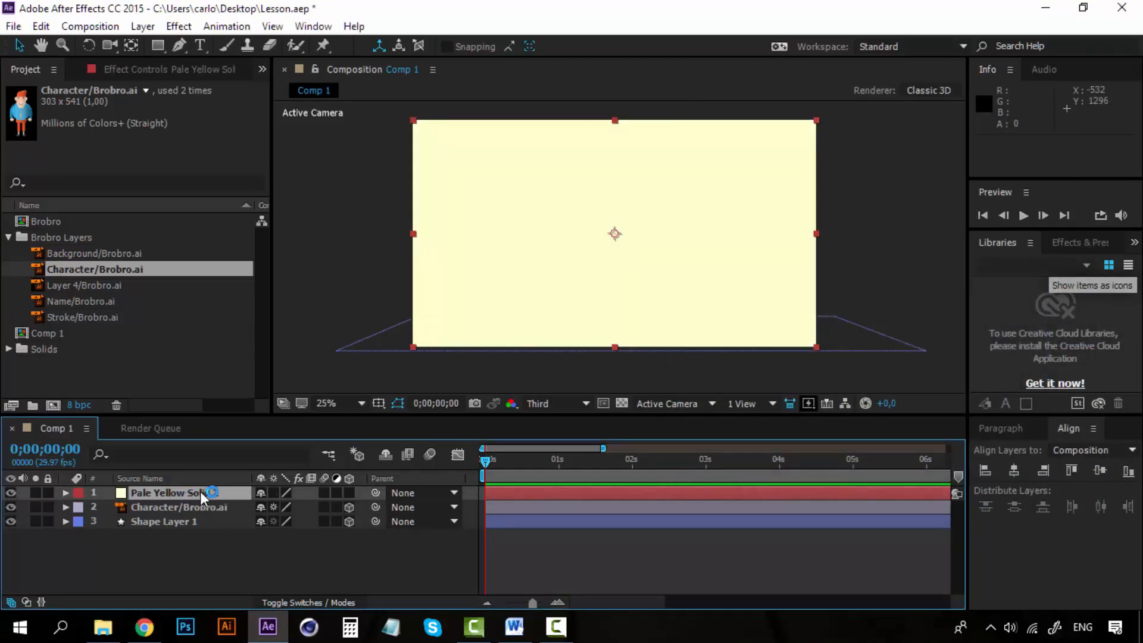
- Place the pale yellow solid beneath the character and floor layers as the background, and deselect it
{"action": "left_click_drag", "start_coordinate": [200, 491], "coordinate": [195, 533]}
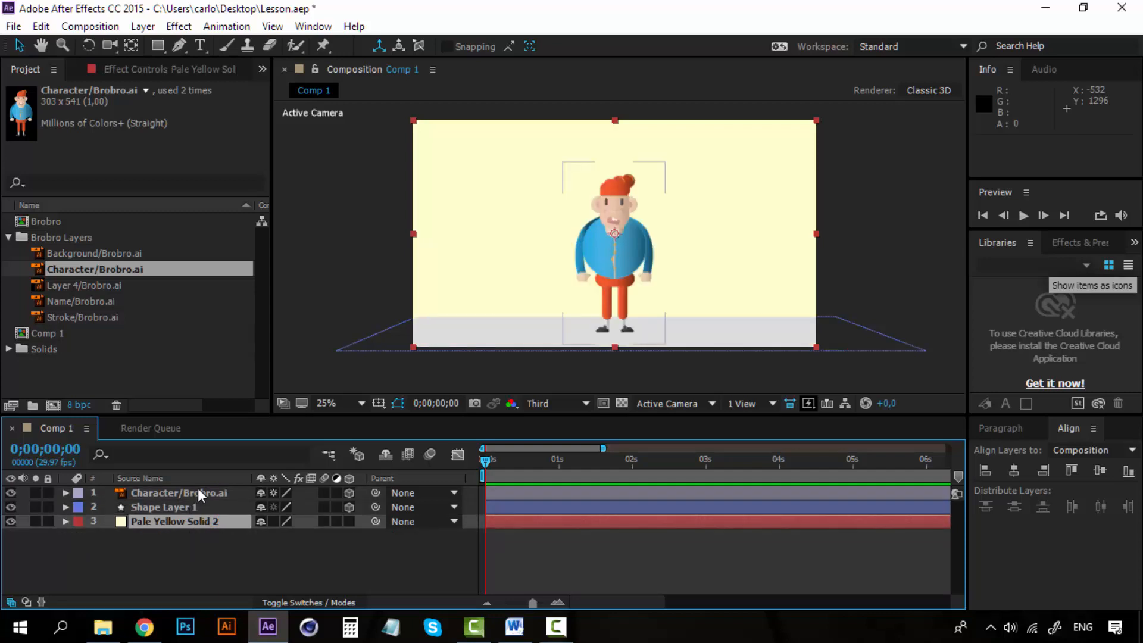
{"action": "mouse_move", "coordinate": [212, 524]}
{"action": "left_mouse_down"}
{"action": "mouse_move", "coordinate": [213, 492]}
{"action": "mouse_move", "coordinate": [206, 544]}
{"action": "left_mouse_up"}
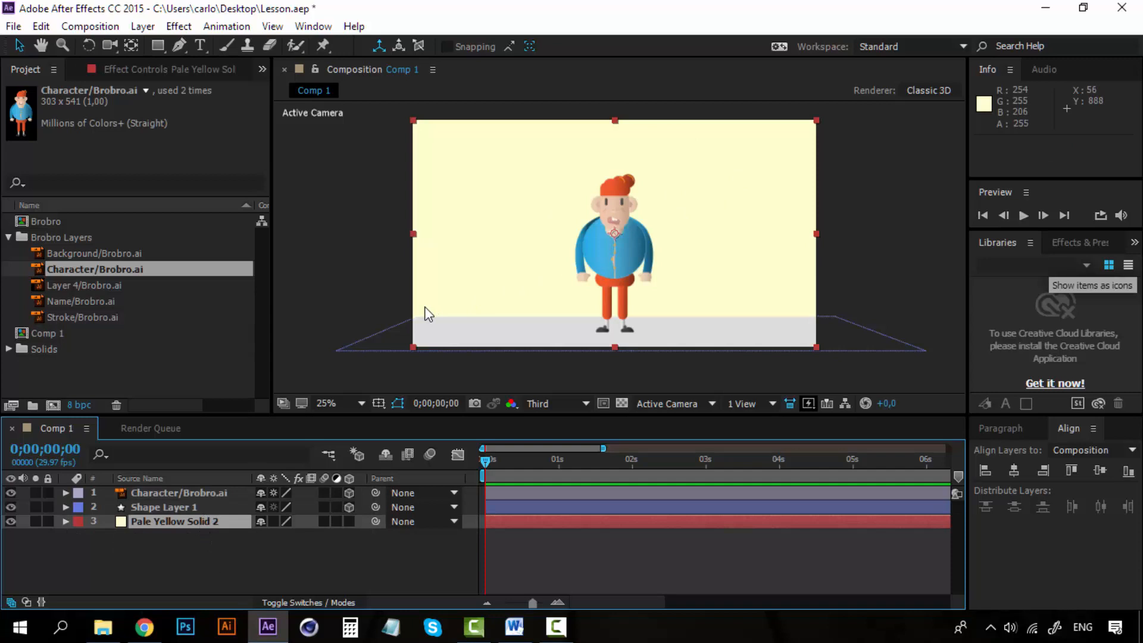
{"action": "left_click", "coordinate": [216, 545]}
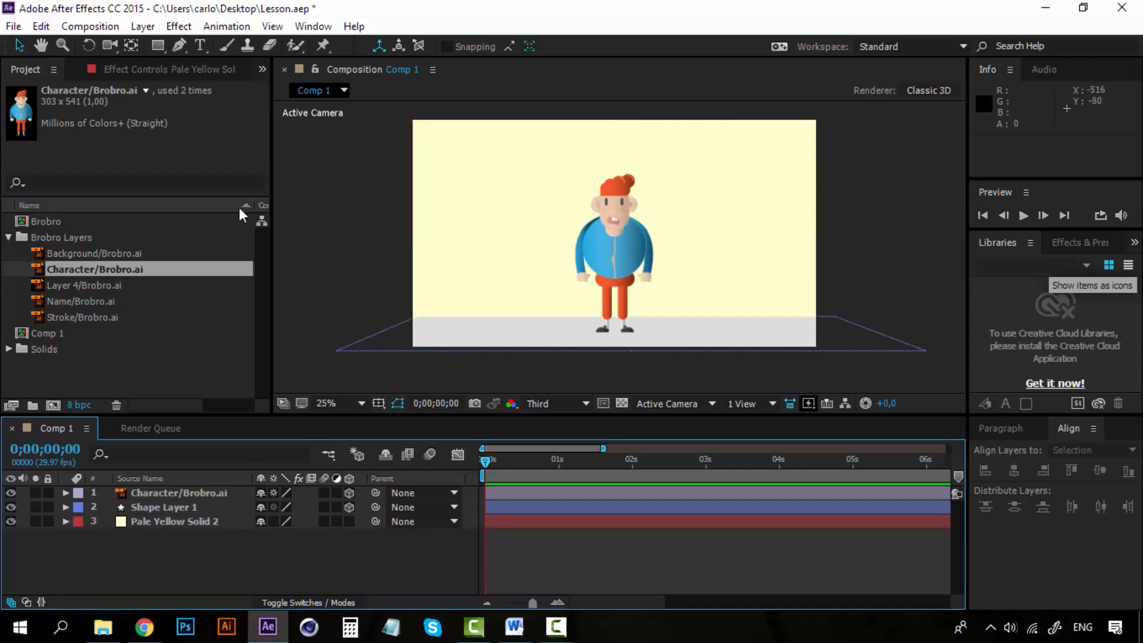
- Start a new light named Test Light with the Spot type, keeping the character visible beside its settings
{"action": "left_click", "coordinate": [148, 25]}
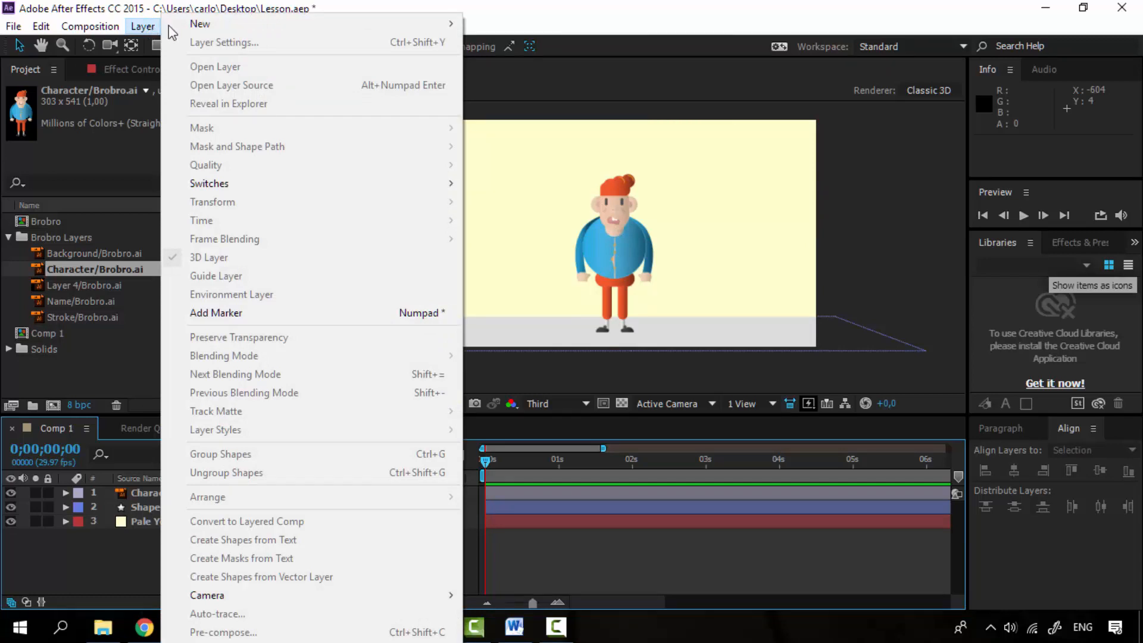
{"action": "mouse_move", "coordinate": [223, 25]}
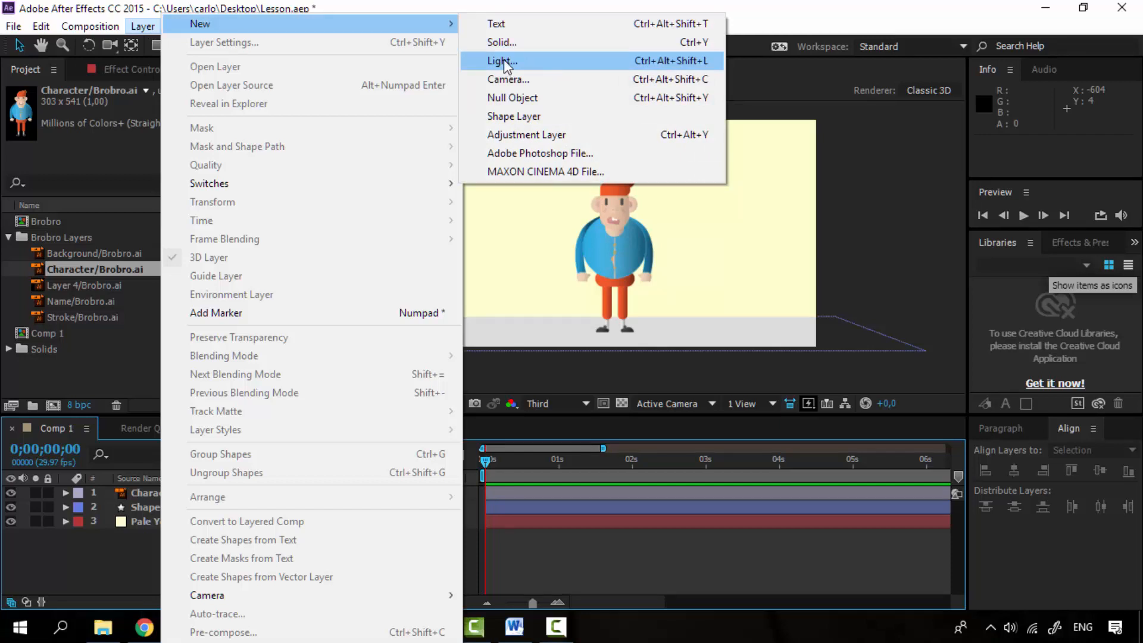
{"action": "left_click", "coordinate": [504, 61]}
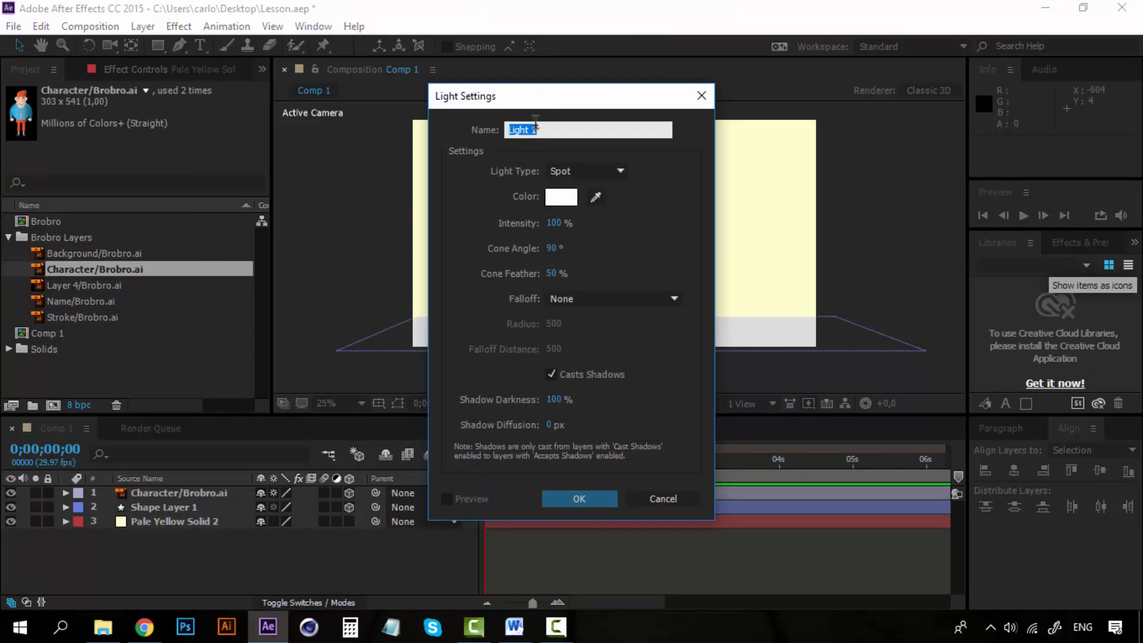
{"action": "type", "text": "Test"}
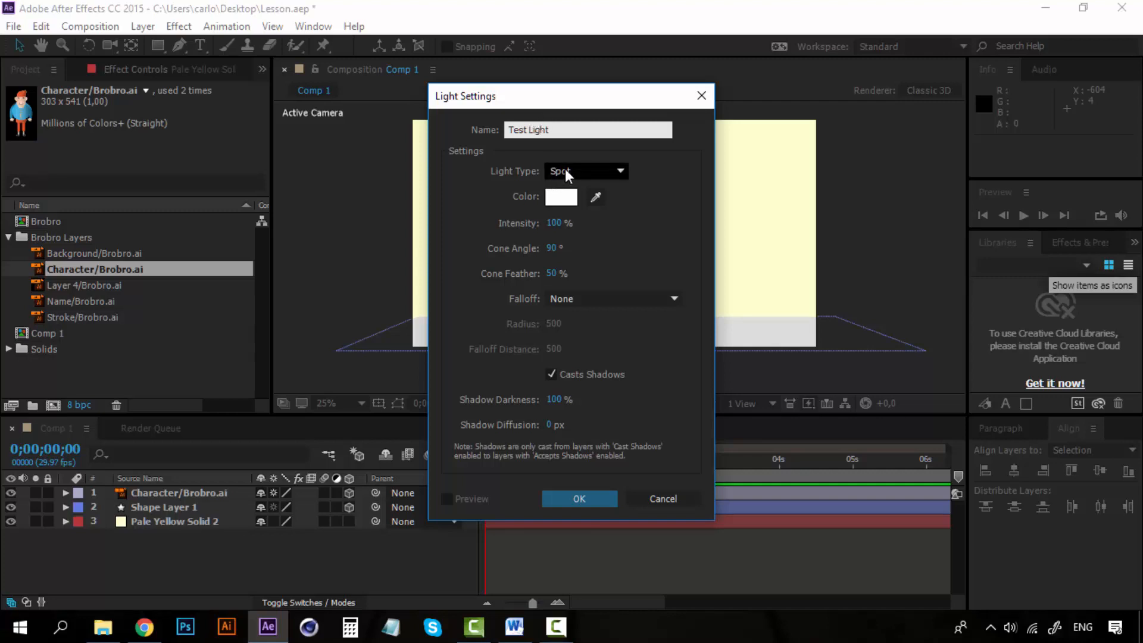
{"action": "left_click_drag", "start_coordinate": [584, 98], "coordinate": [695, 105]}
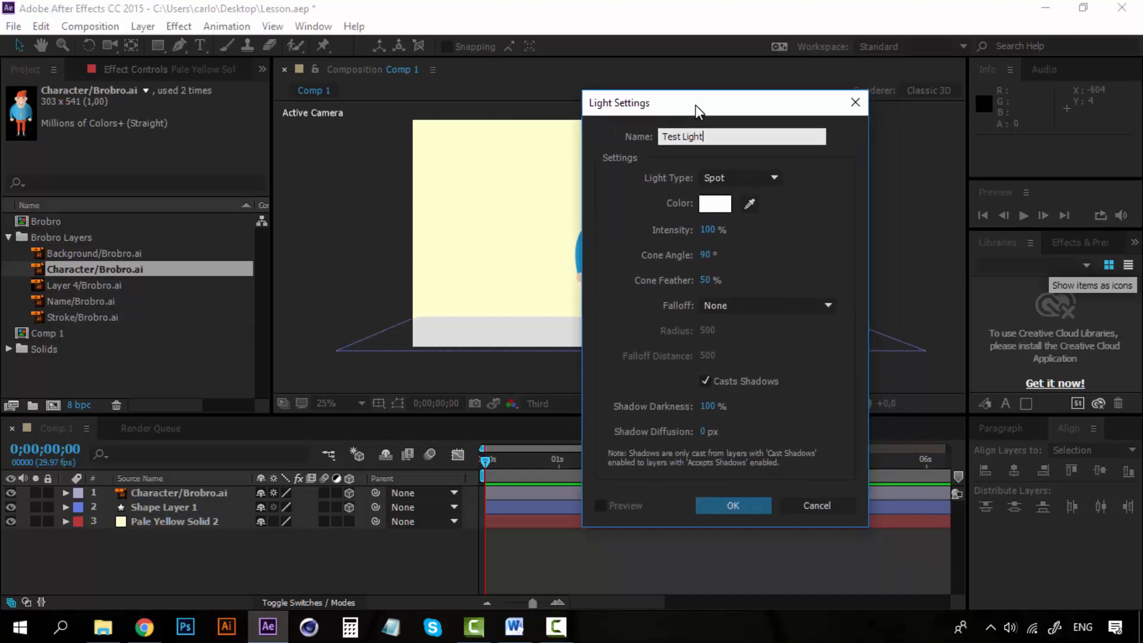
{"action": "left_click", "coordinate": [774, 180]}
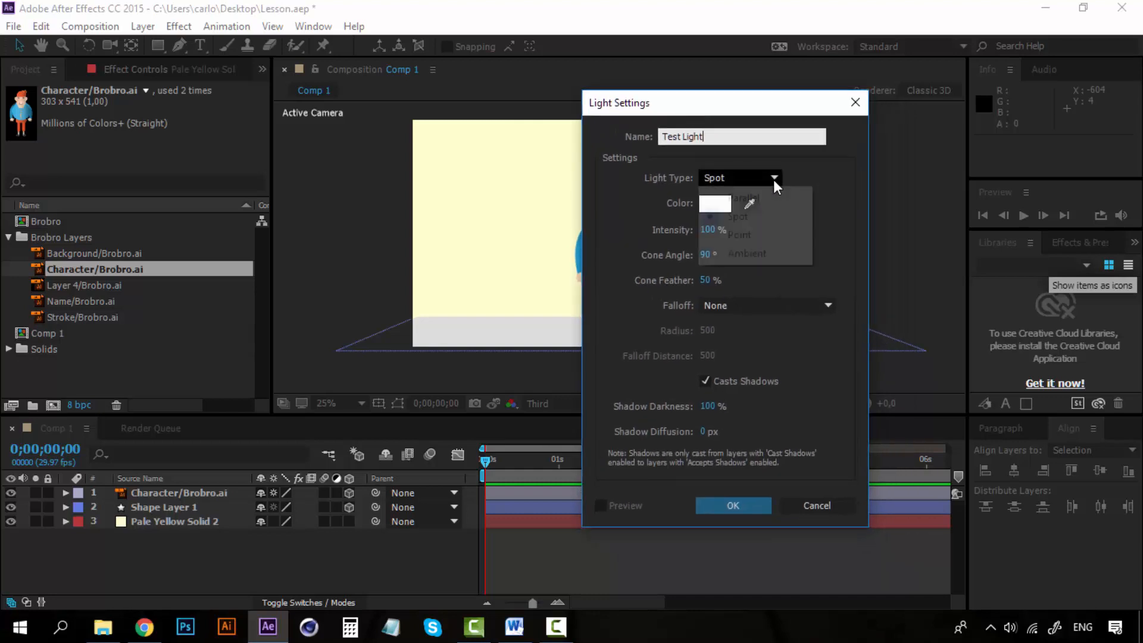
{"action": "left_click", "coordinate": [769, 216]}
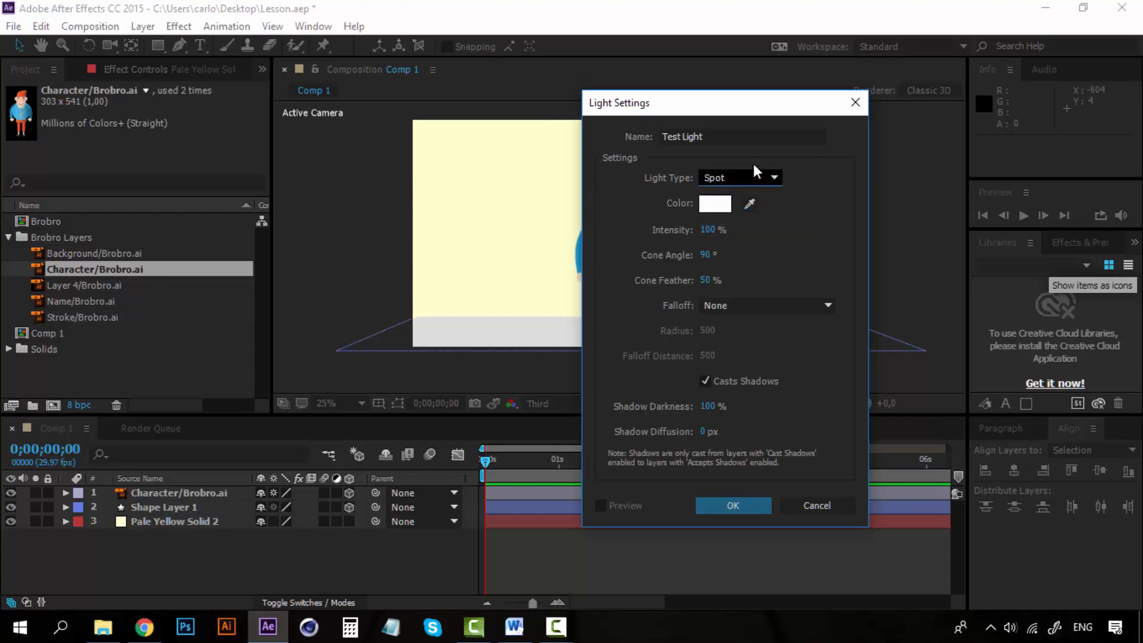
{"action": "left_click_drag", "start_coordinate": [717, 106], "coordinate": [851, 100]}
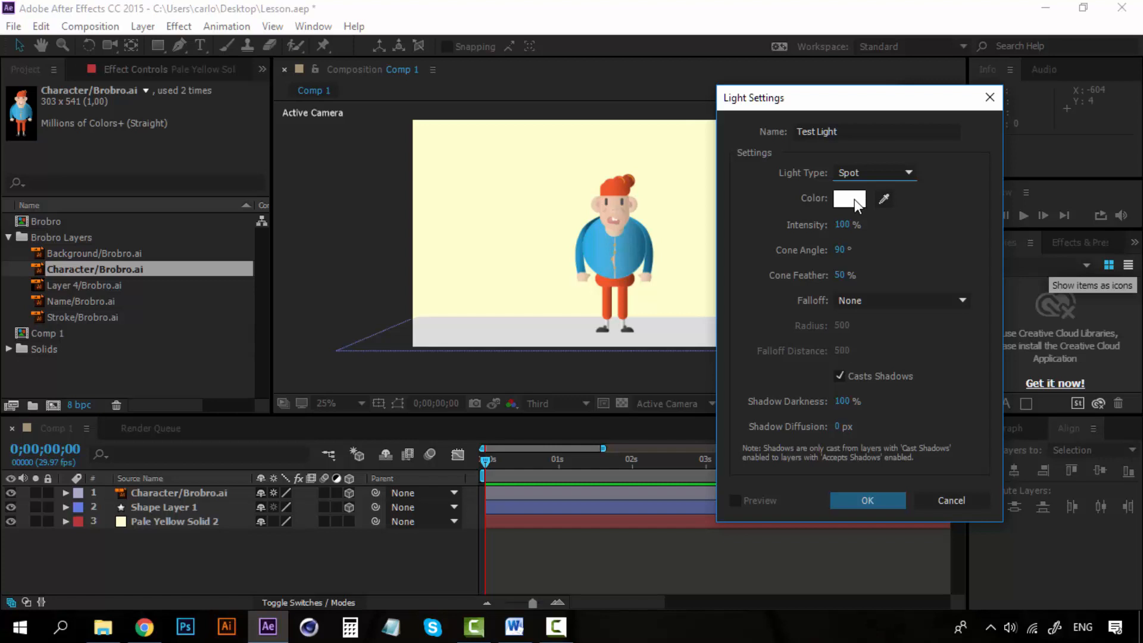
- Try pale pink FFD2D2 as the light's color, and set it back to white FFFFFF
{"action": "left_click", "coordinate": [855, 199]}
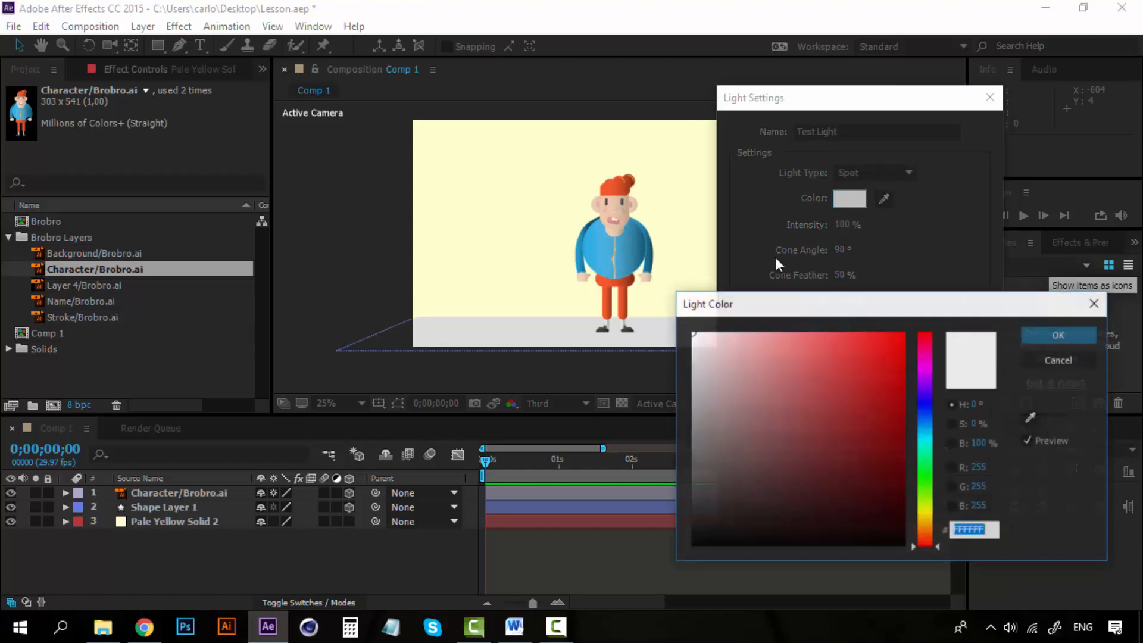
{"action": "left_click_drag", "start_coordinate": [733, 351], "coordinate": [732, 311]}
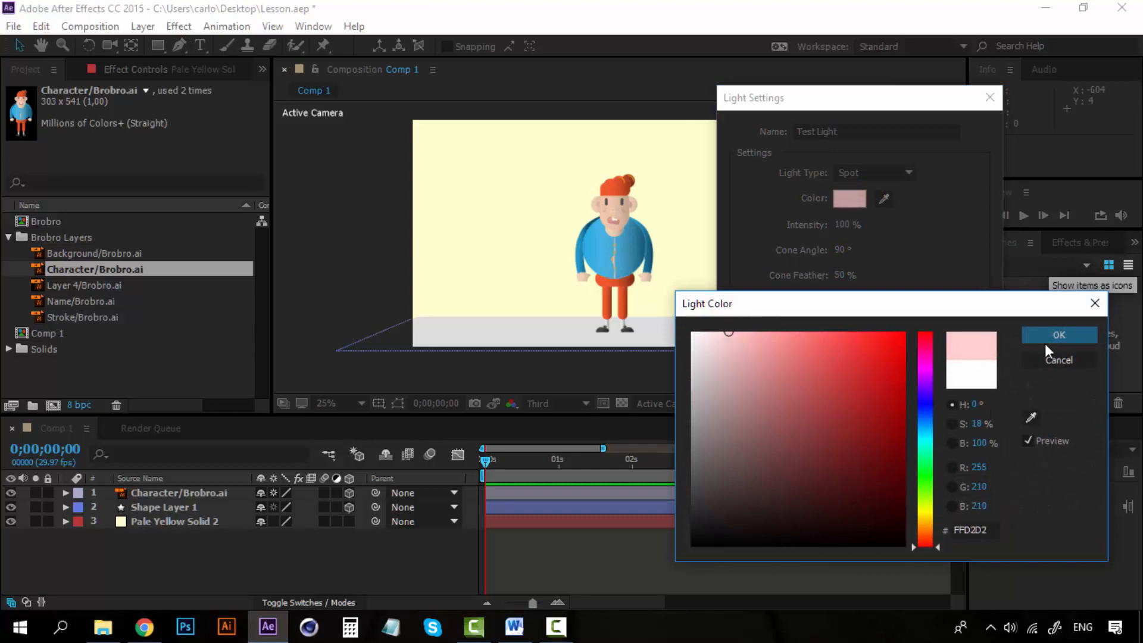
{"action": "left_click", "coordinate": [1048, 338]}
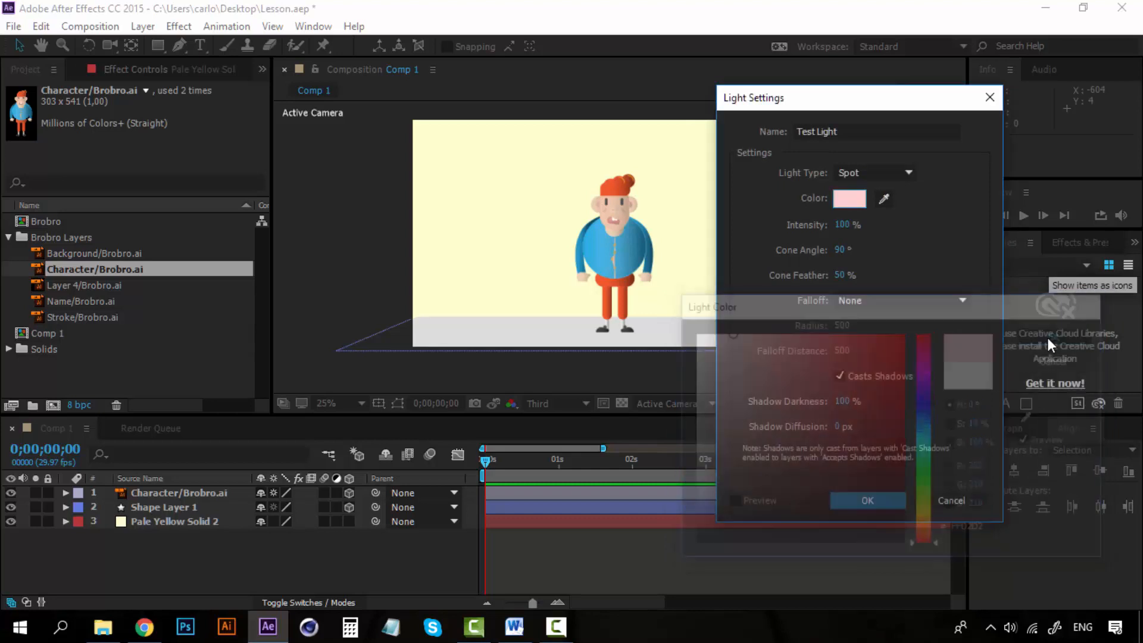
{"action": "left_click", "coordinate": [859, 200]}
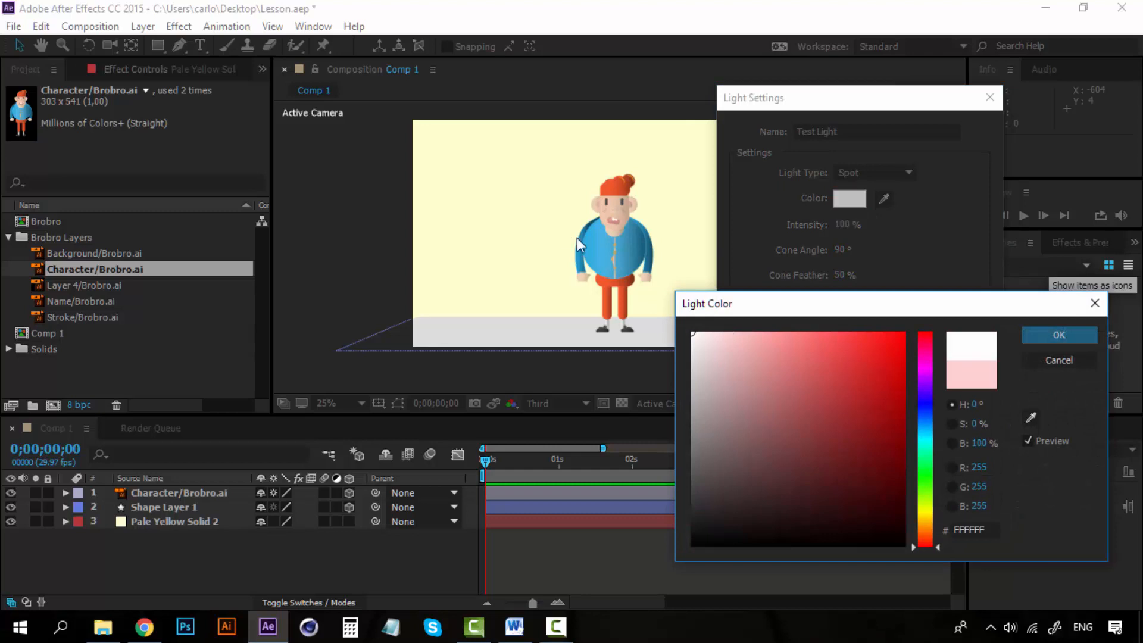
{"action": "left_click", "coordinate": [1067, 335]}
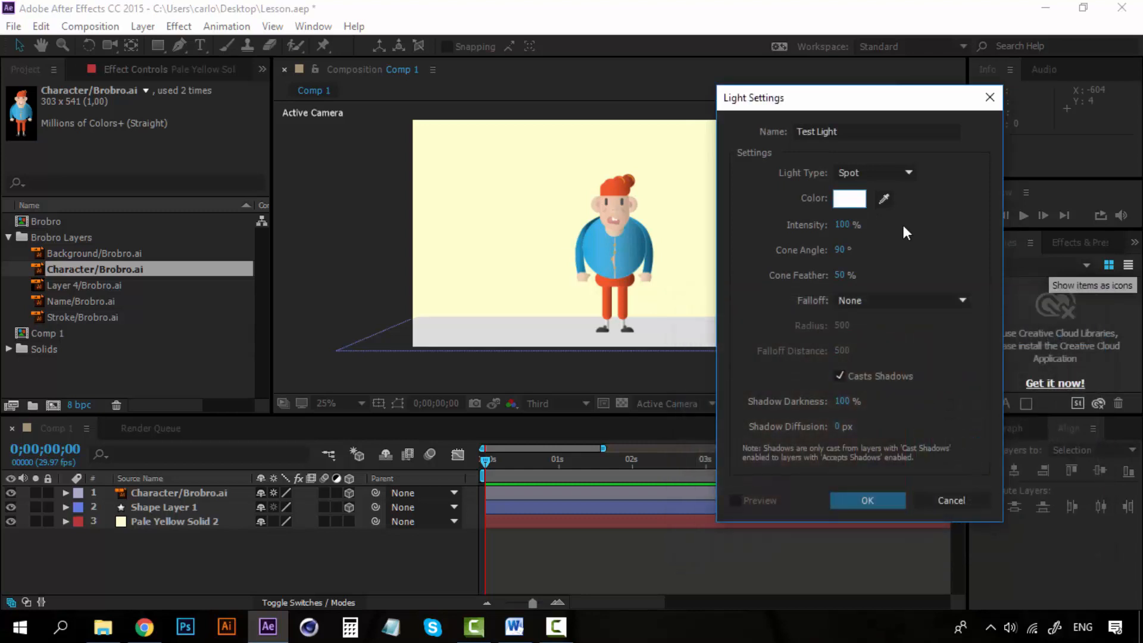
- Set the light's intensity to 100%, keep Casts Shadows enabled, and create the light
{"action": "left_click_drag", "start_coordinate": [840, 225], "coordinate": [862, 222]}
{"action": "type", "text": "100"}
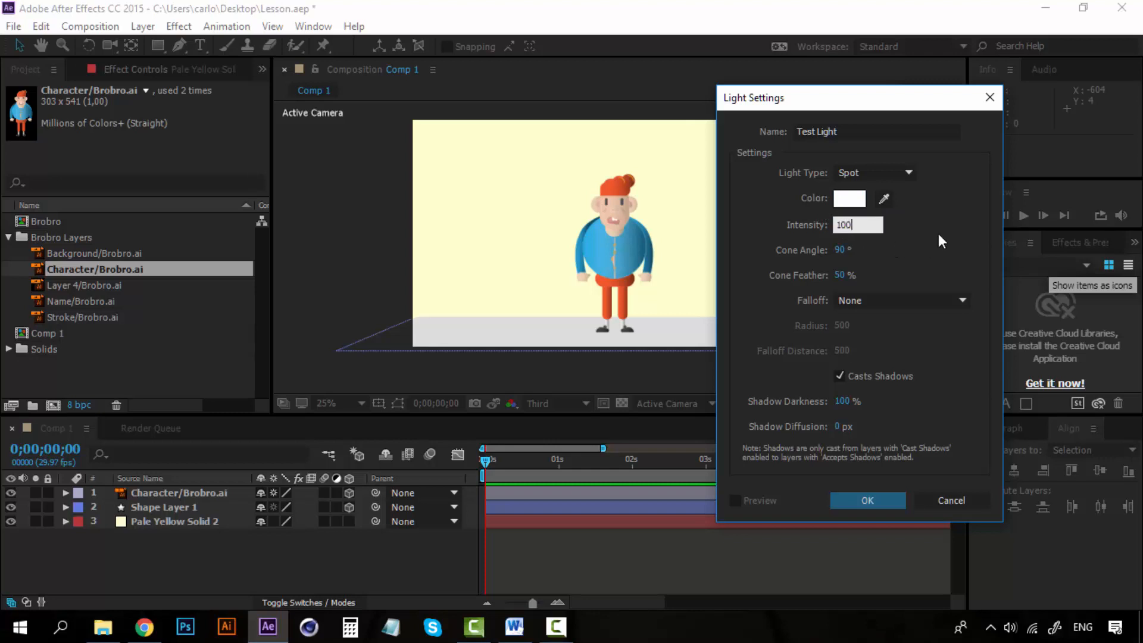
{"action": "key", "text": "Return"}
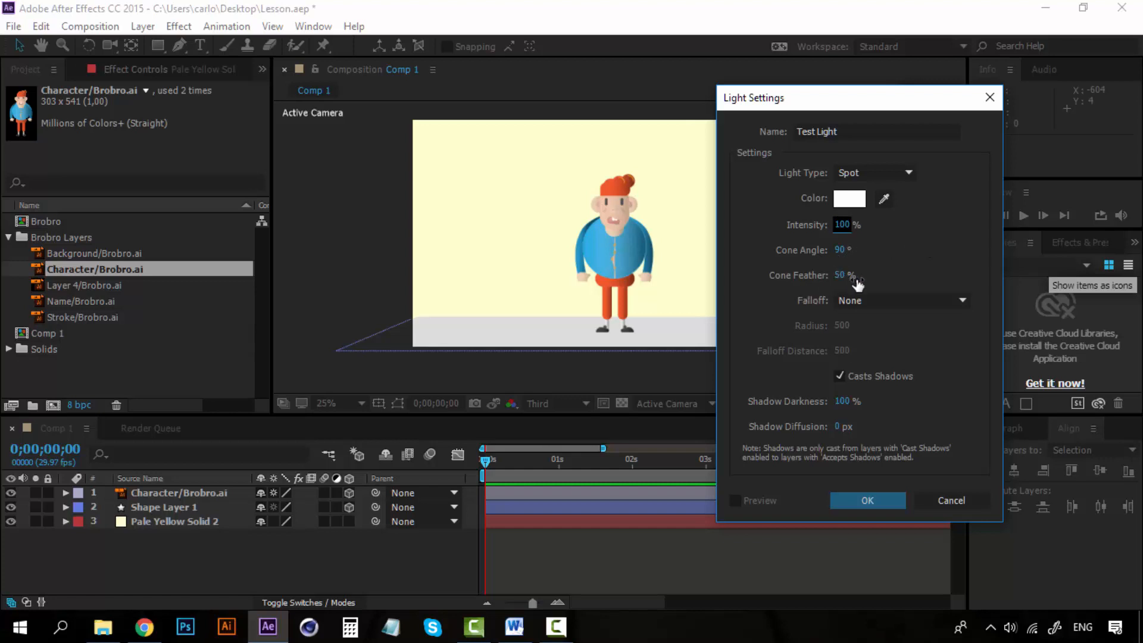
{"action": "left_click", "coordinate": [839, 375]}
{"action": "left_click", "coordinate": [839, 376]}
{"action": "left_click", "coordinate": [848, 503]}
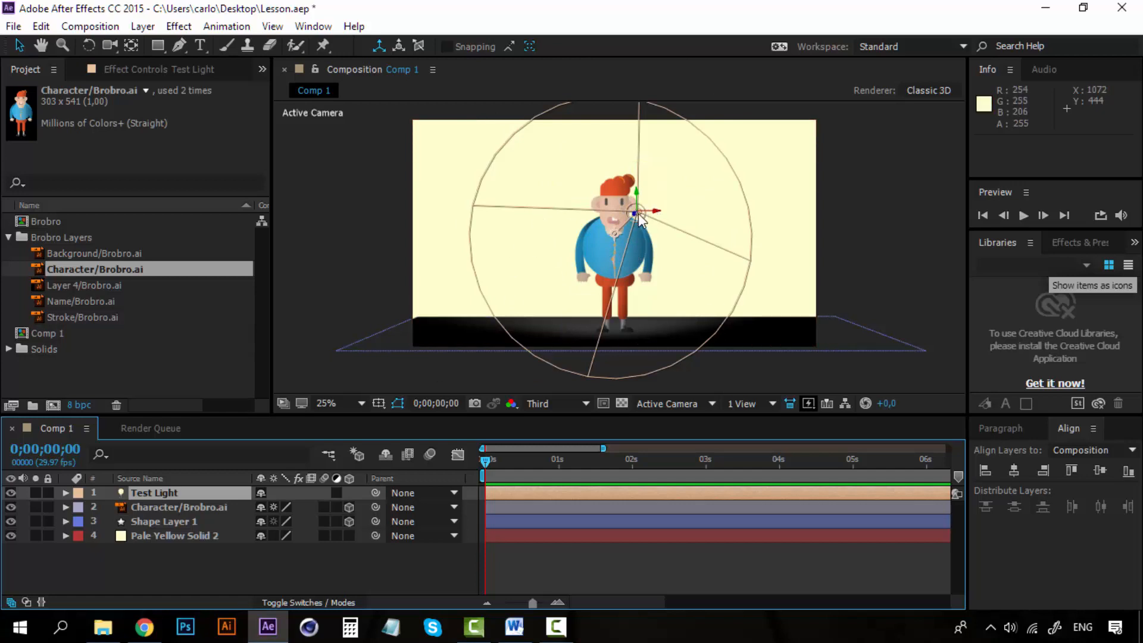
- In Custom View 1, pull Test Light away from the character along its Z axis to about X 1076, Y 424, Z -970
{"action": "key", "text": "period"}
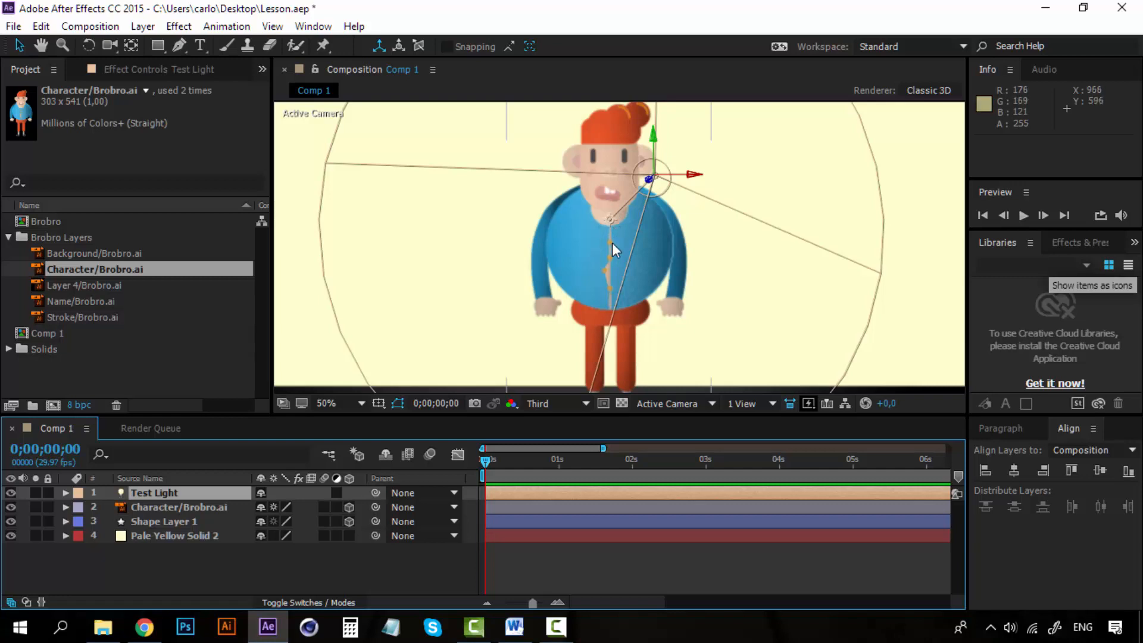
{"action": "scroll", "coordinate": [625, 235], "scroll_direction": "down", "scroll_amount": 2}
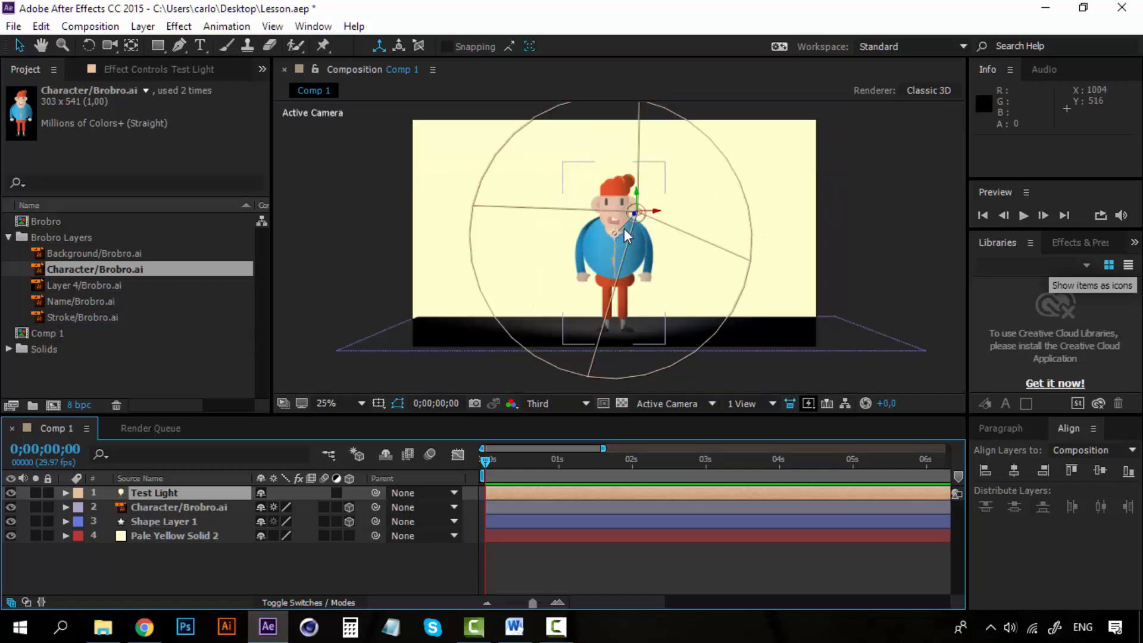
{"action": "left_click", "coordinate": [685, 403]}
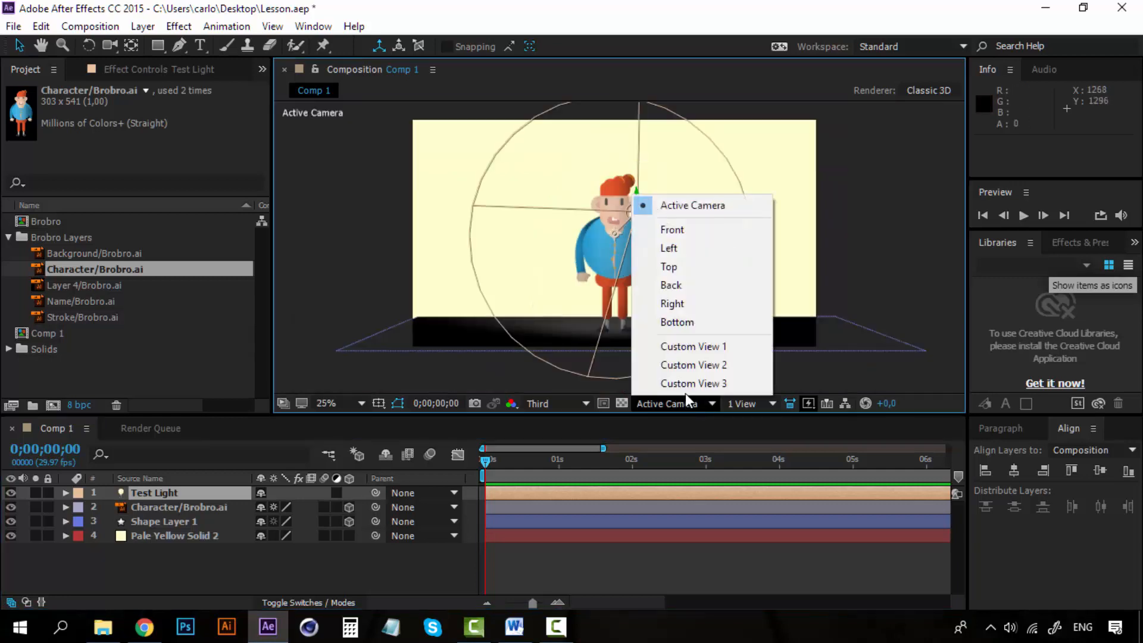
{"action": "left_click", "coordinate": [711, 348]}
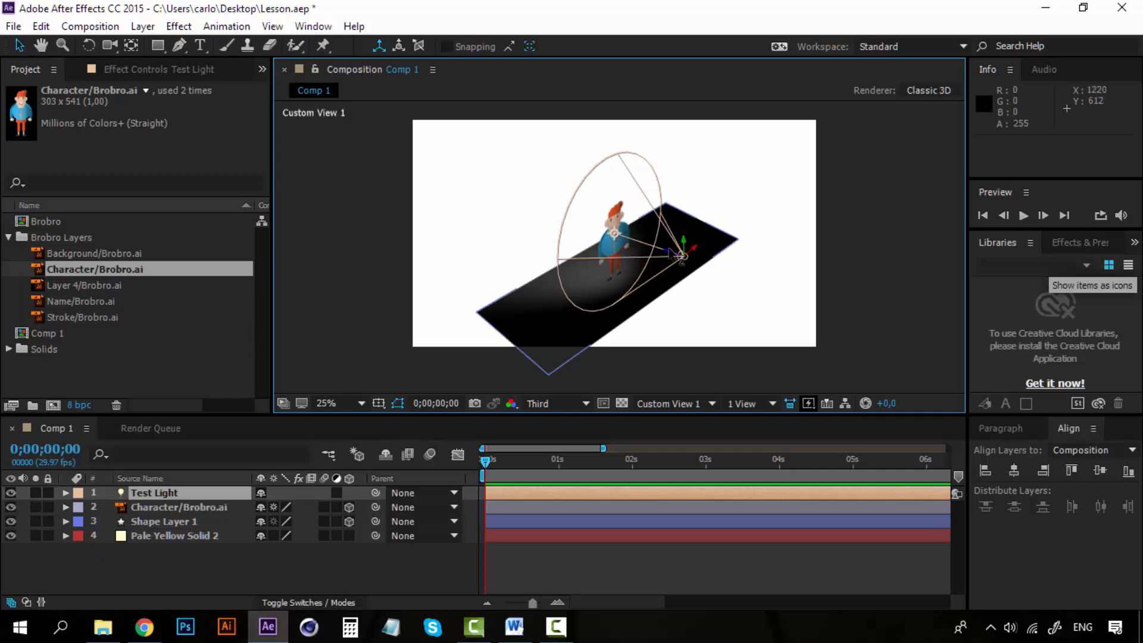
{"action": "left_click_drag", "start_coordinate": [672, 255], "coordinate": [729, 284]}
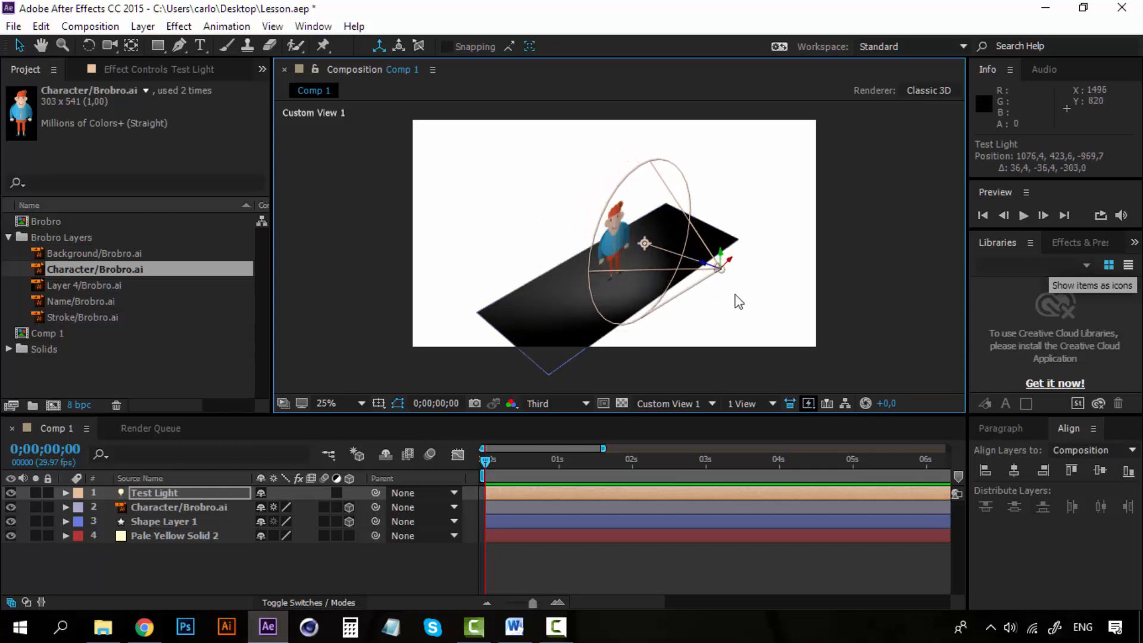
- Slide Test Light back and forth along its Z axis, leaving it at about X 1079, Y 421, Z -990
{"action": "left_click_drag", "start_coordinate": [714, 269], "coordinate": [880, 331]}
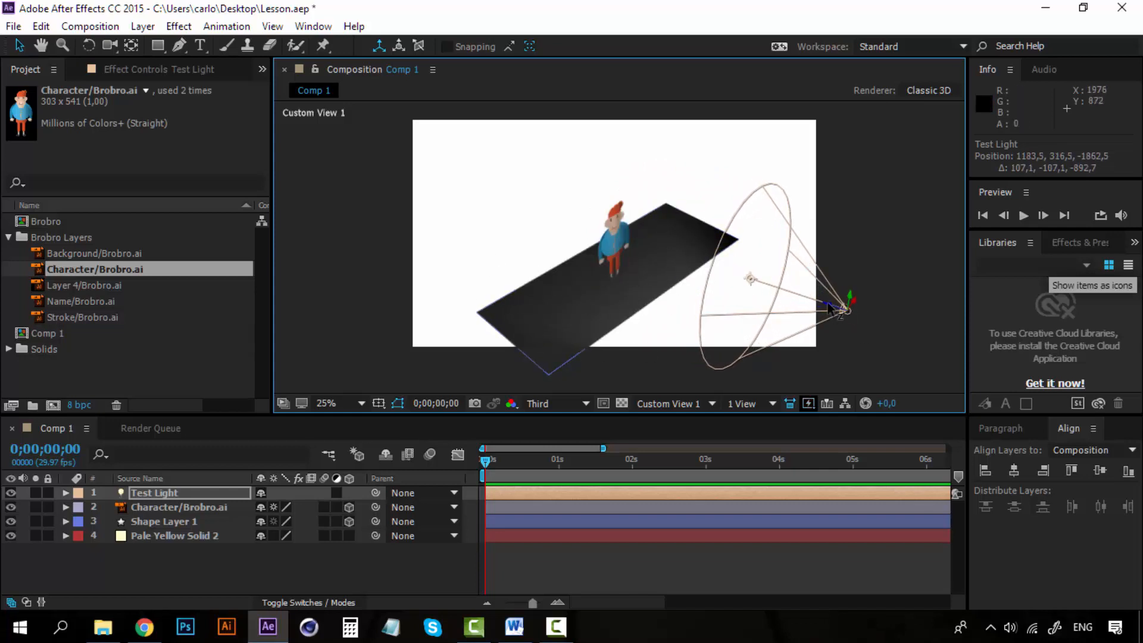
{"action": "left_click_drag", "start_coordinate": [826, 306], "coordinate": [589, 248]}
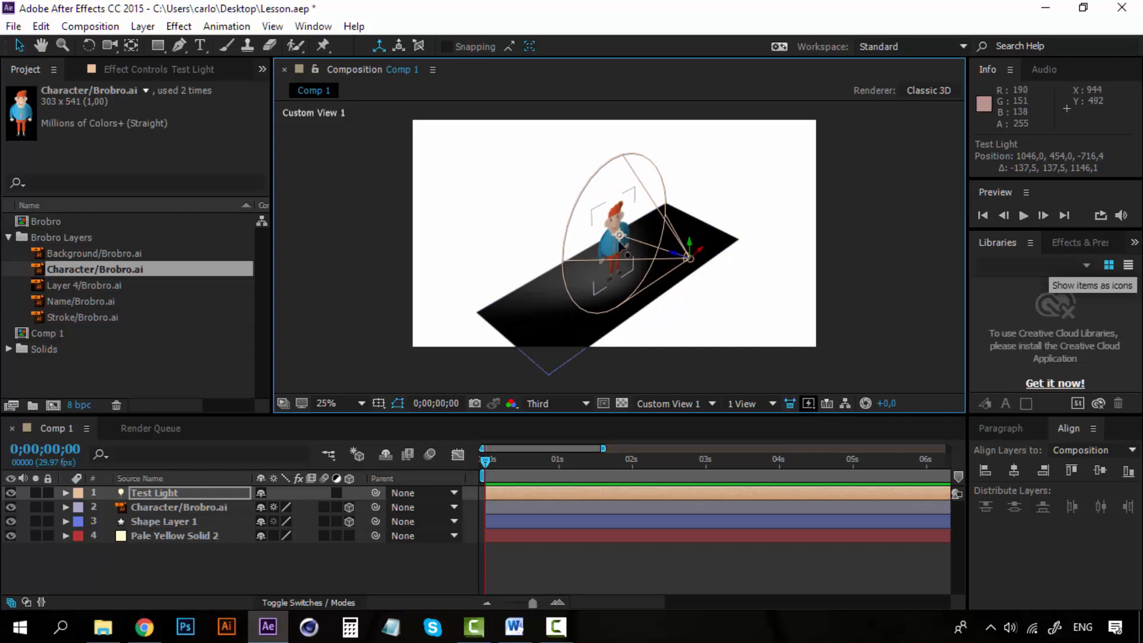
{"action": "left_click_drag", "start_coordinate": [684, 259], "coordinate": [746, 288]}
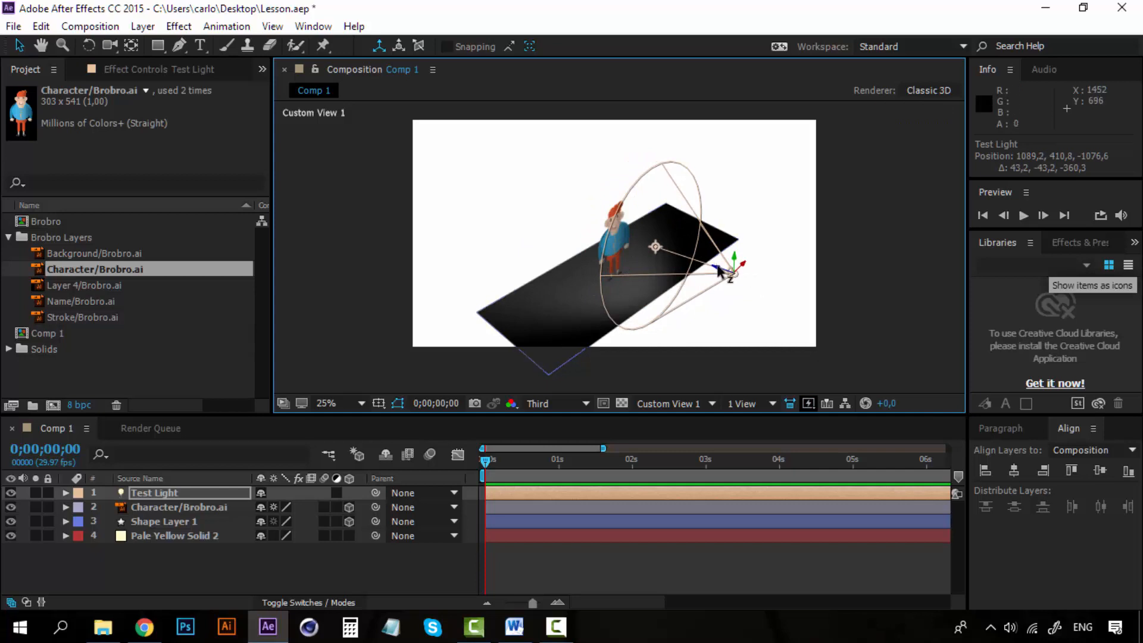
{"action": "left_click_drag", "start_coordinate": [718, 269], "coordinate": [706, 264]}
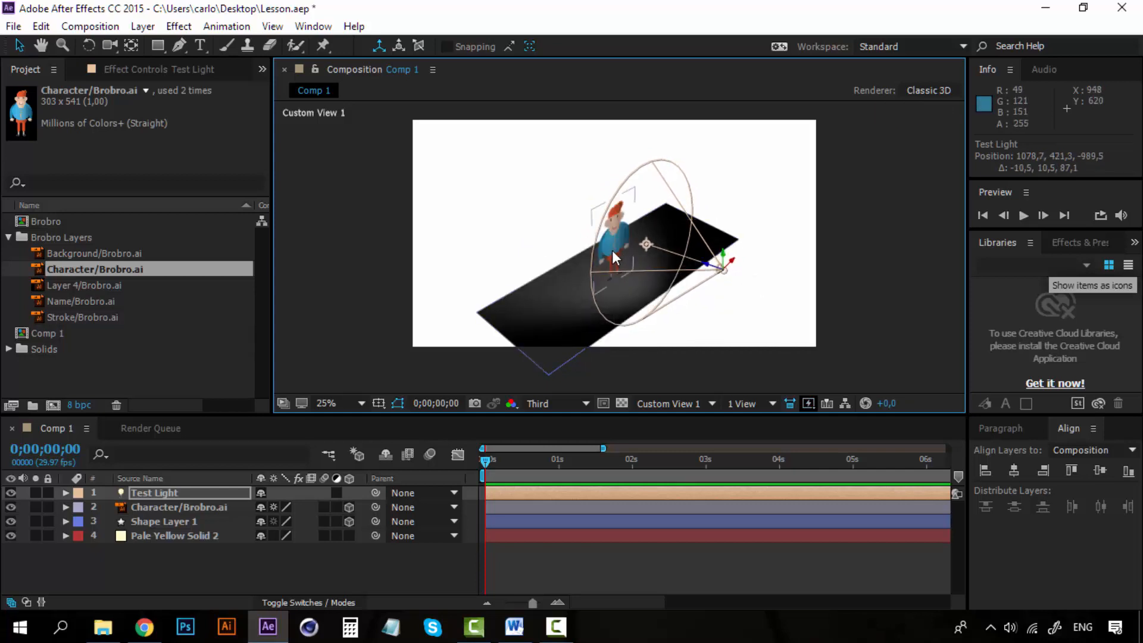
- Expand Test Light's Transform properties and set the Z value of its Point of Interest to -354.8
{"action": "left_click", "coordinate": [152, 494]}
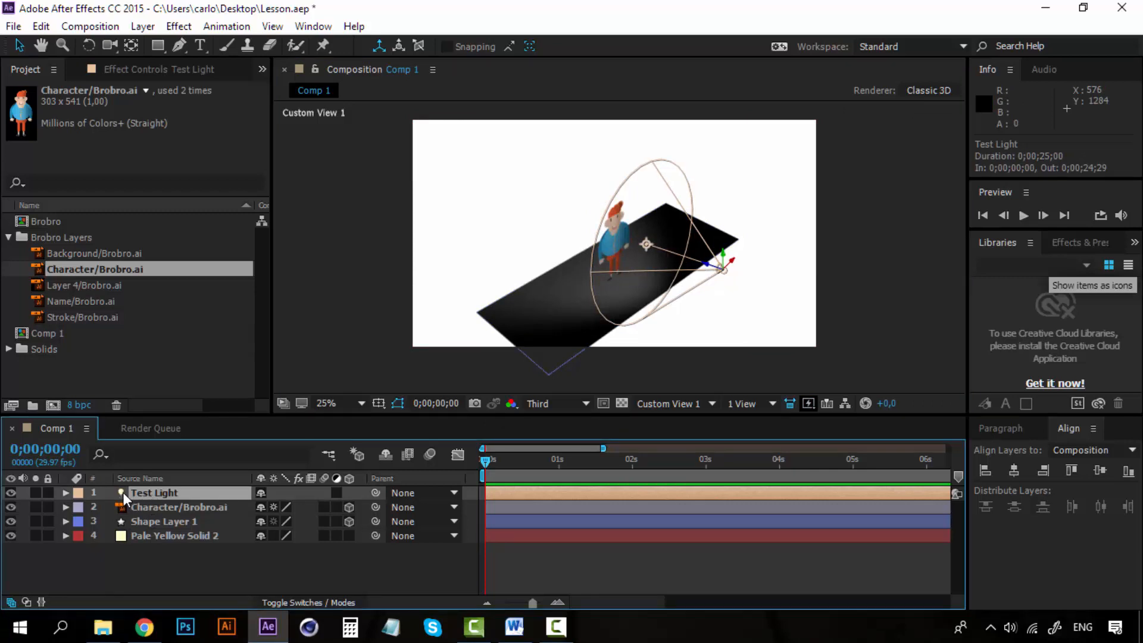
{"action": "left_click", "coordinate": [64, 493]}
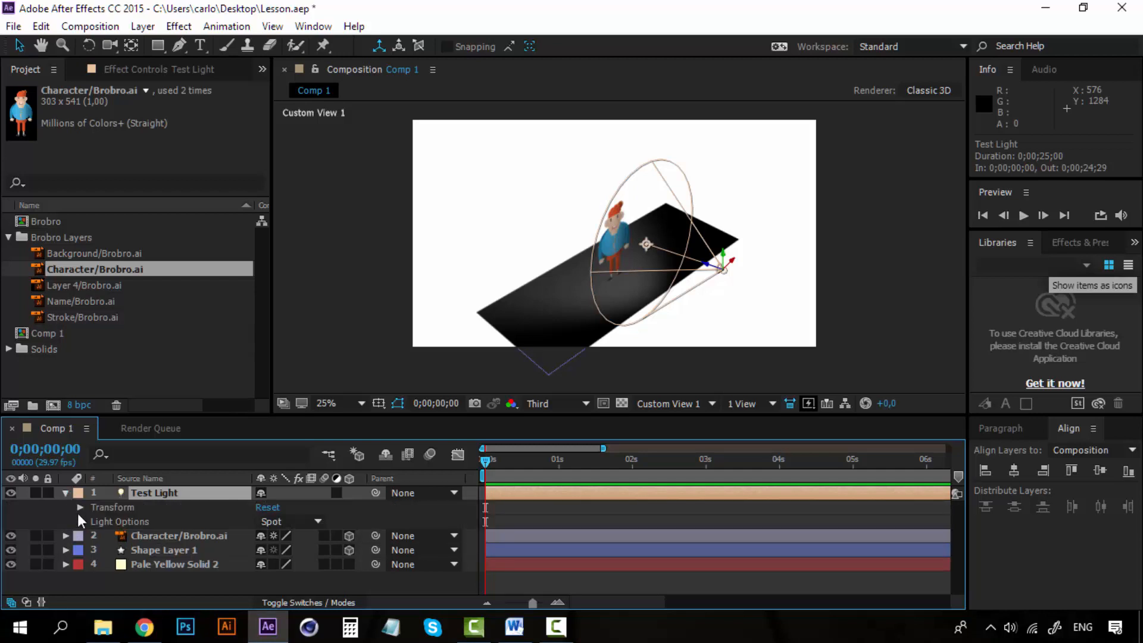
{"action": "left_click", "coordinate": [78, 513]}
{"action": "left_click", "coordinate": [80, 507]}
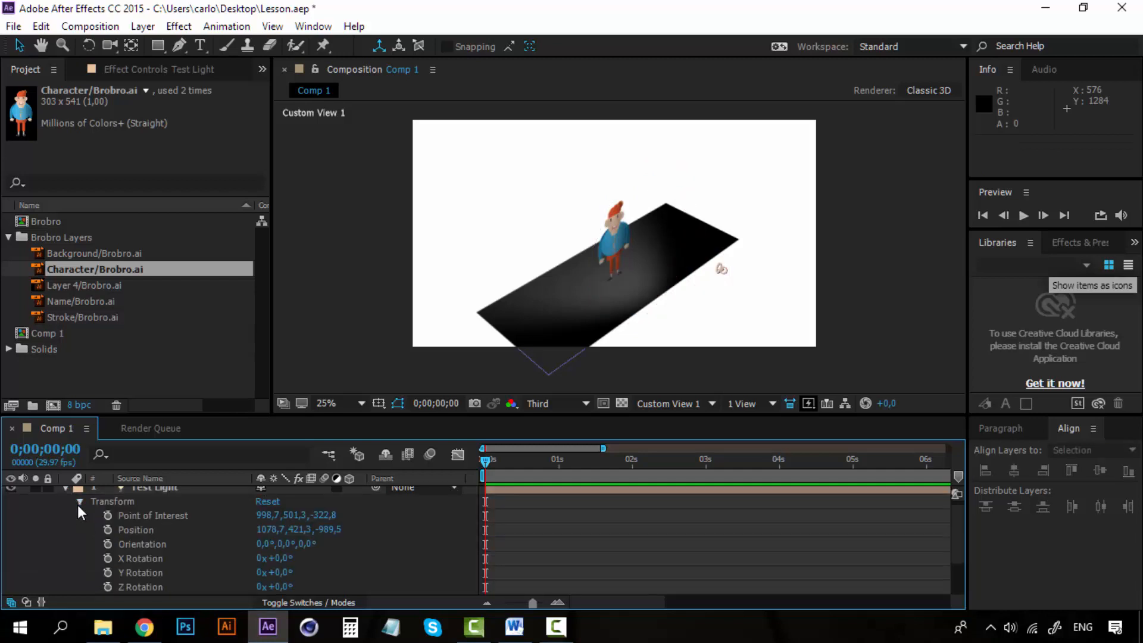
{"action": "left_click", "coordinate": [177, 515]}
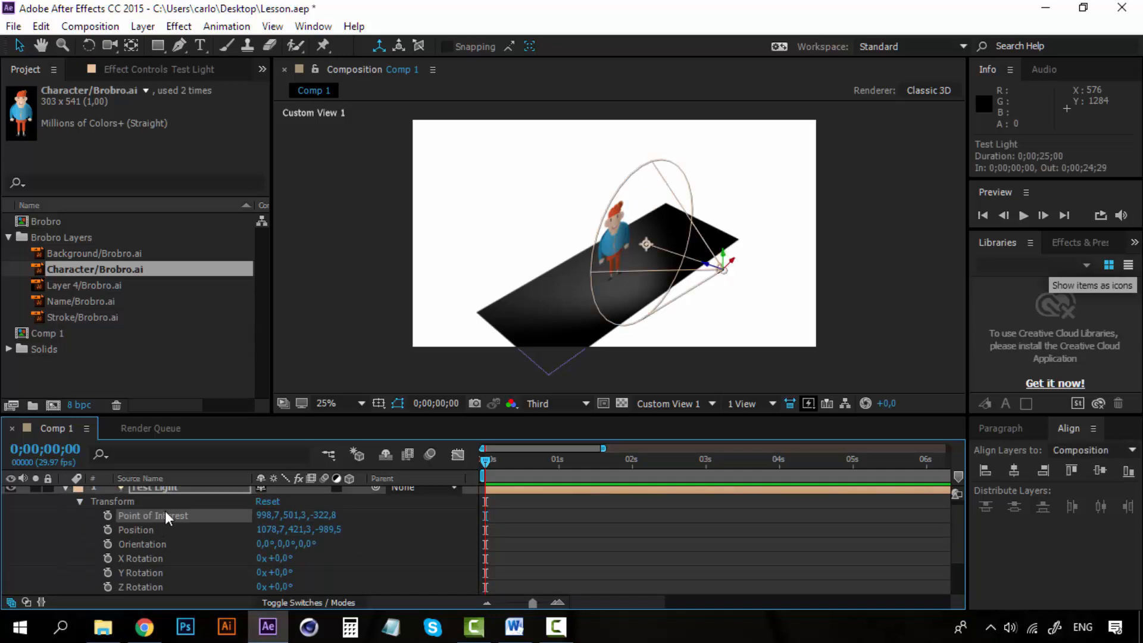
{"action": "left_click_drag", "start_coordinate": [327, 515], "coordinate": [367, 514]}
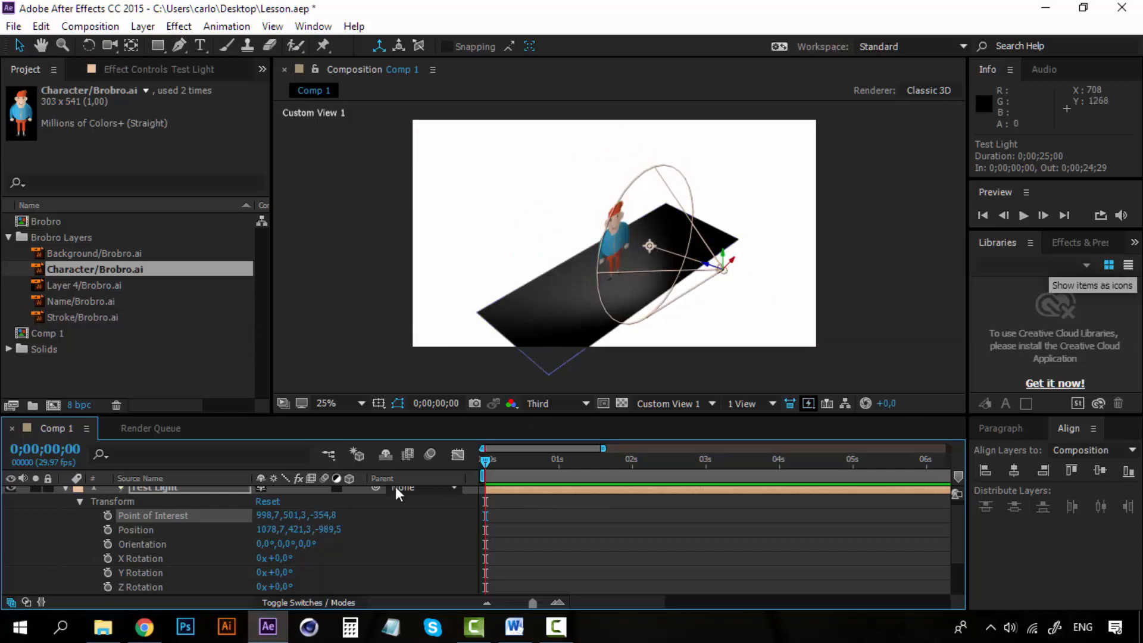
- Try aiming Test Light lower and higher by changing its Point of Interest Y value to 701.3 and down to 70.3
{"action": "left_click_drag", "start_coordinate": [298, 514], "coordinate": [464, 508]}
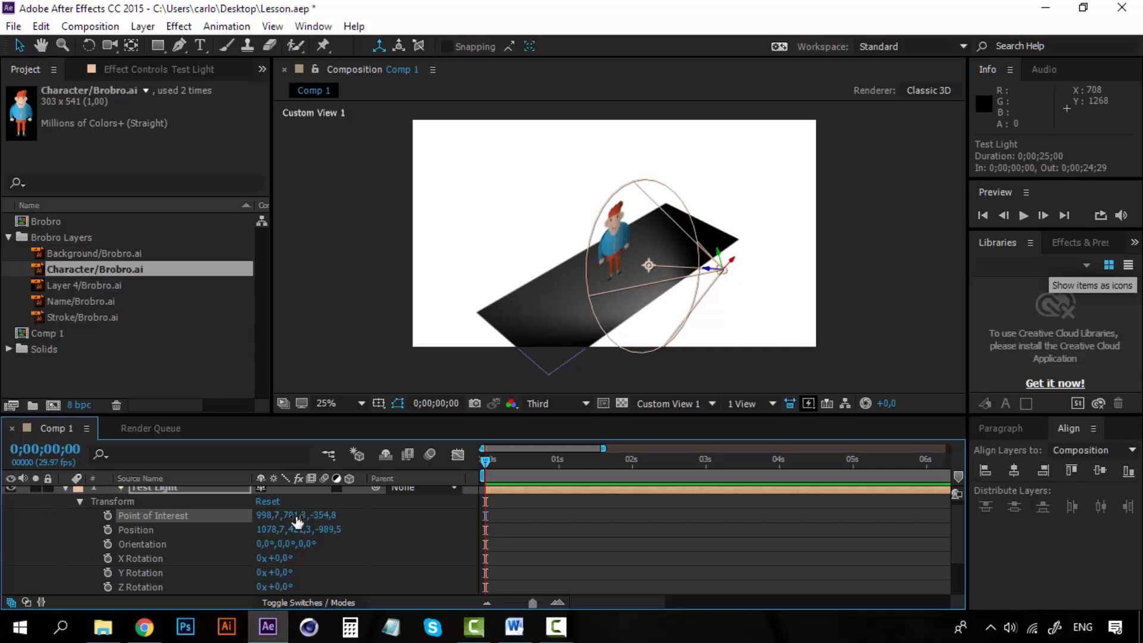
{"action": "left_click_drag", "start_coordinate": [296, 516], "coordinate": [106, 509]}
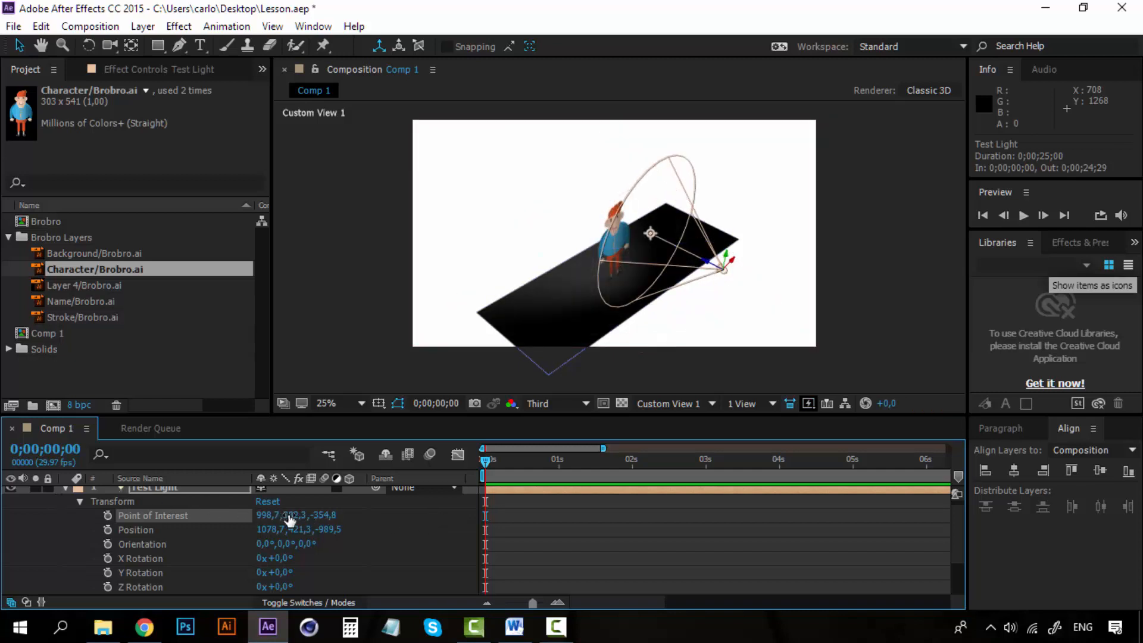
{"action": "left_click_drag", "start_coordinate": [290, 516], "coordinate": [20, 518]}
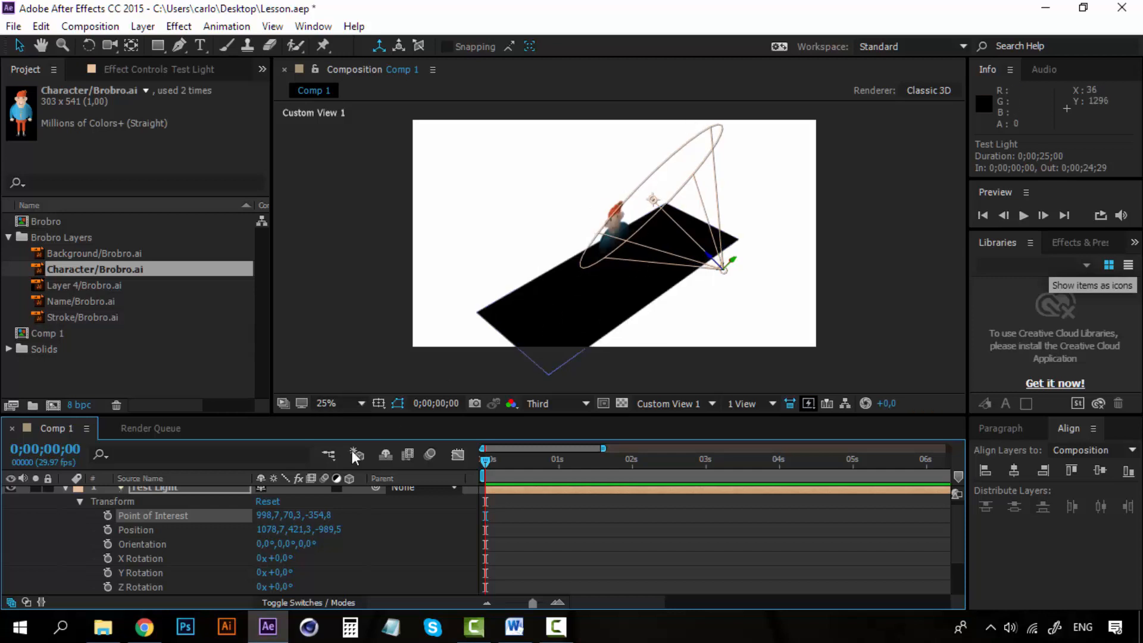
- Show the composition in 2 Views - Horizontal and set Test Light's Point of Interest Y value to 537.3
{"action": "left_click", "coordinate": [760, 403]}
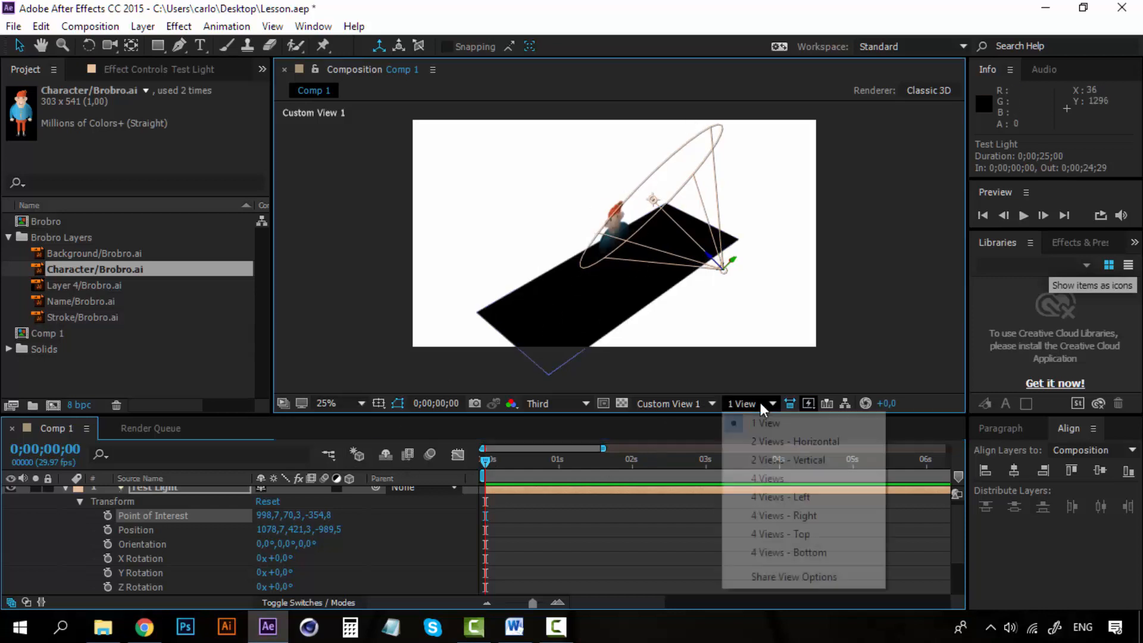
{"action": "left_click", "coordinate": [778, 438]}
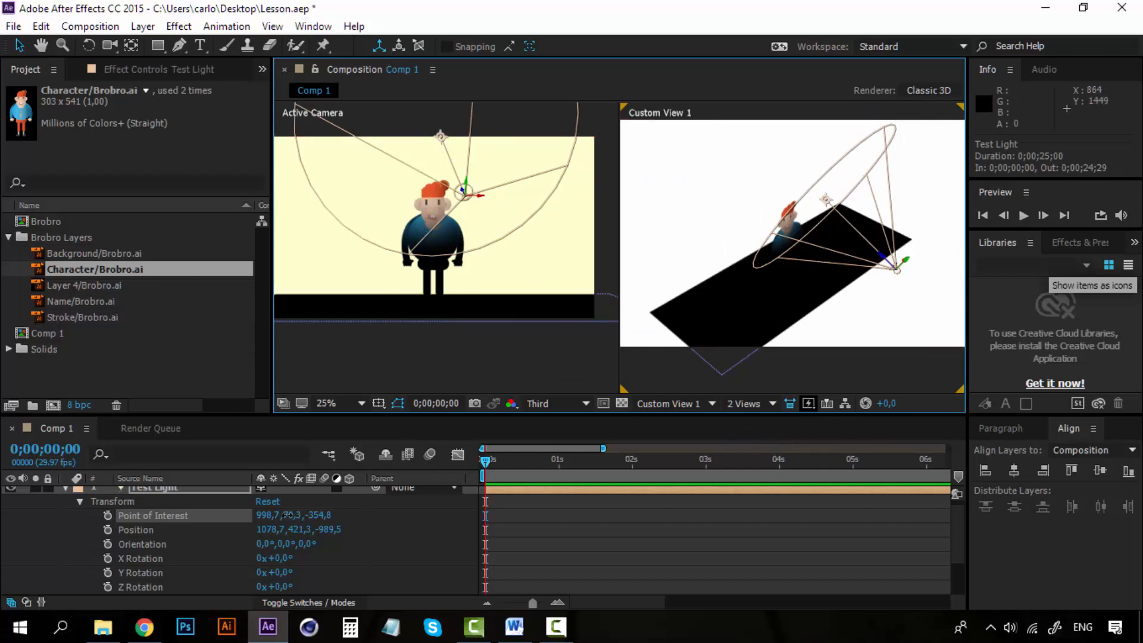
{"action": "left_click_drag", "start_coordinate": [288, 515], "coordinate": [762, 453]}
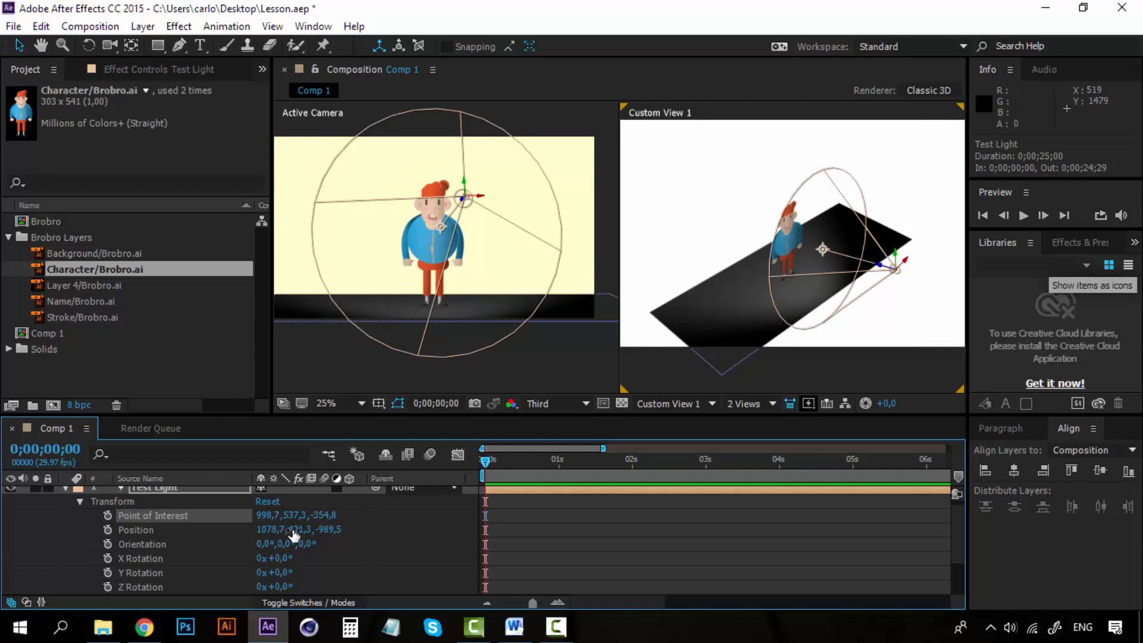
- Set Test Light's Position to 1078.7, 411.3, -1021.5, its Y Orientation to 358° and its X Rotation to -5°
{"action": "mouse_move", "coordinate": [317, 529]}
{"action": "left_mouse_down"}
{"action": "mouse_move", "coordinate": [531, 523]}
{"action": "mouse_move", "coordinate": [256, 523]}
{"action": "mouse_move", "coordinate": [434, 529]}
{"action": "mouse_move", "coordinate": [303, 544]}
{"action": "mouse_move", "coordinate": [322, 543]}
{"action": "left_mouse_up"}
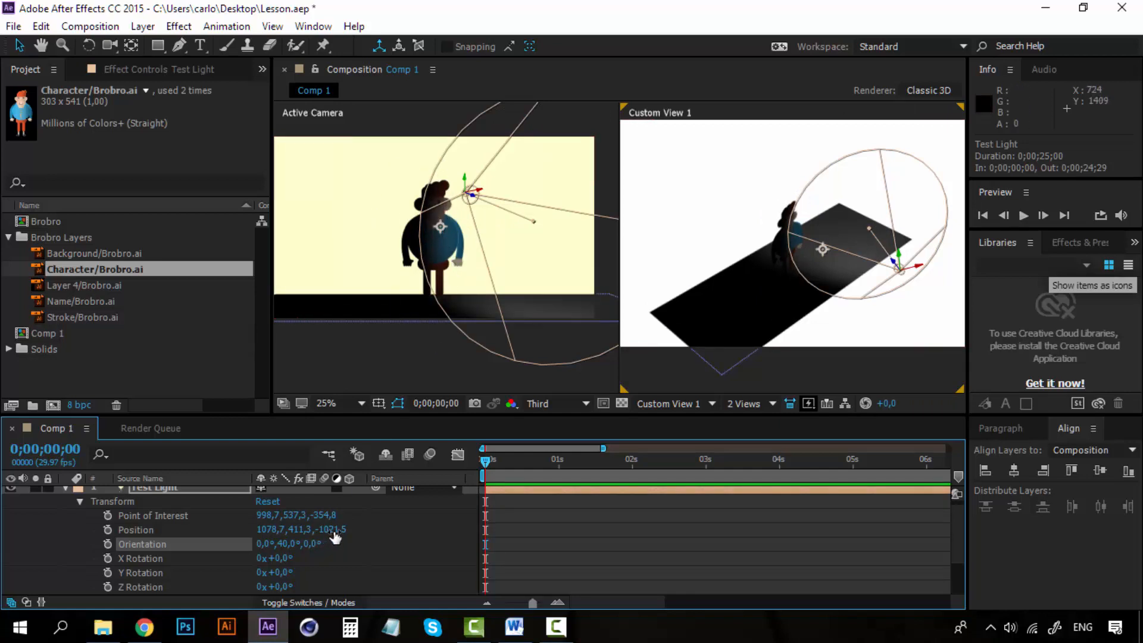
{"action": "left_click_drag", "start_coordinate": [292, 547], "coordinate": [255, 544]}
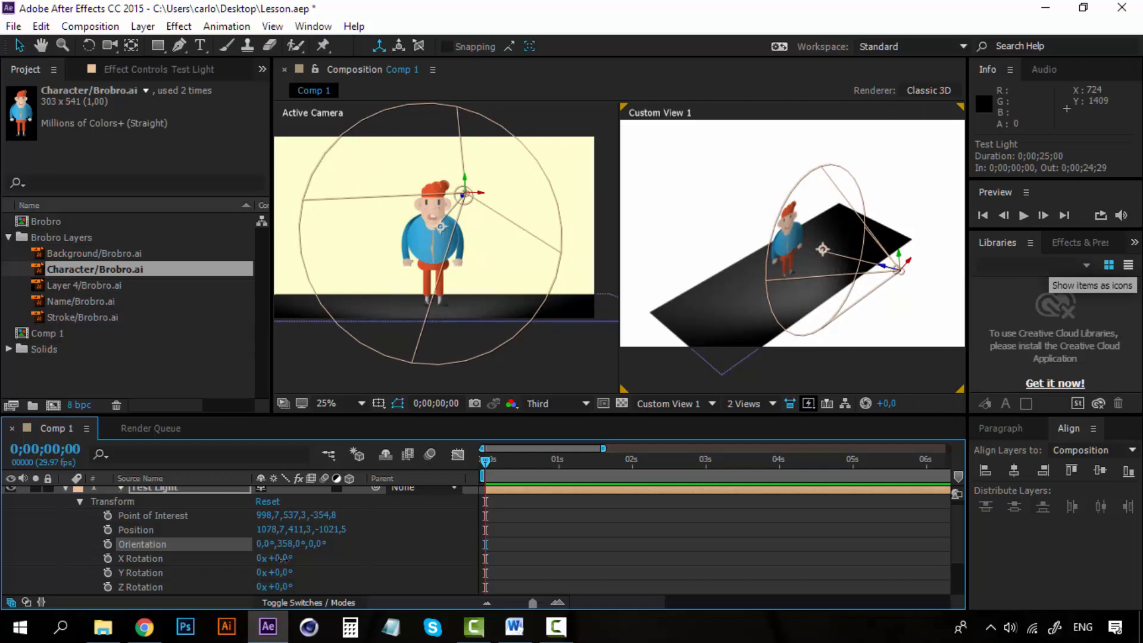
{"action": "left_click_drag", "start_coordinate": [283, 558], "coordinate": [280, 560]}
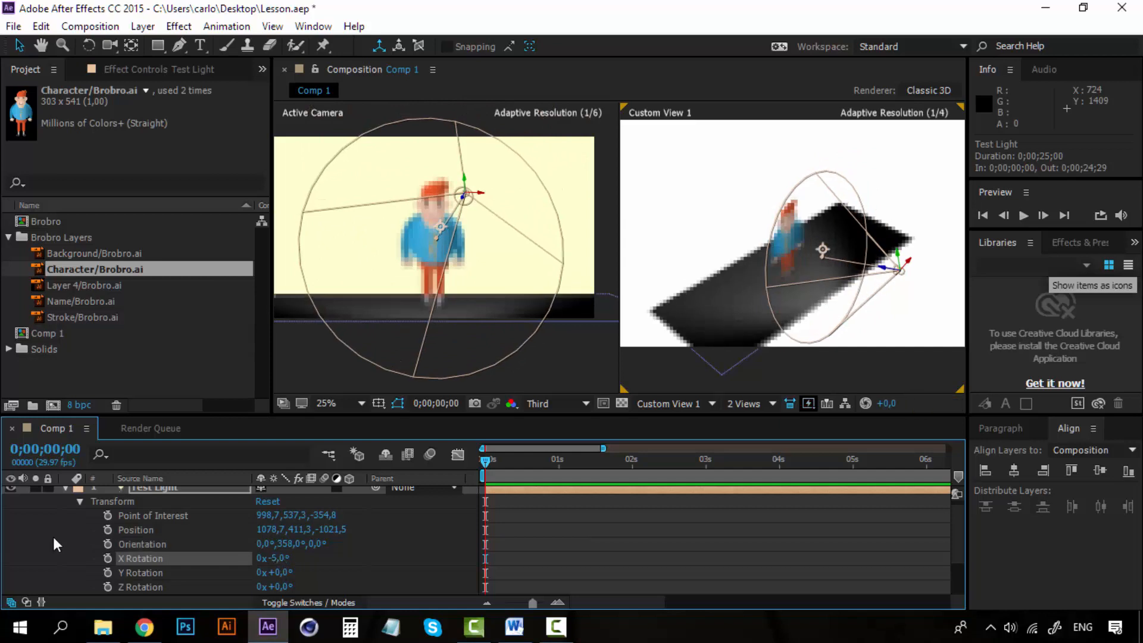
- Open Test Light's Light Options and try the Parallel and Point light types on the scene
{"action": "left_click", "coordinate": [79, 502]}
{"action": "left_click", "coordinate": [108, 519]}
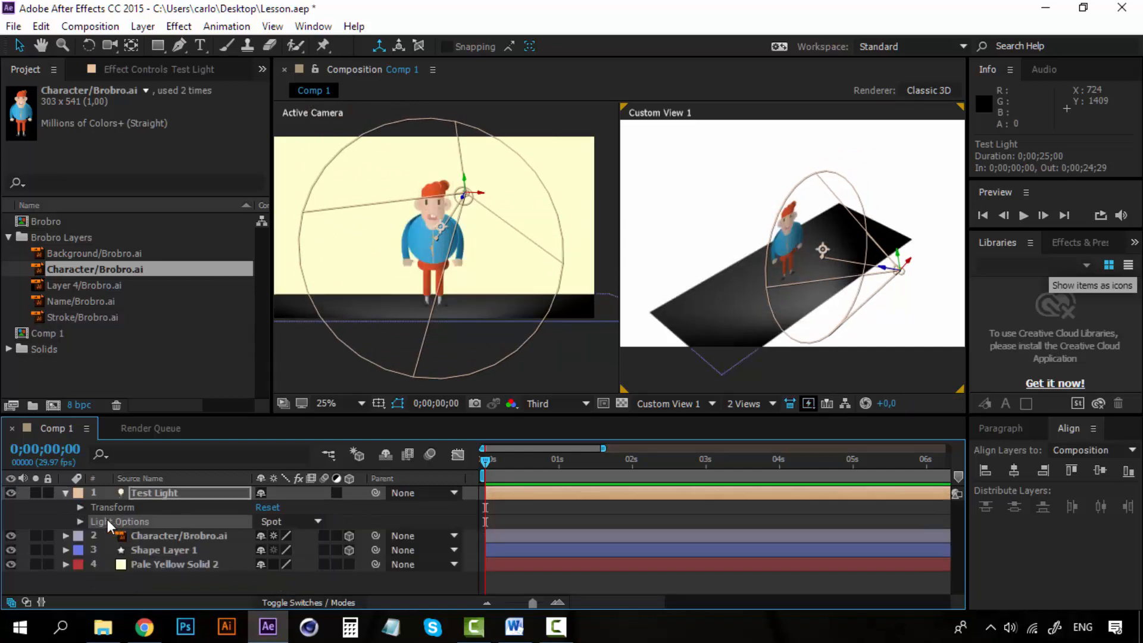
{"action": "left_click", "coordinate": [79, 522]}
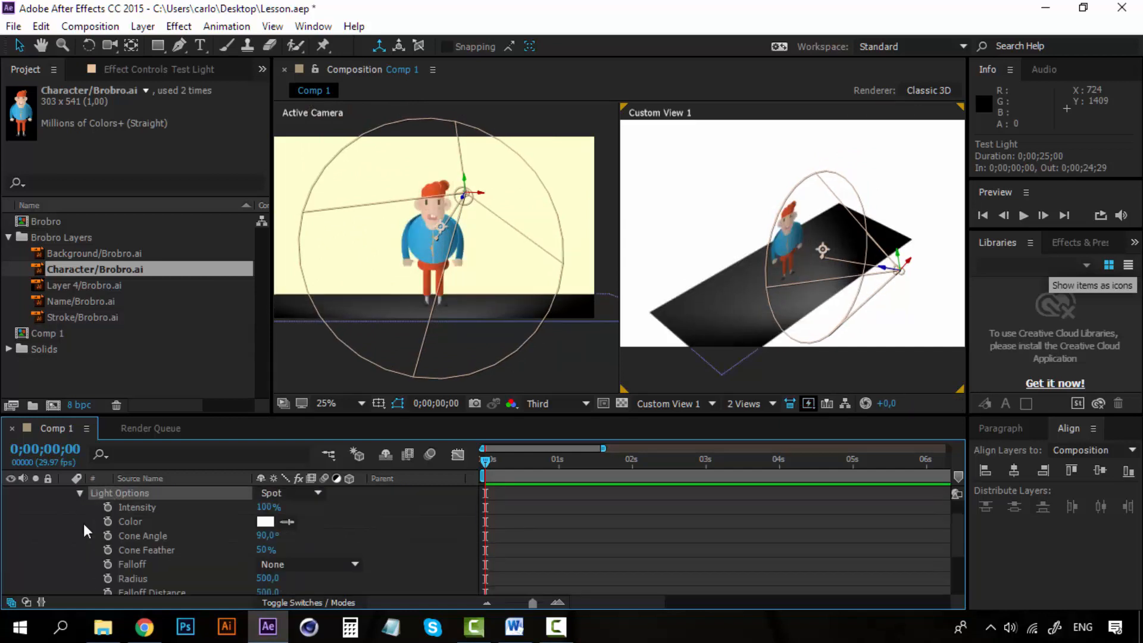
{"action": "left_click", "coordinate": [317, 493]}
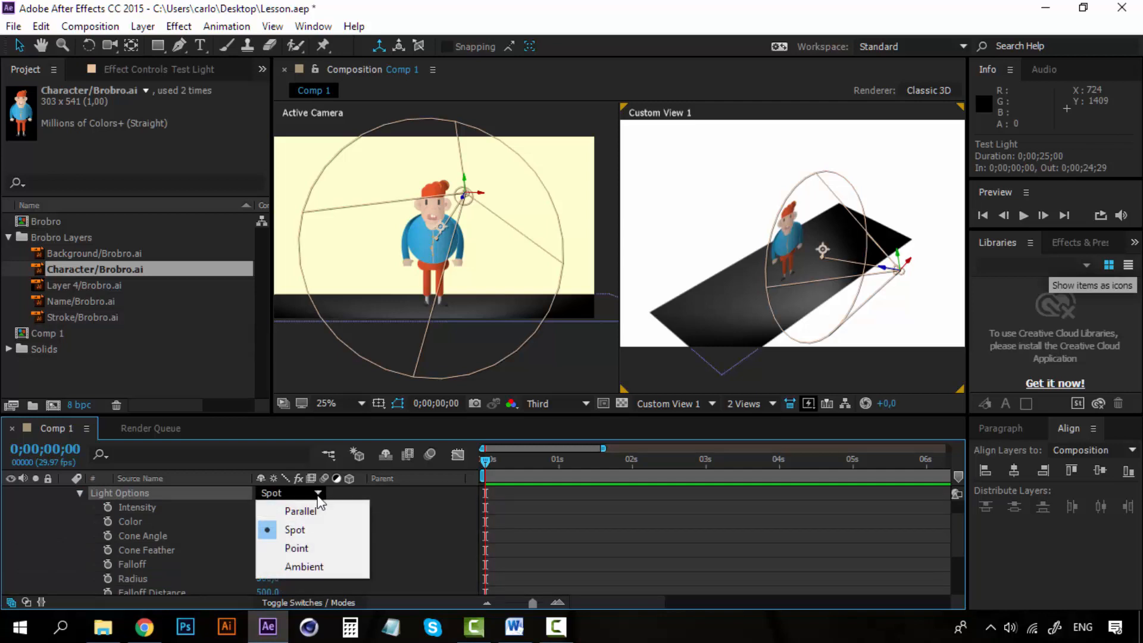
{"action": "left_click", "coordinate": [312, 512]}
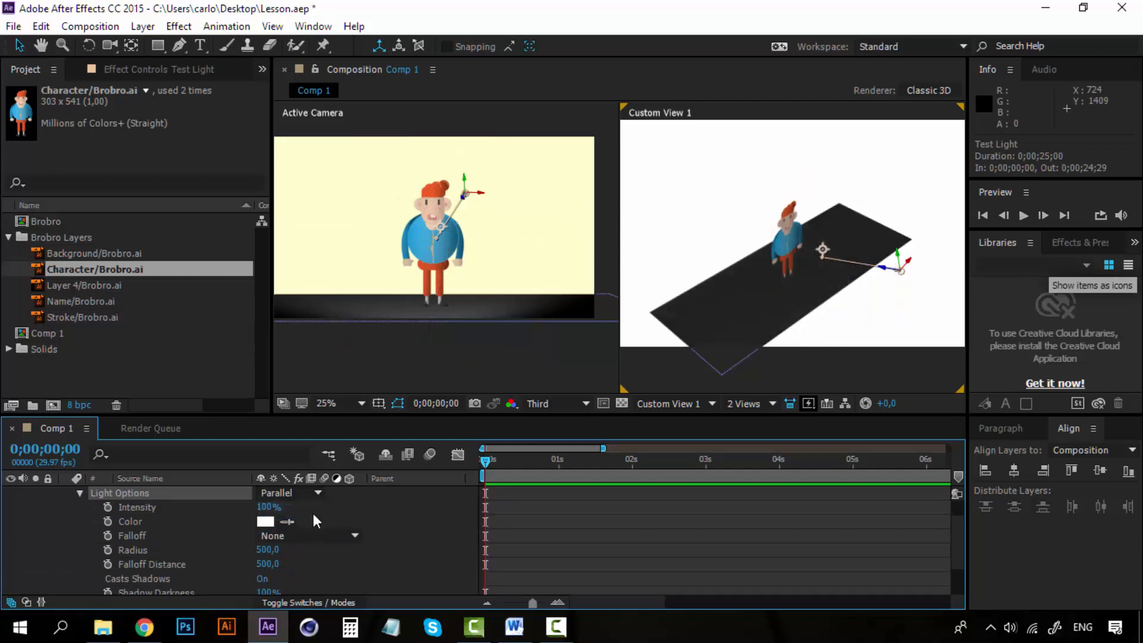
{"action": "left_click", "coordinate": [318, 493]}
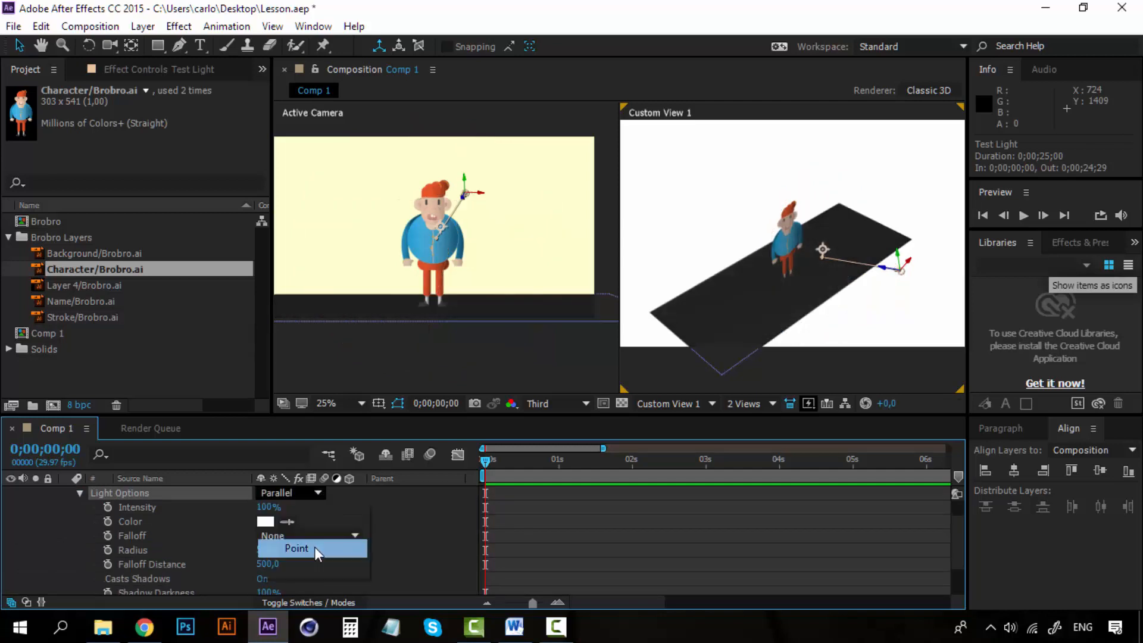
{"action": "left_click", "coordinate": [314, 547]}
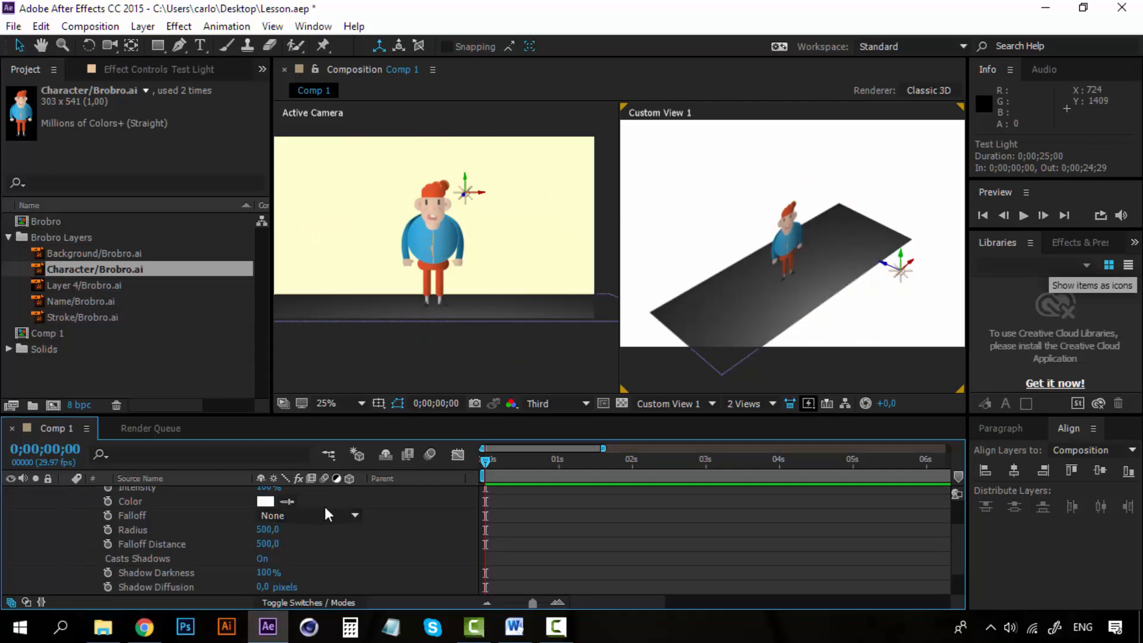
- Try the Ambient type for Test Light, and set the type back to Spot
{"action": "scroll", "coordinate": [282, 539], "scroll_direction": "up", "scroll_amount": 1}
{"action": "left_click", "coordinate": [308, 513]}
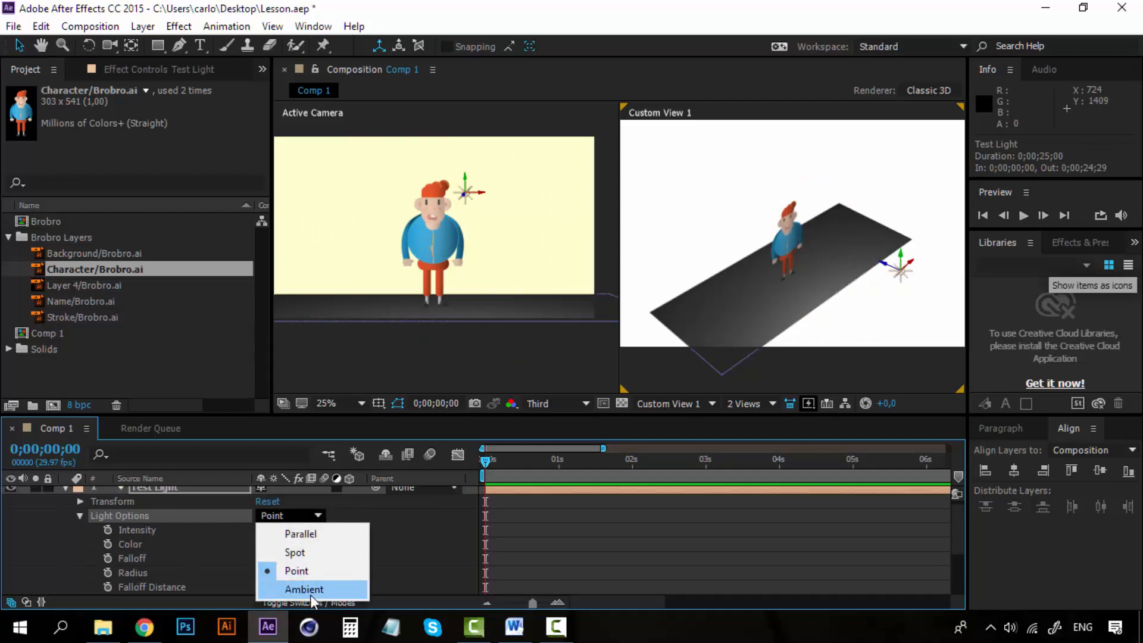
{"action": "left_click", "coordinate": [312, 593]}
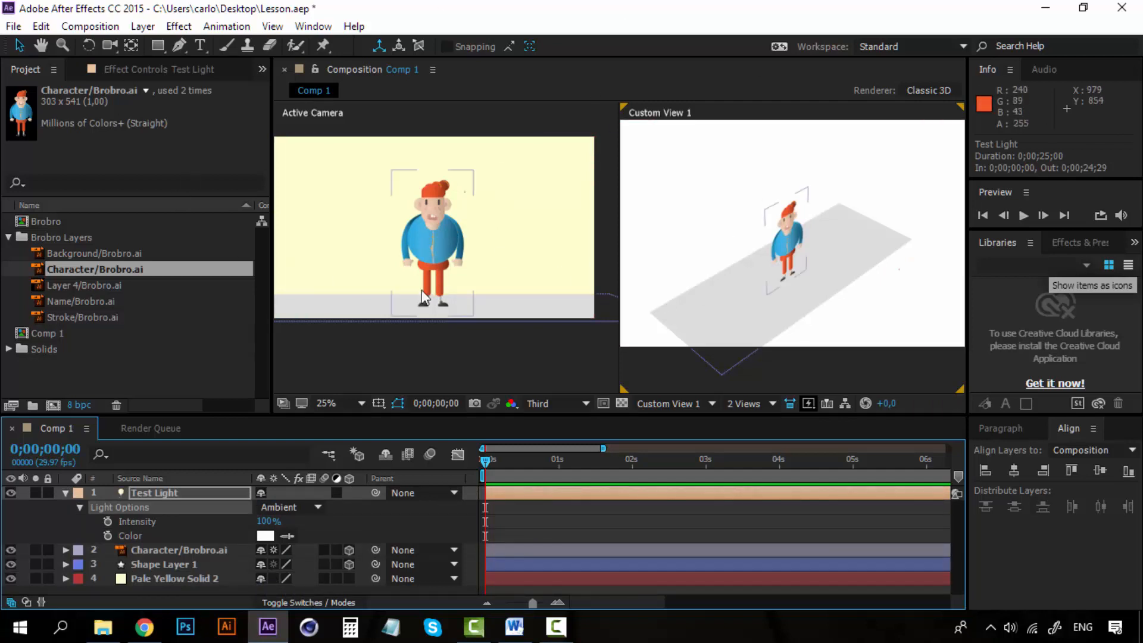
{"action": "left_click", "coordinate": [295, 507]}
{"action": "left_click", "coordinate": [301, 542]}
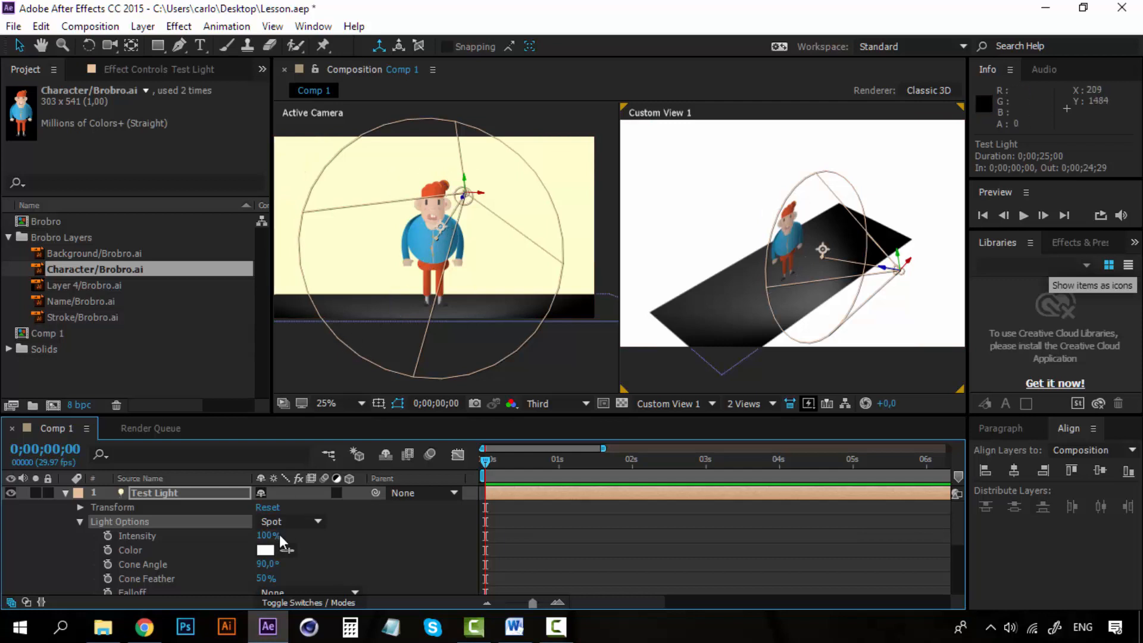
- Try a 205% and a very dim intensity for Test Light, and settle on 99%
{"action": "left_click_drag", "start_coordinate": [266, 538], "coordinate": [351, 521]}
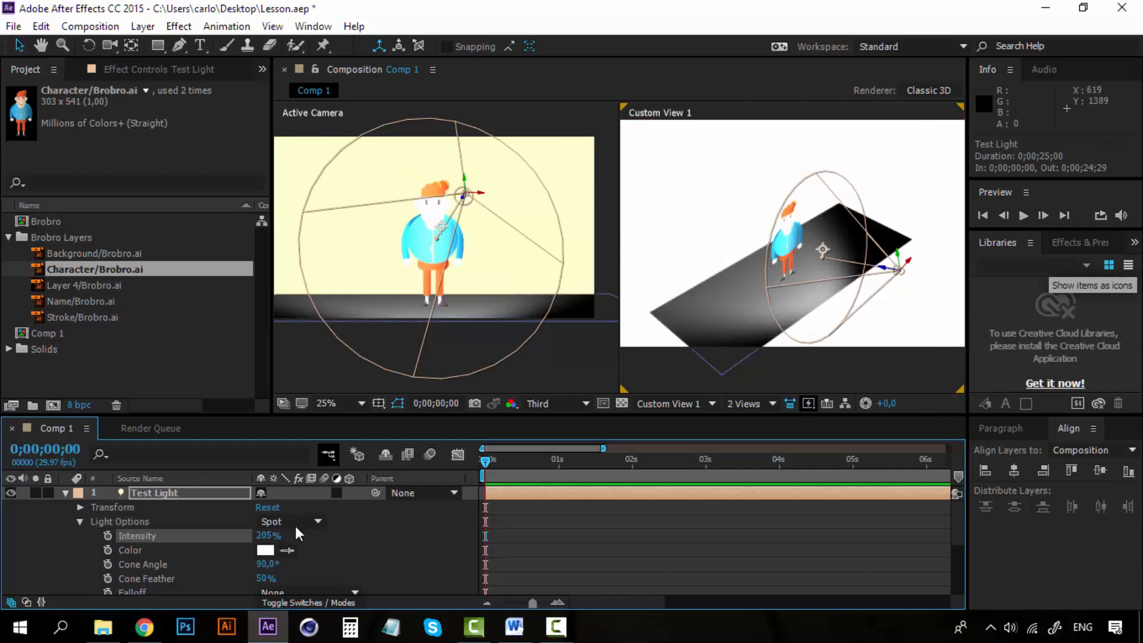
{"action": "left_click_drag", "start_coordinate": [275, 539], "coordinate": [133, 538]}
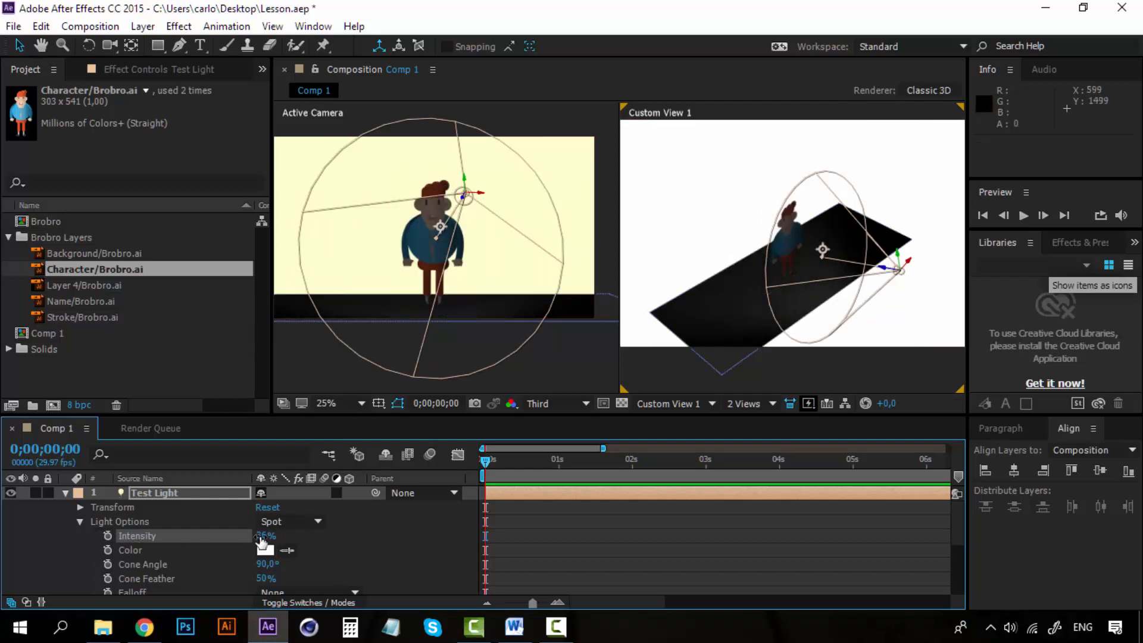
{"action": "left_click_drag", "start_coordinate": [275, 536], "coordinate": [312, 538]}
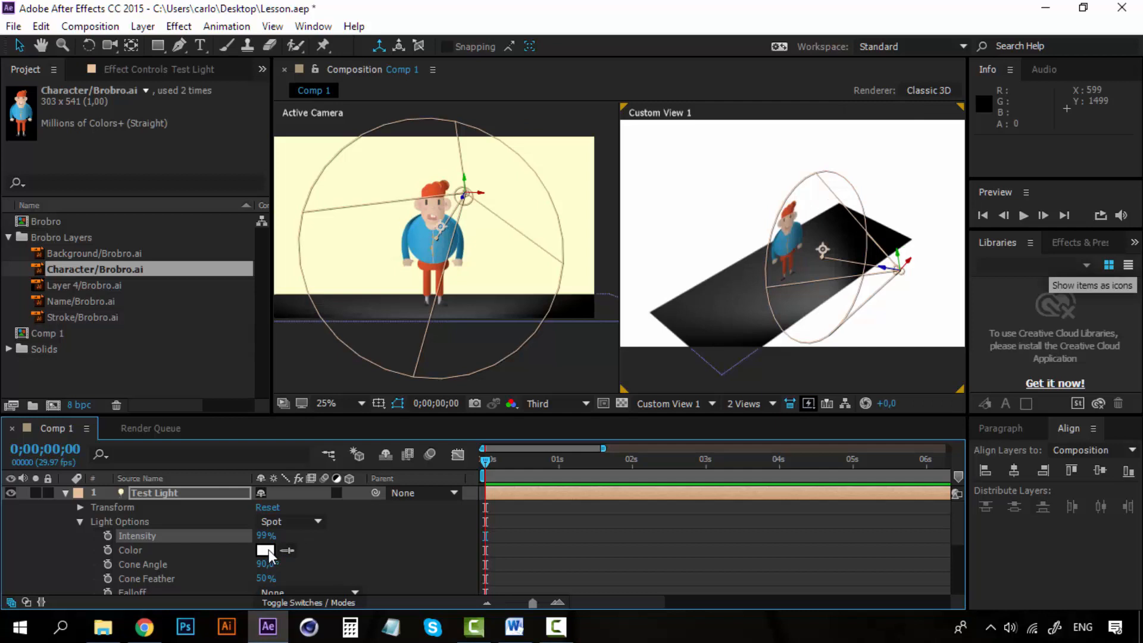
- Try bright yellow F0FF00 as Test Light's color, and set it back to white FFFFFF
{"action": "left_click", "coordinate": [269, 549]}
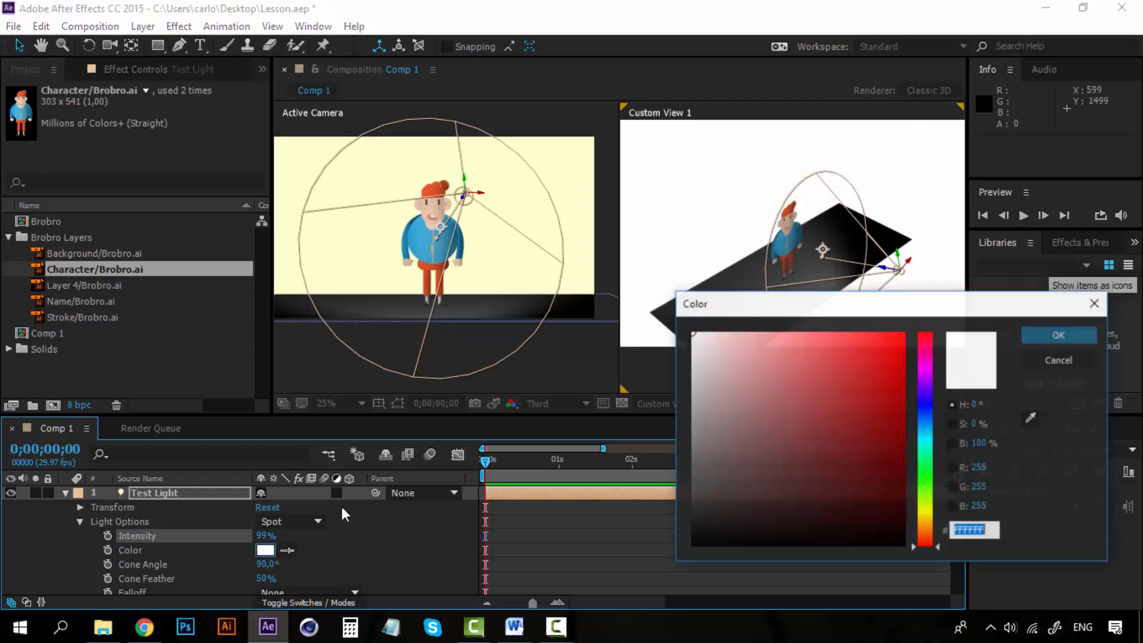
{"action": "left_click", "coordinate": [924, 508]}
{"action": "left_click_drag", "start_coordinate": [803, 413], "coordinate": [924, 296]}
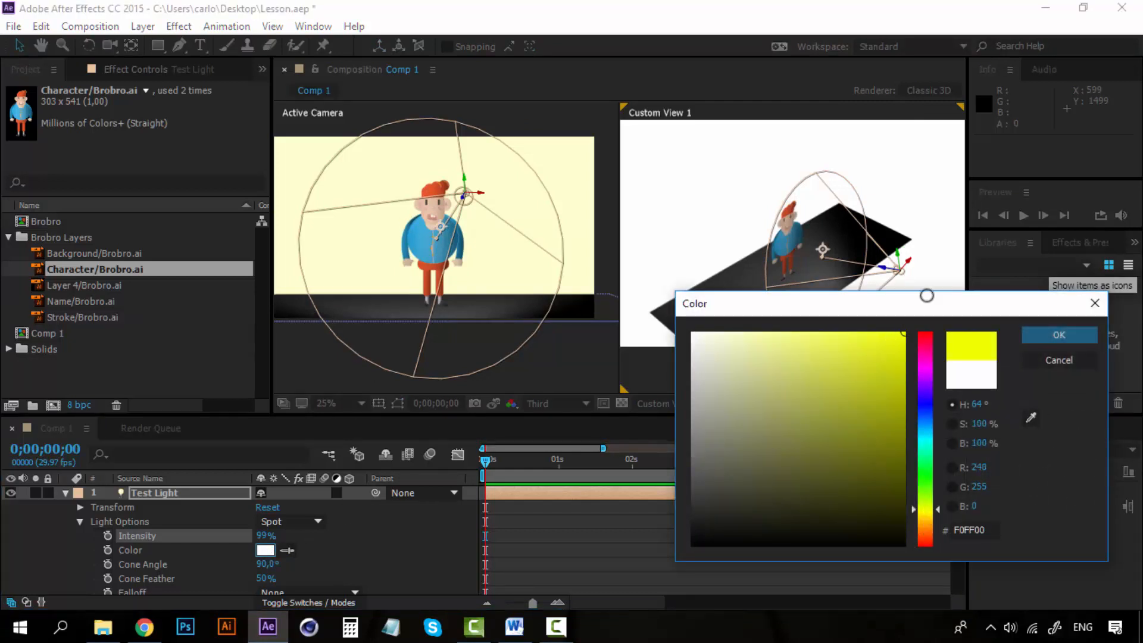
{"action": "left_click", "coordinate": [1063, 334]}
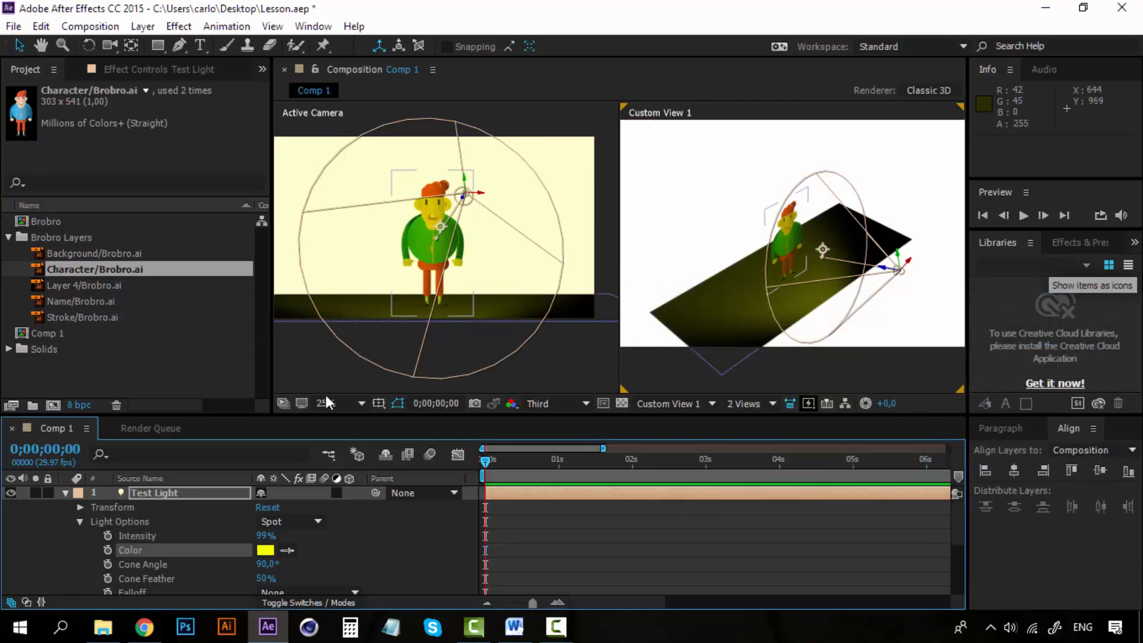
{"action": "left_click", "coordinate": [265, 549]}
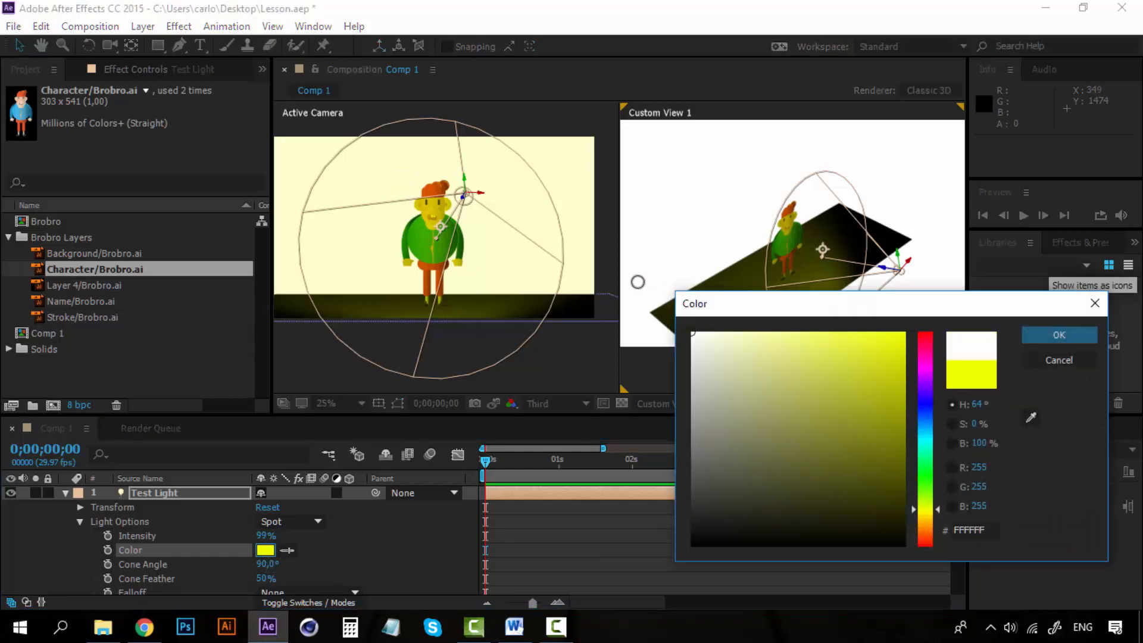
{"action": "left_click", "coordinate": [1082, 335]}
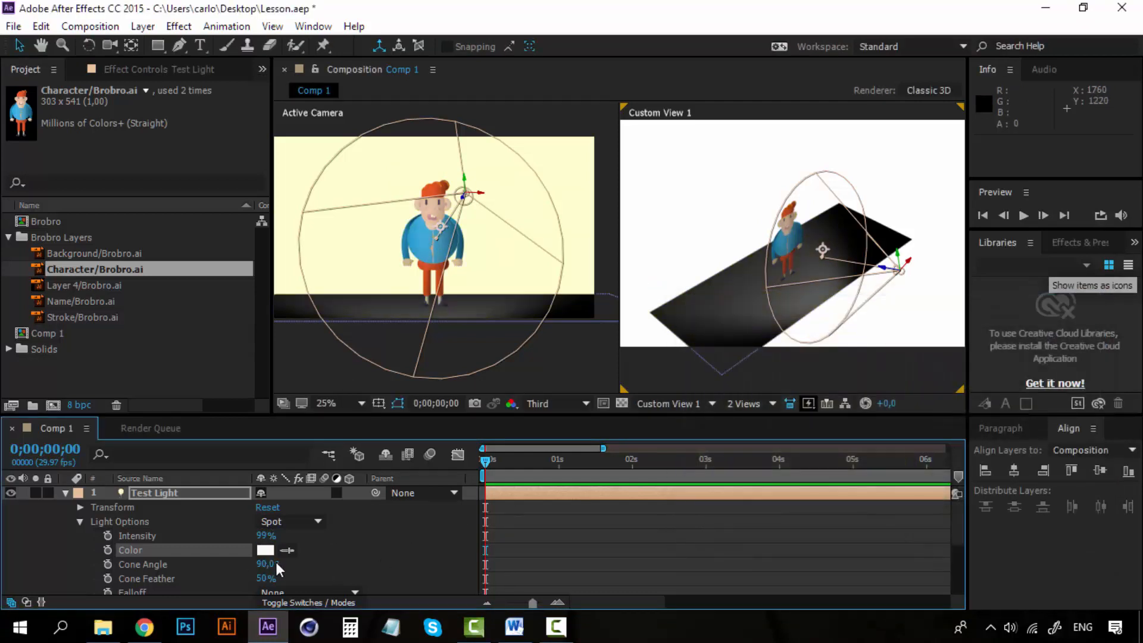
- Try cone angles of 72°, 127° and 45° for Test Light, and set the angle back to 90°
{"action": "left_click_drag", "start_coordinate": [266, 566], "coordinate": [242, 565]}
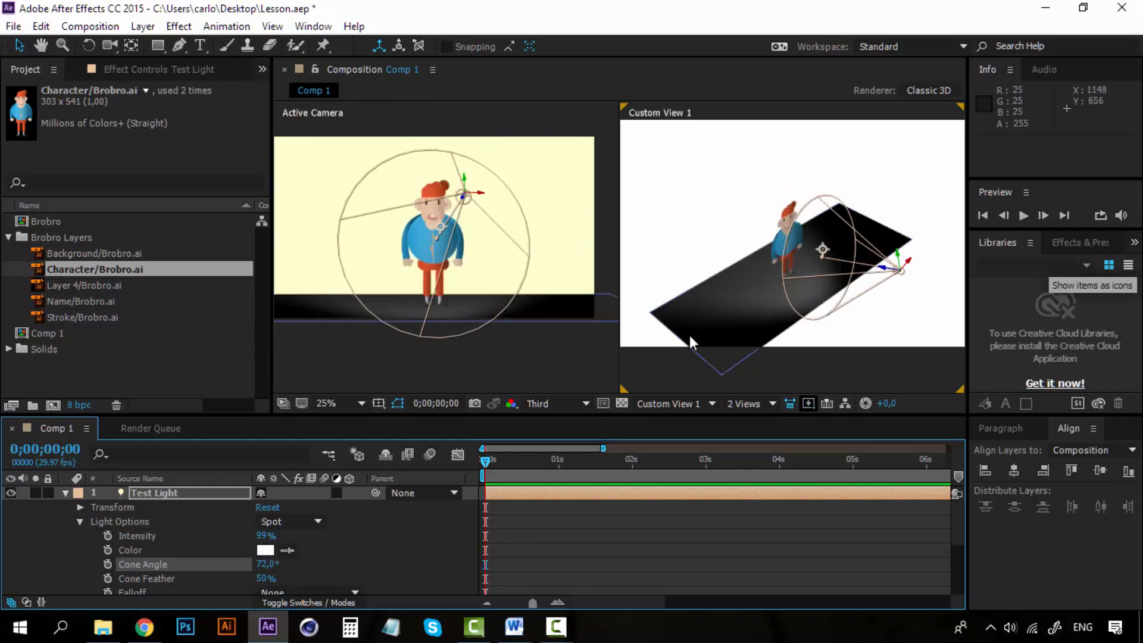
{"action": "left_click_drag", "start_coordinate": [272, 565], "coordinate": [316, 562]}
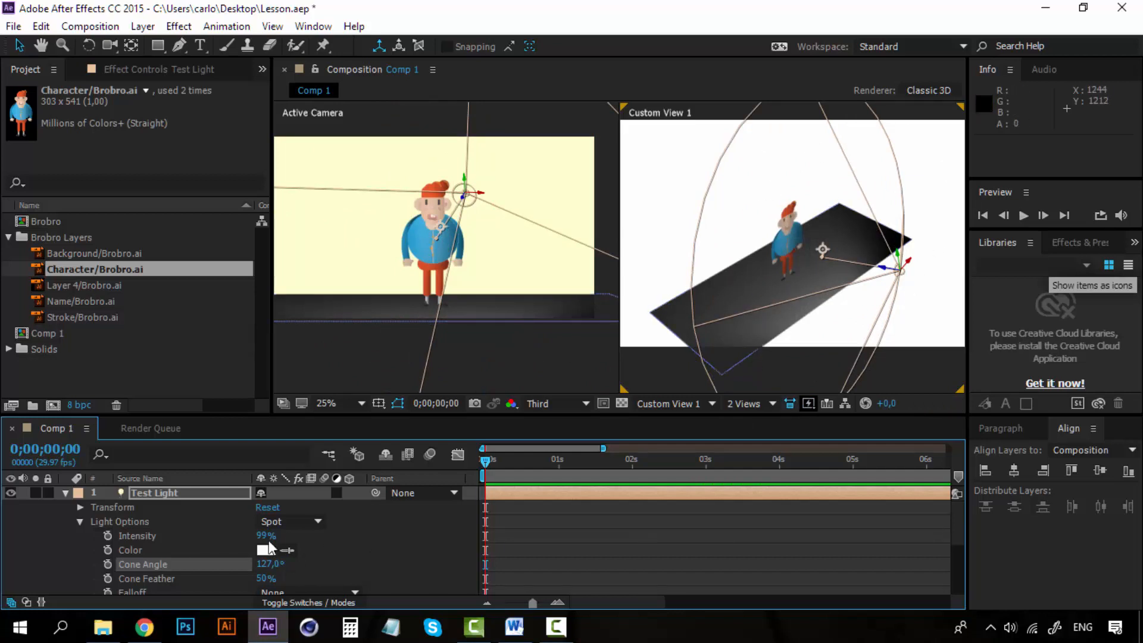
{"action": "left_click_drag", "start_coordinate": [266, 566], "coordinate": [200, 567]}
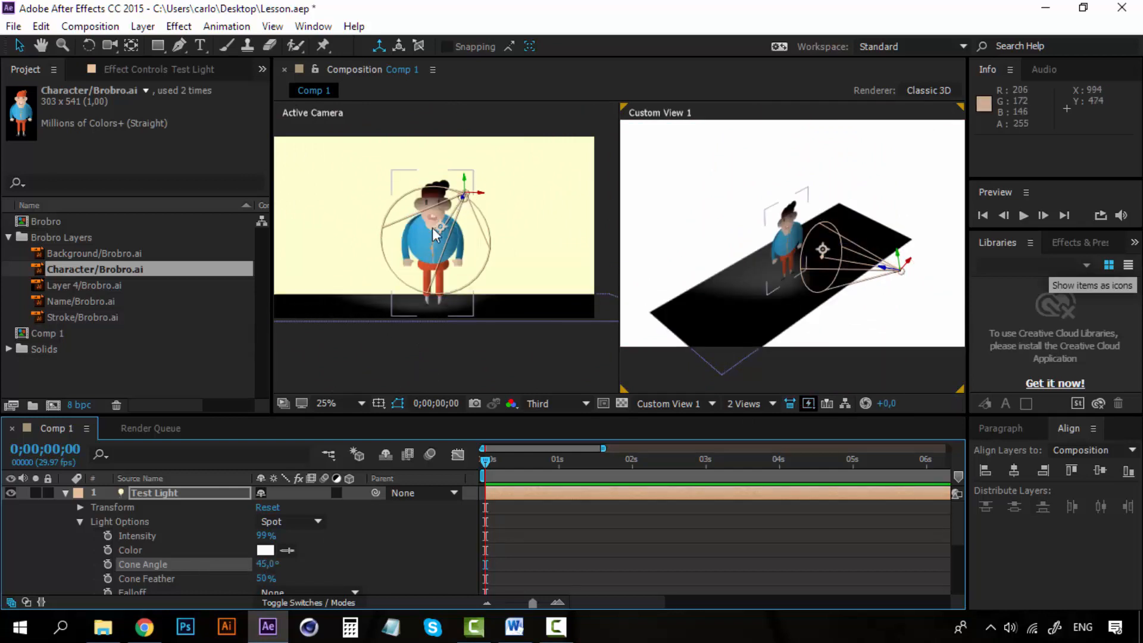
{"action": "left_click_drag", "start_coordinate": [265, 567], "coordinate": [300, 560]}
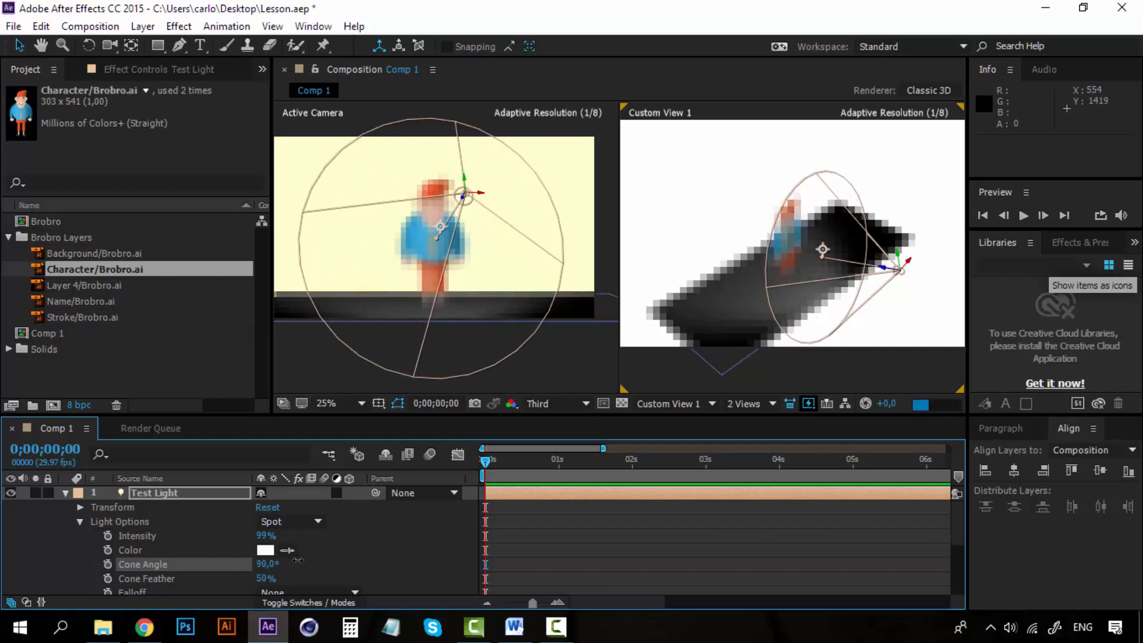
- Compare a Cone Feather of 100% and 0% for Test Light, and settle on 100%
{"action": "scroll", "coordinate": [326, 549], "scroll_direction": "down", "scroll_amount": 1}
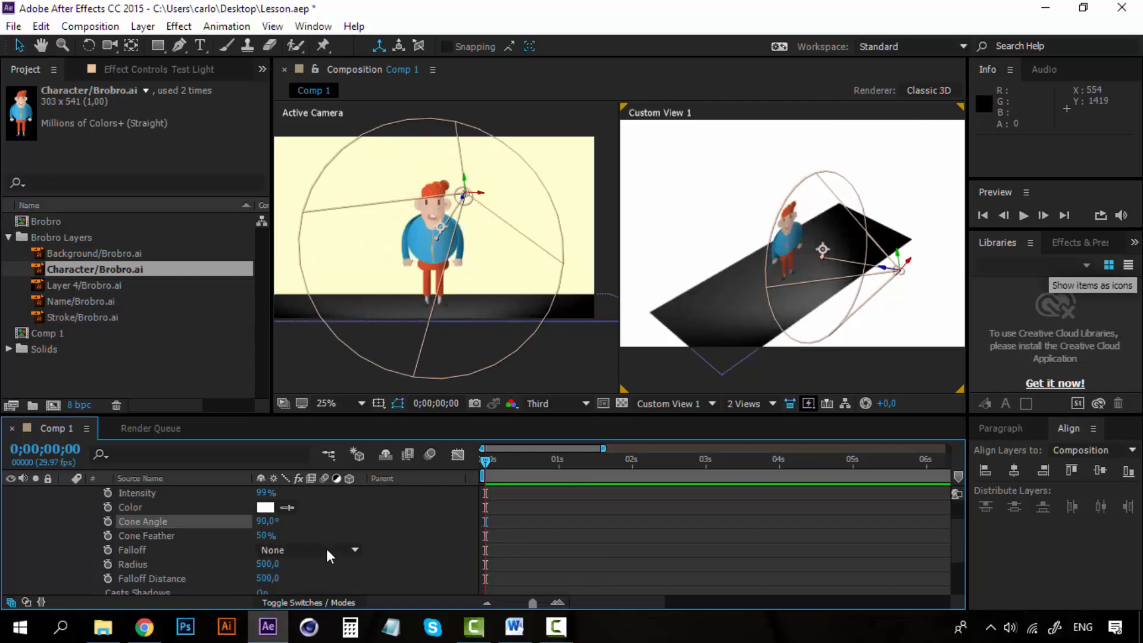
{"action": "left_click_drag", "start_coordinate": [267, 535], "coordinate": [324, 535]}
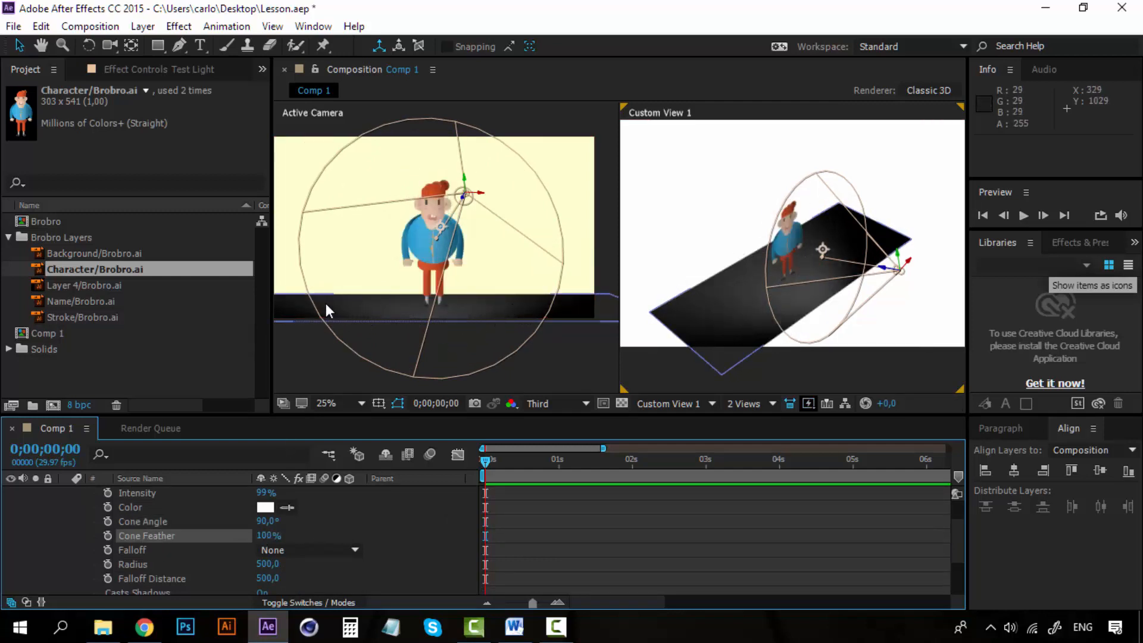
{"action": "left_click", "coordinate": [275, 535]}
{"action": "type", "text": "0"}
{"action": "key", "text": "Return"}
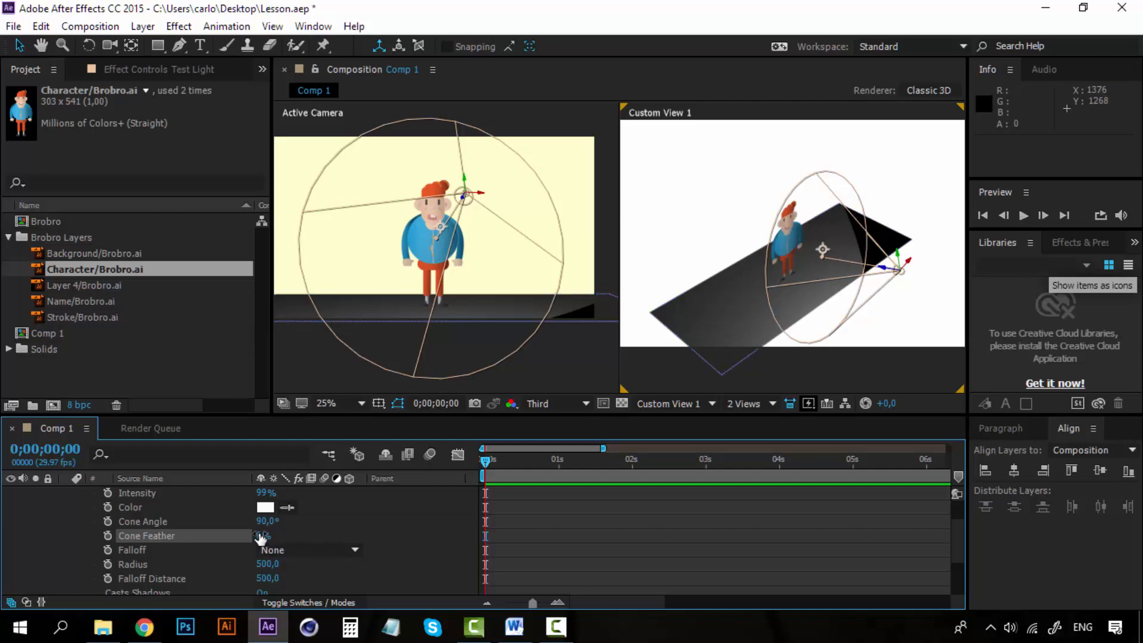
{"action": "left_click_drag", "start_coordinate": [260, 537], "coordinate": [322, 538]}
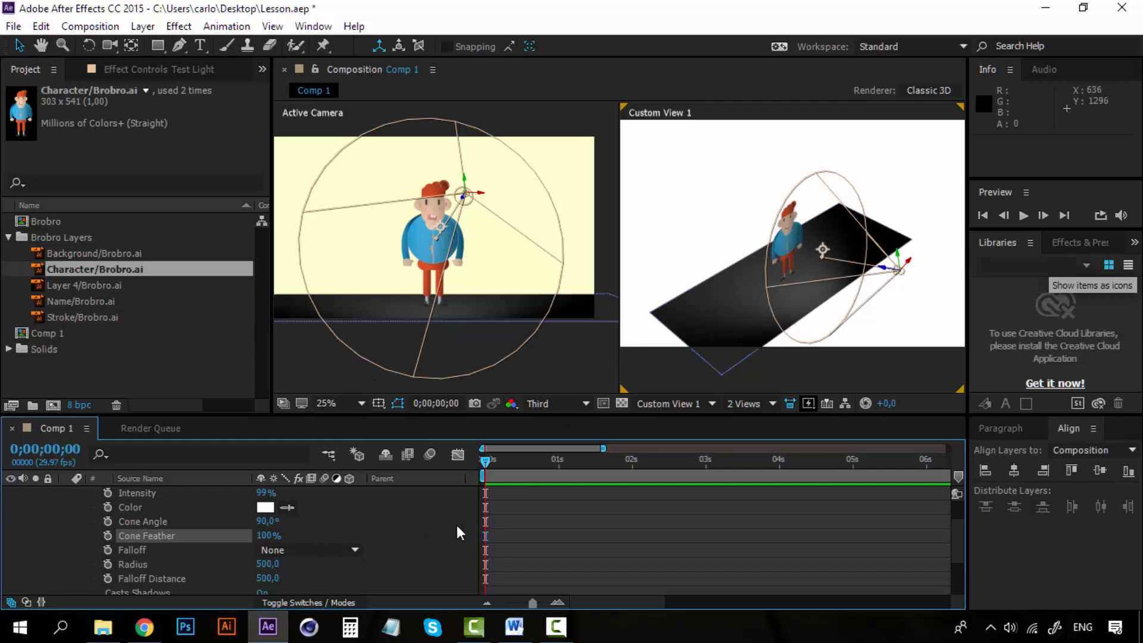
{"action": "scroll", "coordinate": [412, 541], "scroll_direction": "down", "scroll_amount": 1}
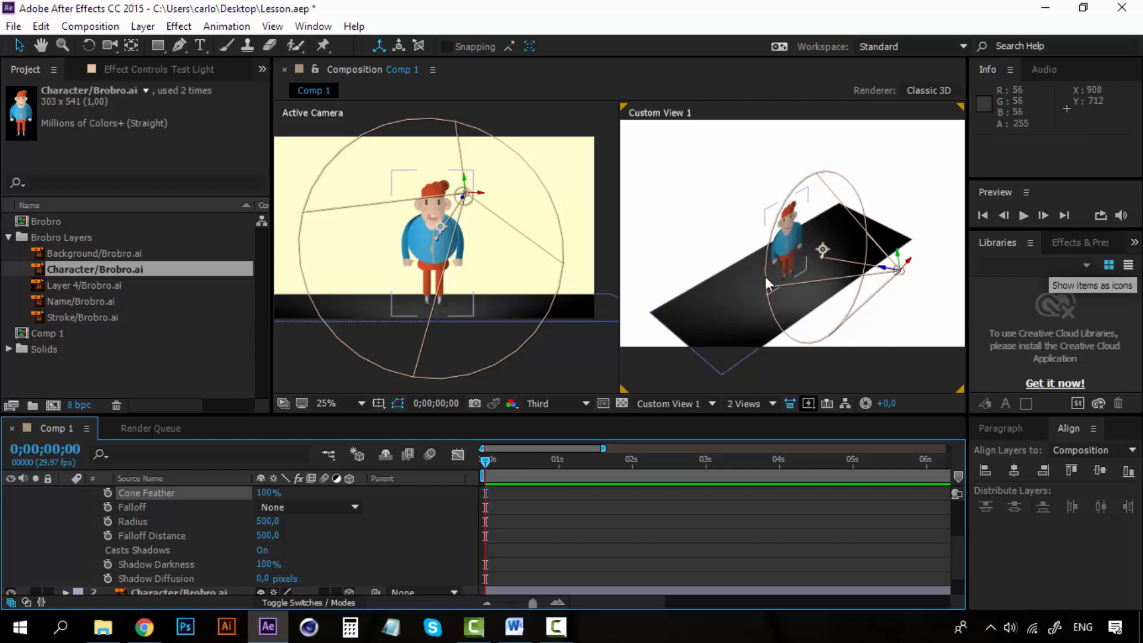
- Collapse Test Light and turn on Casts Shadows in the Material Options of the Character/Brobro.ai layer
{"action": "scroll", "coordinate": [126, 520], "scroll_direction": "up", "scroll_amount": 3}
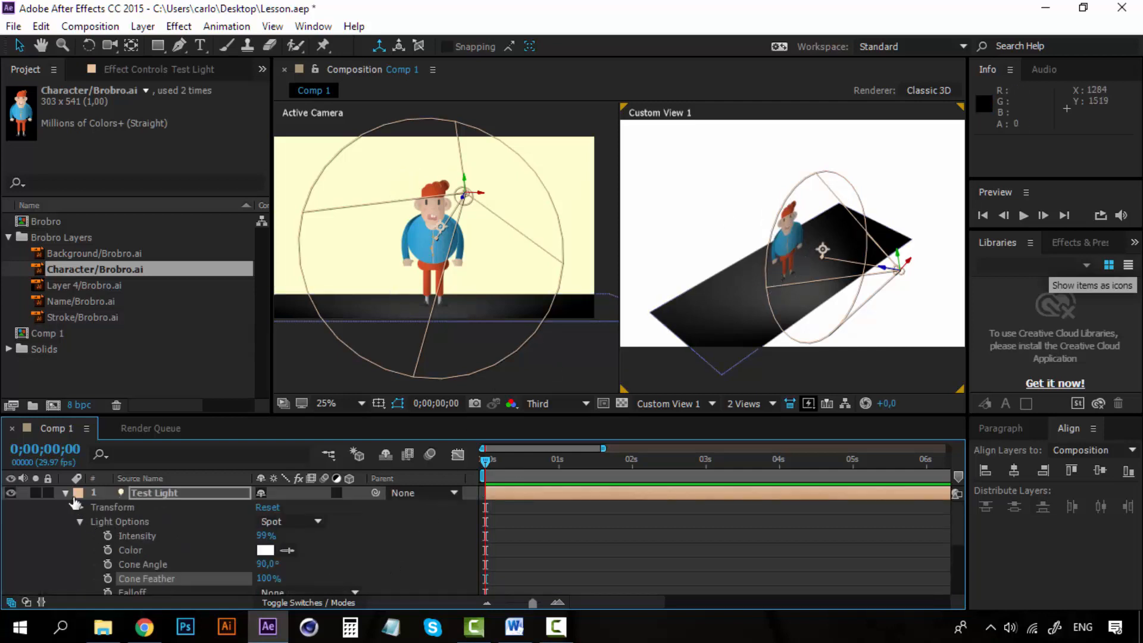
{"action": "left_click", "coordinate": [64, 493]}
{"action": "left_click", "coordinate": [155, 507]}
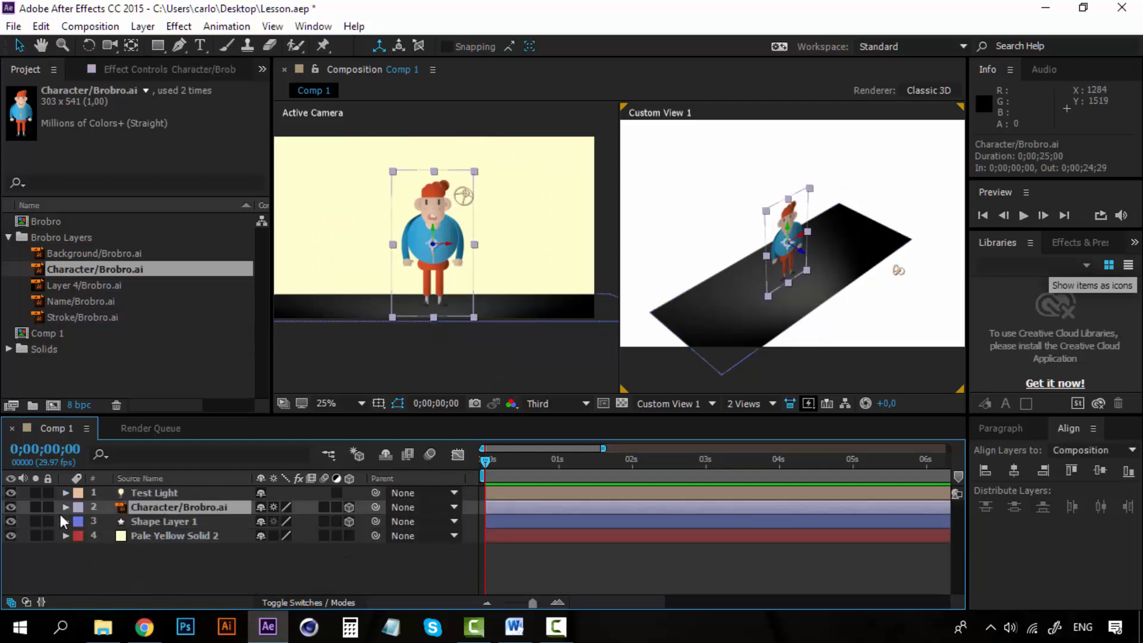
{"action": "left_click", "coordinate": [65, 507]}
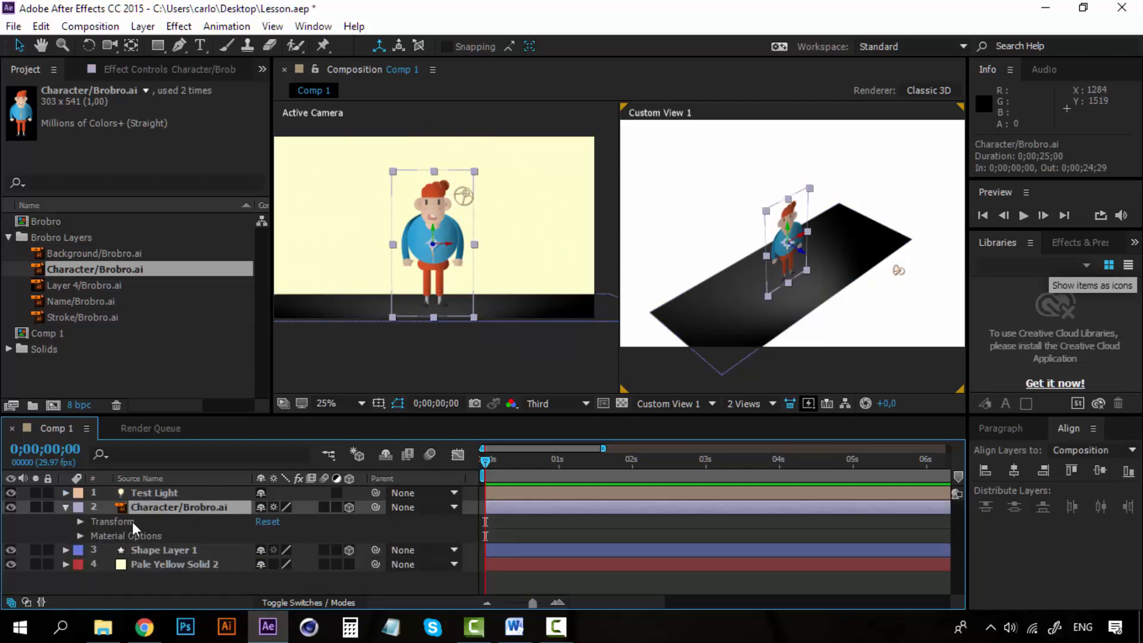
{"action": "left_click", "coordinate": [99, 522]}
{"action": "left_click", "coordinate": [124, 535]}
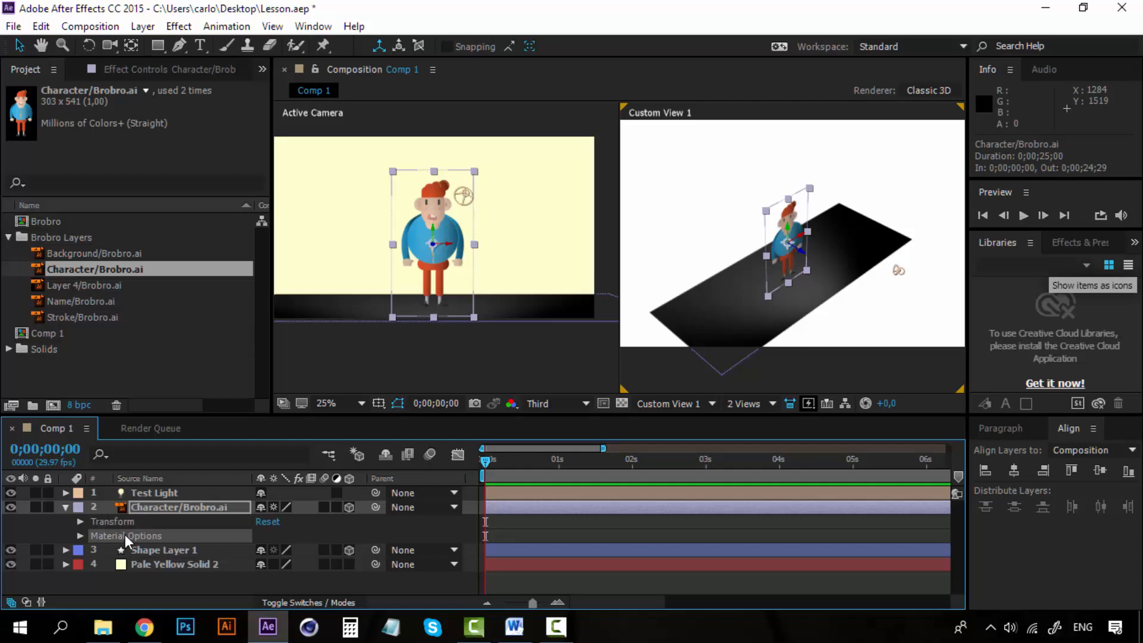
{"action": "left_click", "coordinate": [82, 536]}
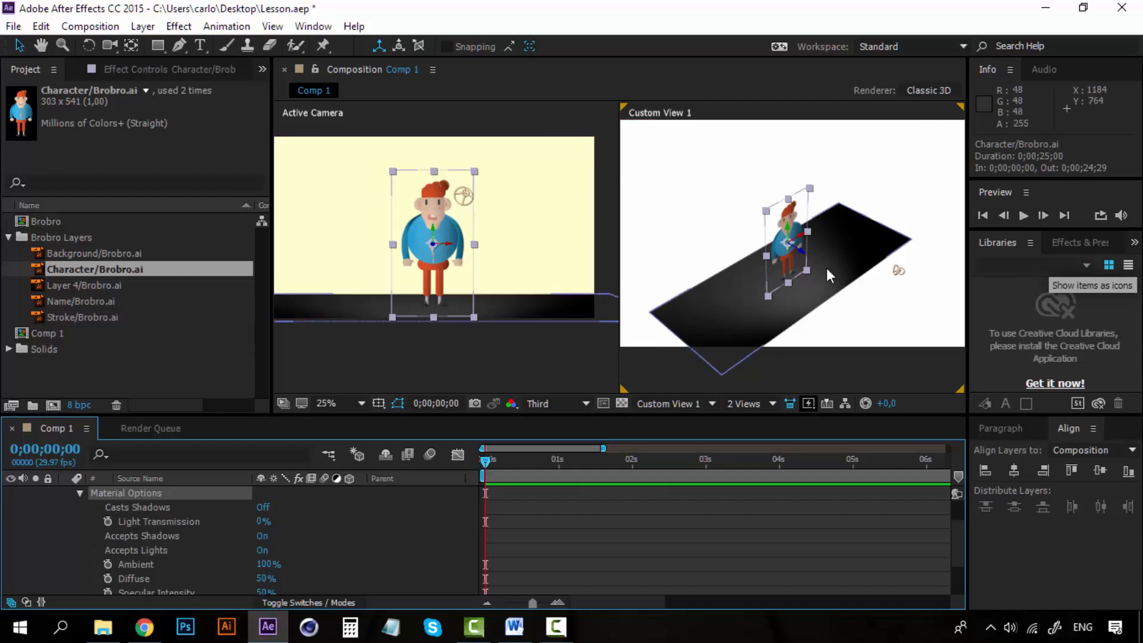
{"action": "left_click", "coordinate": [263, 509]}
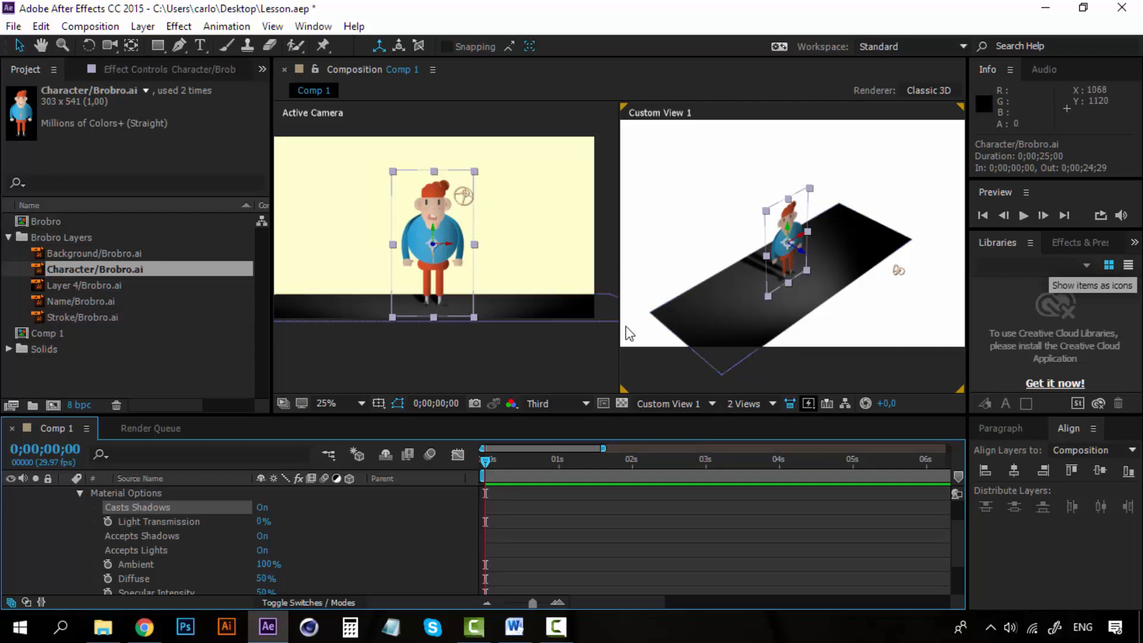
- Try the Only and Off settings of the character's Casts Shadows option, and set it back to On
{"action": "left_click", "coordinate": [261, 509]}
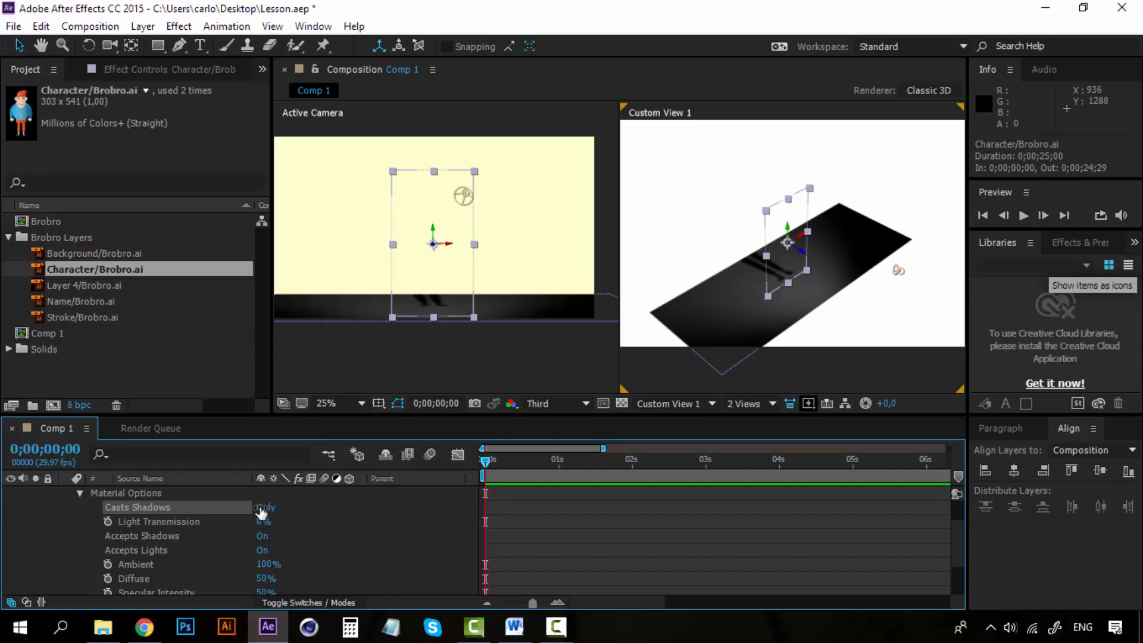
{"action": "left_click", "coordinate": [261, 508]}
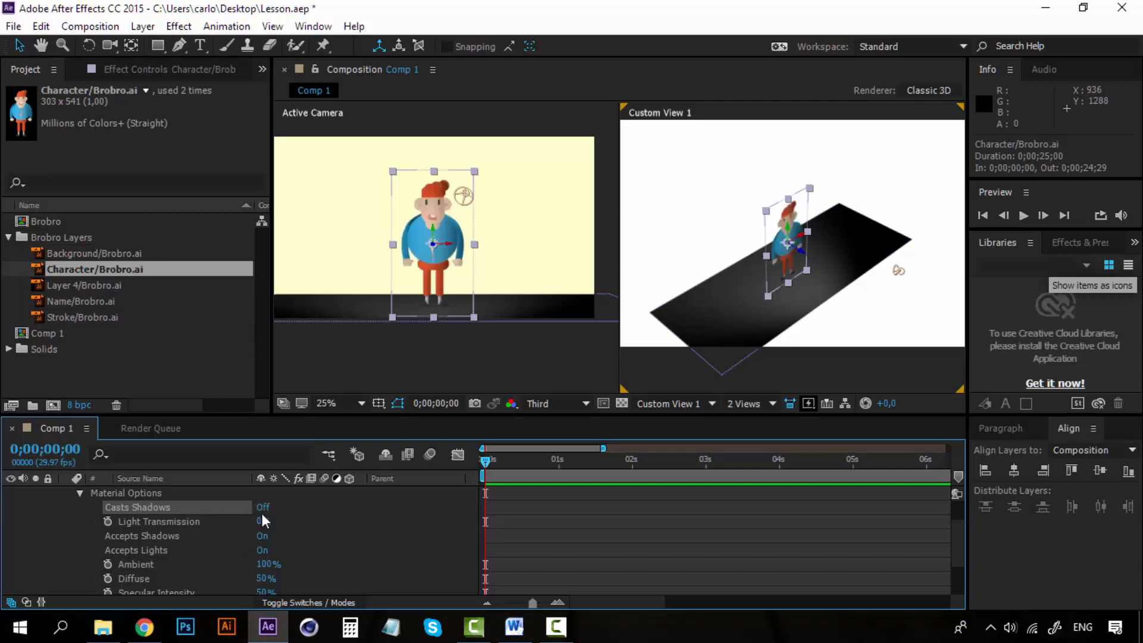
{"action": "left_click", "coordinate": [262, 507]}
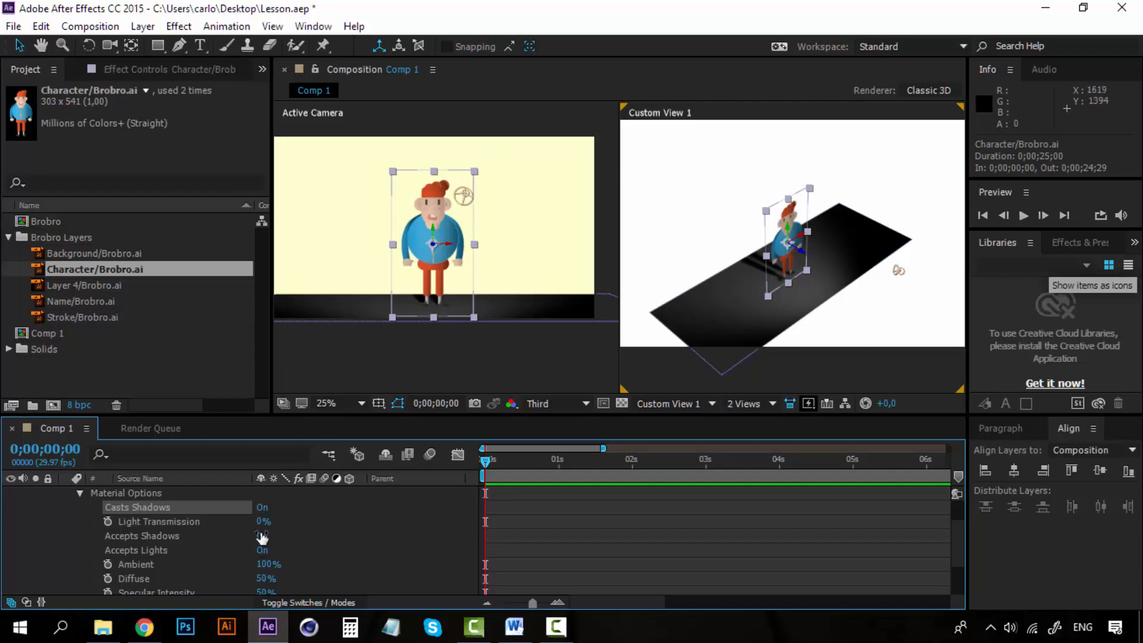
- Open the Material Options of the floor's Shape Layer 1, try Accepts Shadows Off, and set it back to On
{"action": "left_click", "coordinate": [80, 492]}
{"action": "left_click", "coordinate": [152, 550]}
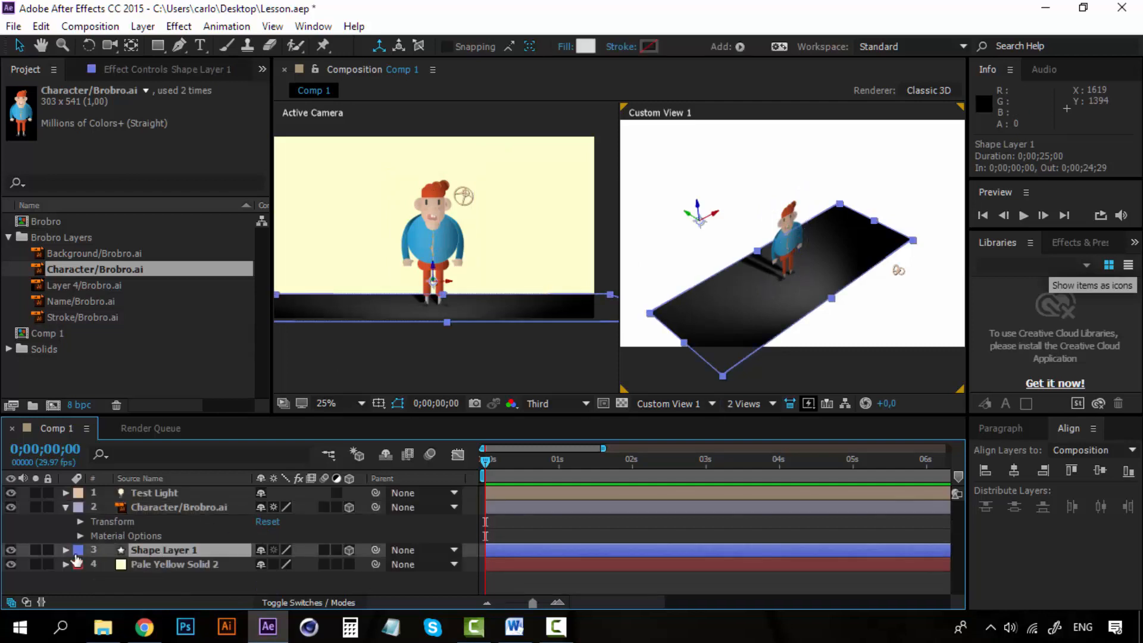
{"action": "left_click", "coordinate": [65, 550]}
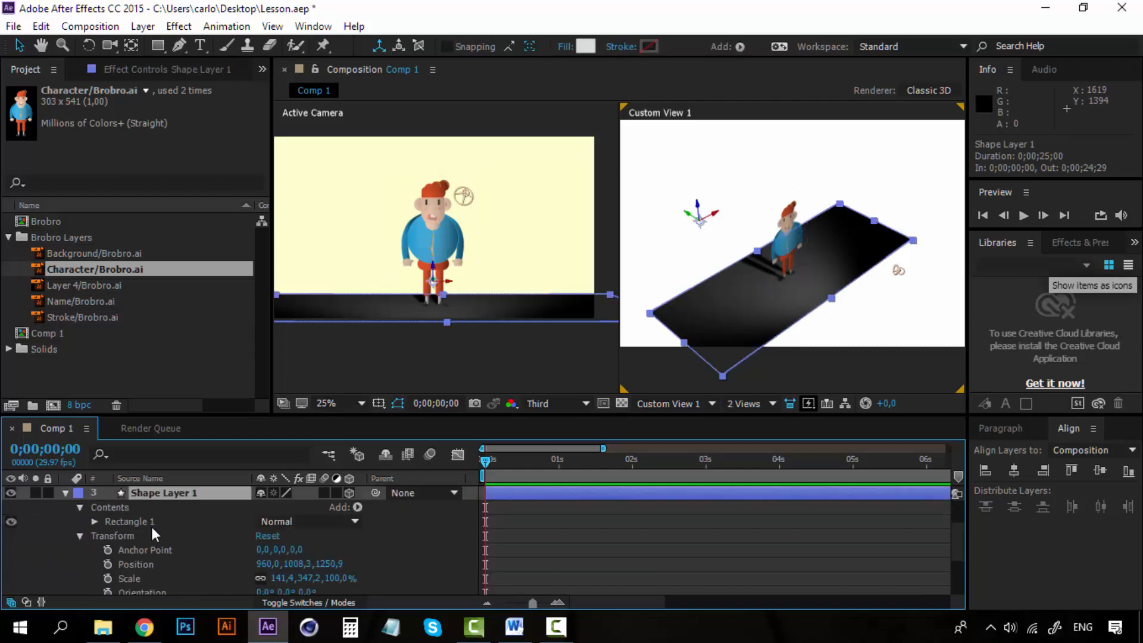
{"action": "left_click", "coordinate": [80, 535]}
{"action": "left_click", "coordinate": [80, 530]}
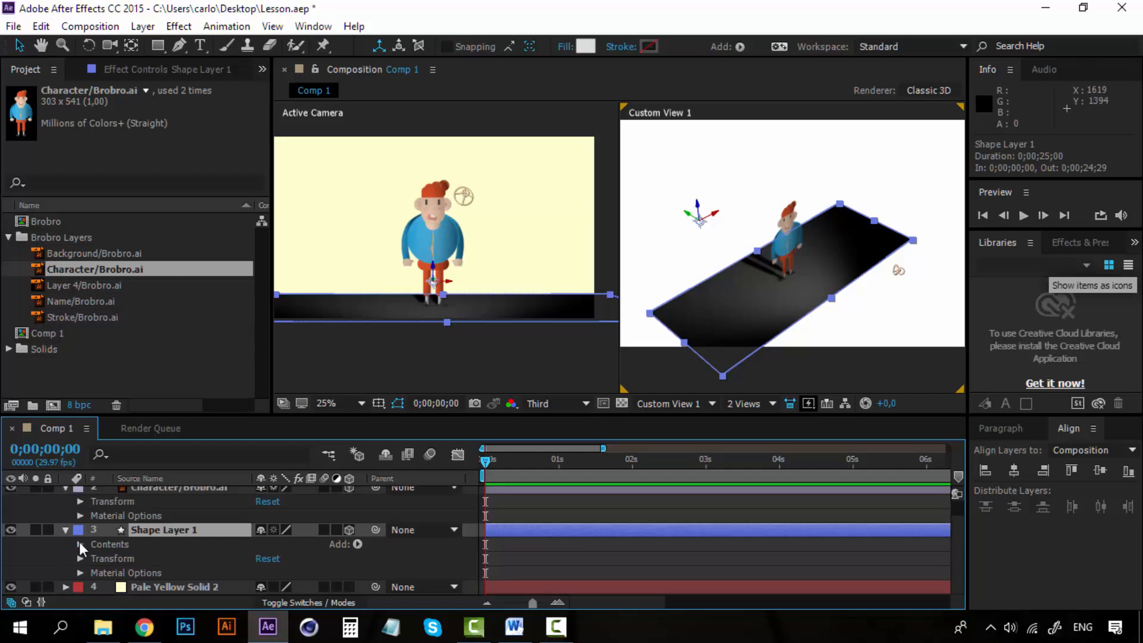
{"action": "left_click", "coordinate": [80, 572]}
{"action": "left_click", "coordinate": [163, 538]}
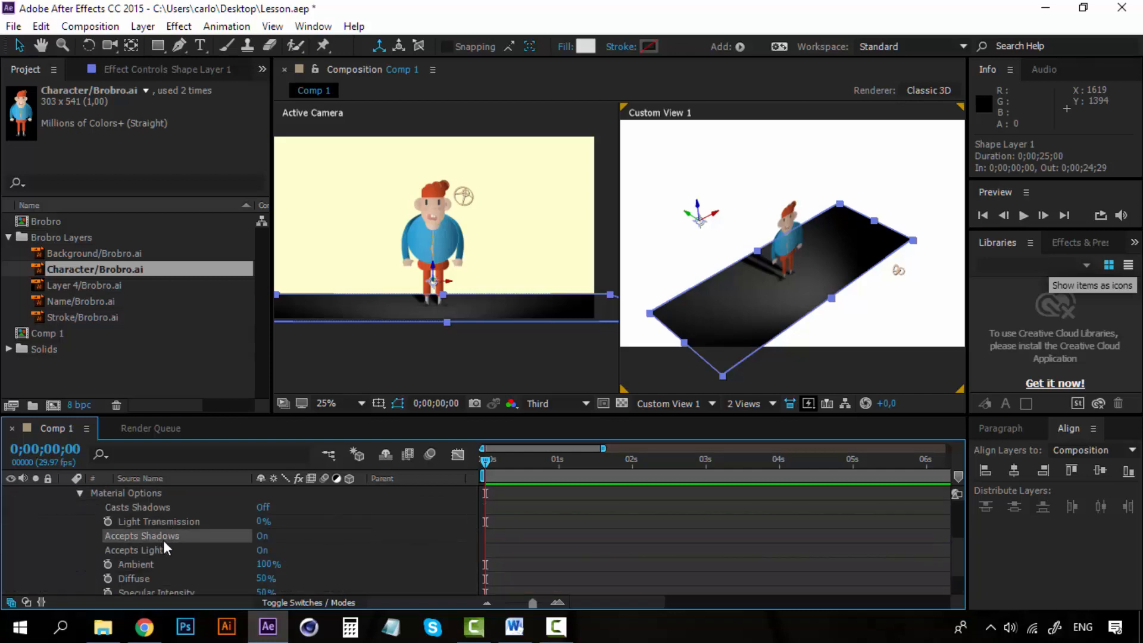
{"action": "left_click", "coordinate": [264, 537]}
{"action": "left_click", "coordinate": [264, 536]}
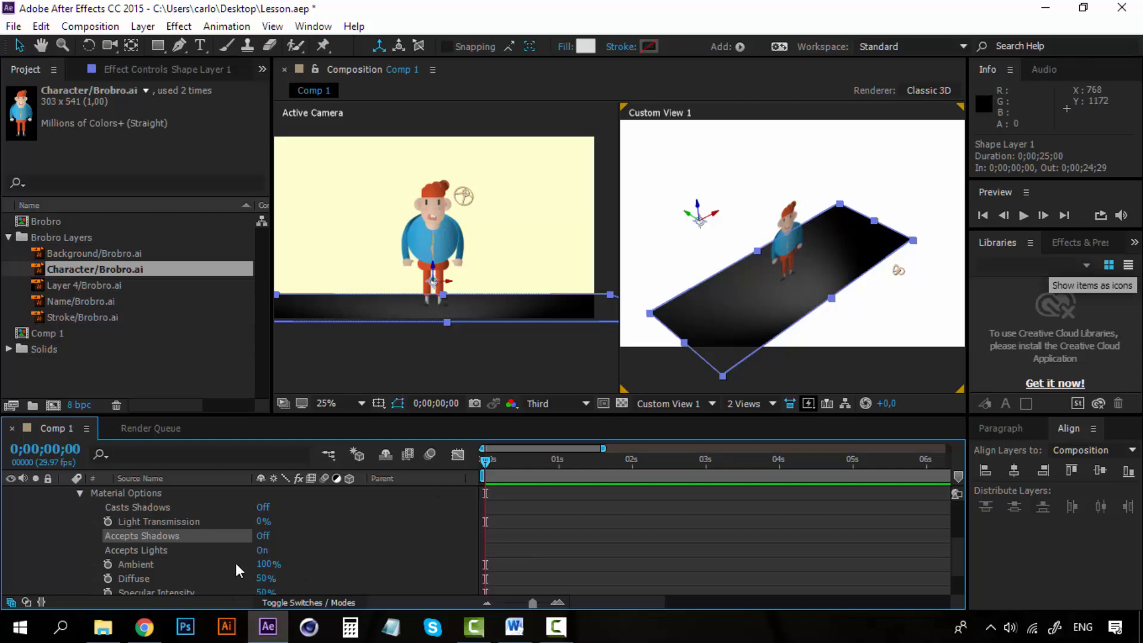
{"action": "left_click", "coordinate": [263, 535]}
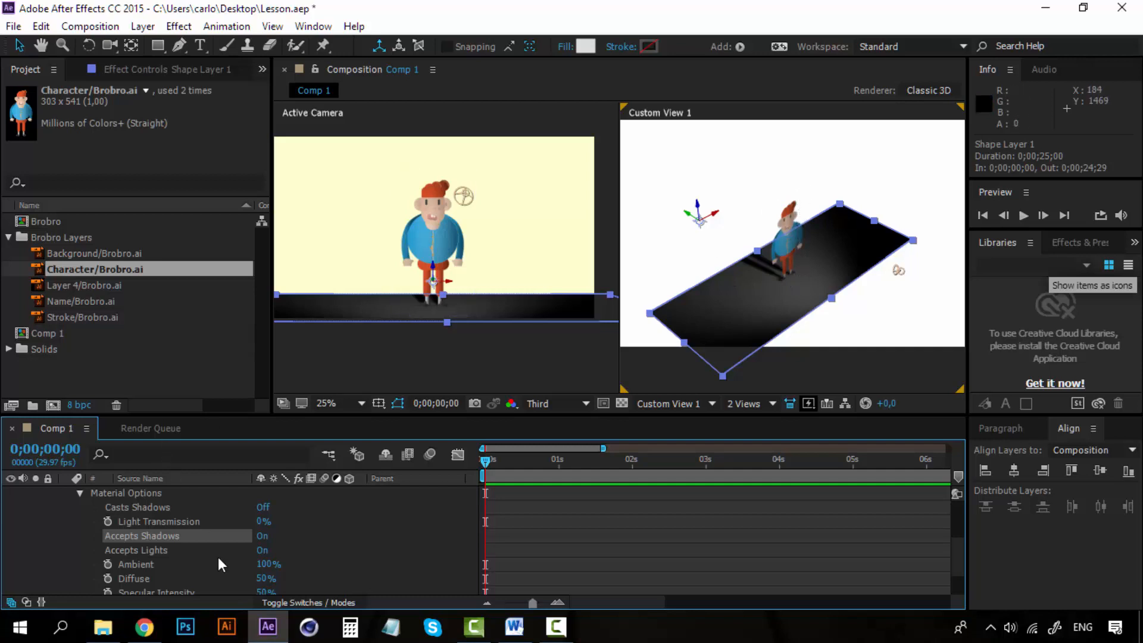
- Try Accepts Lights Off for the floor, set it back to On, and collapse the floor and character layers
{"action": "left_click", "coordinate": [261, 550]}
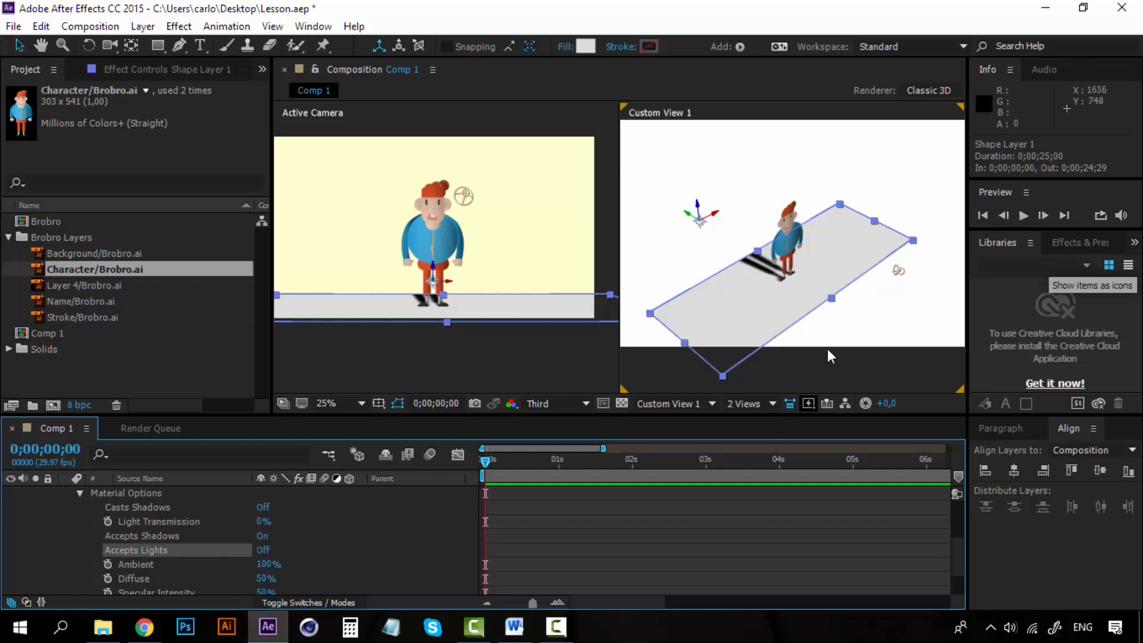
{"action": "left_click", "coordinate": [266, 550]}
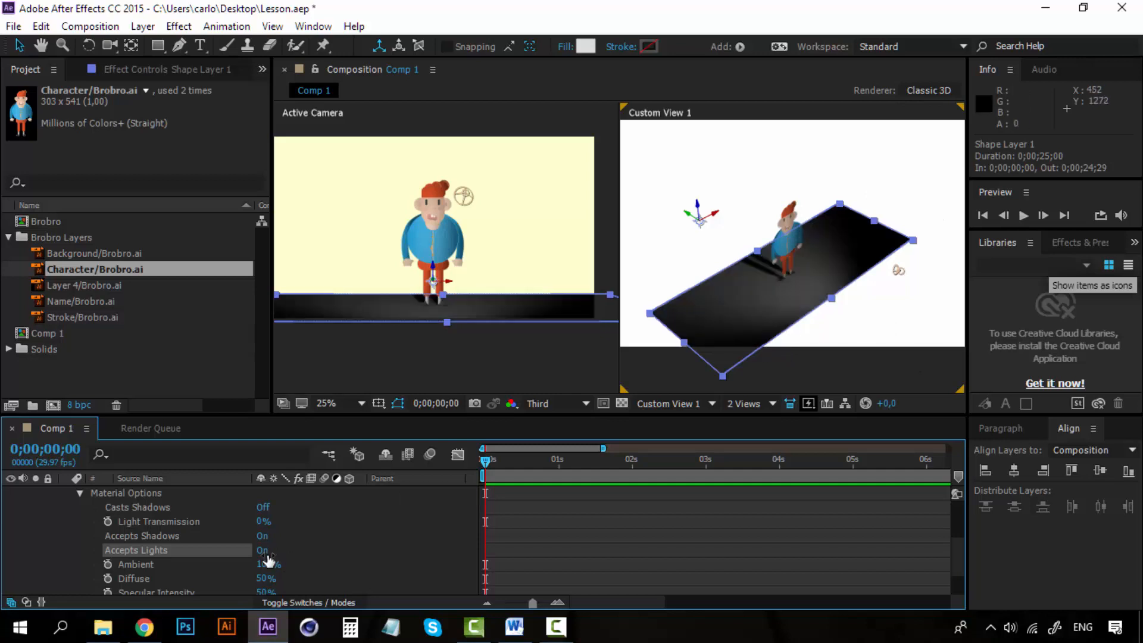
{"action": "left_click", "coordinate": [80, 494]}
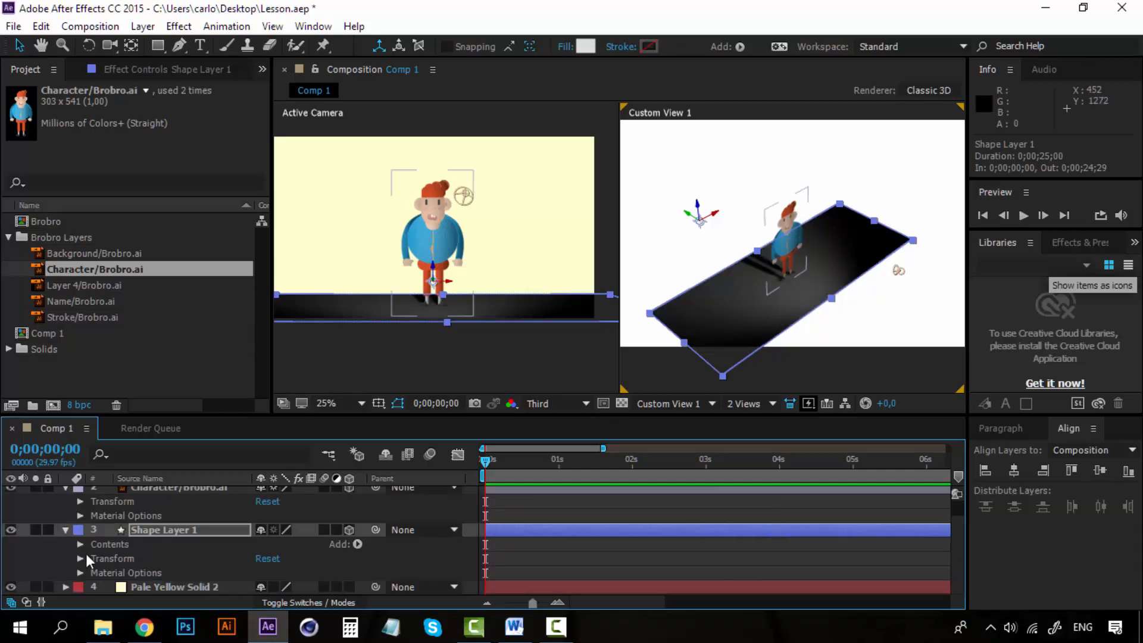
{"action": "scroll", "coordinate": [85, 553], "scroll_direction": "up", "scroll_amount": 1}
{"action": "left_click", "coordinate": [65, 506]}
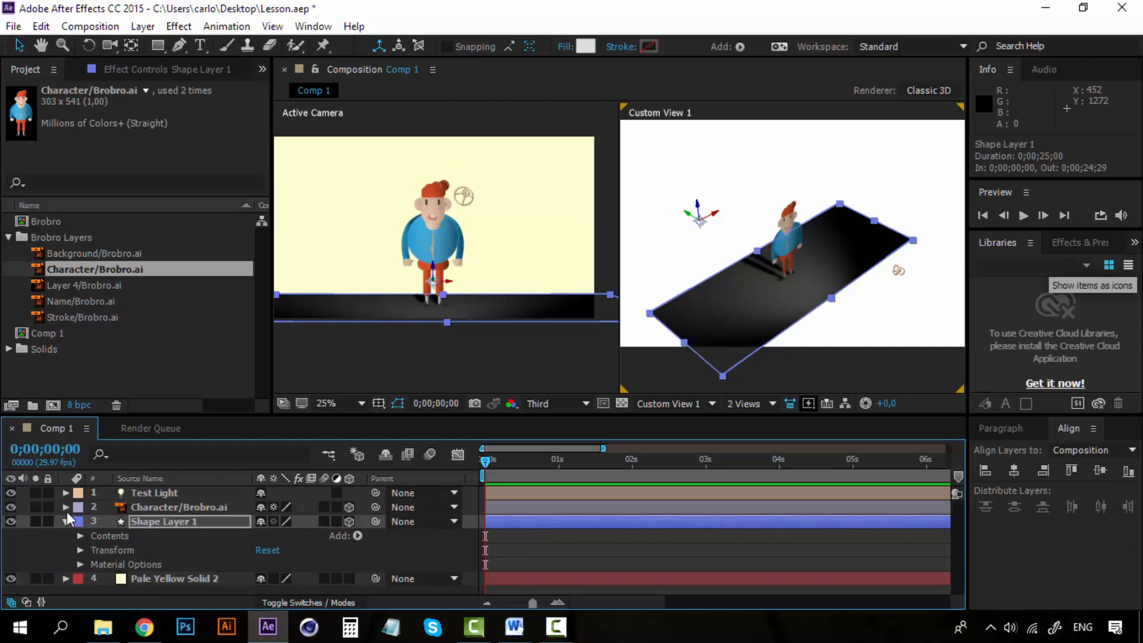
{"action": "left_click", "coordinate": [64, 520]}
- Open Test Light's Transform properties and start a Position keyframe at 0;00;00;00
{"action": "left_click", "coordinate": [155, 492]}
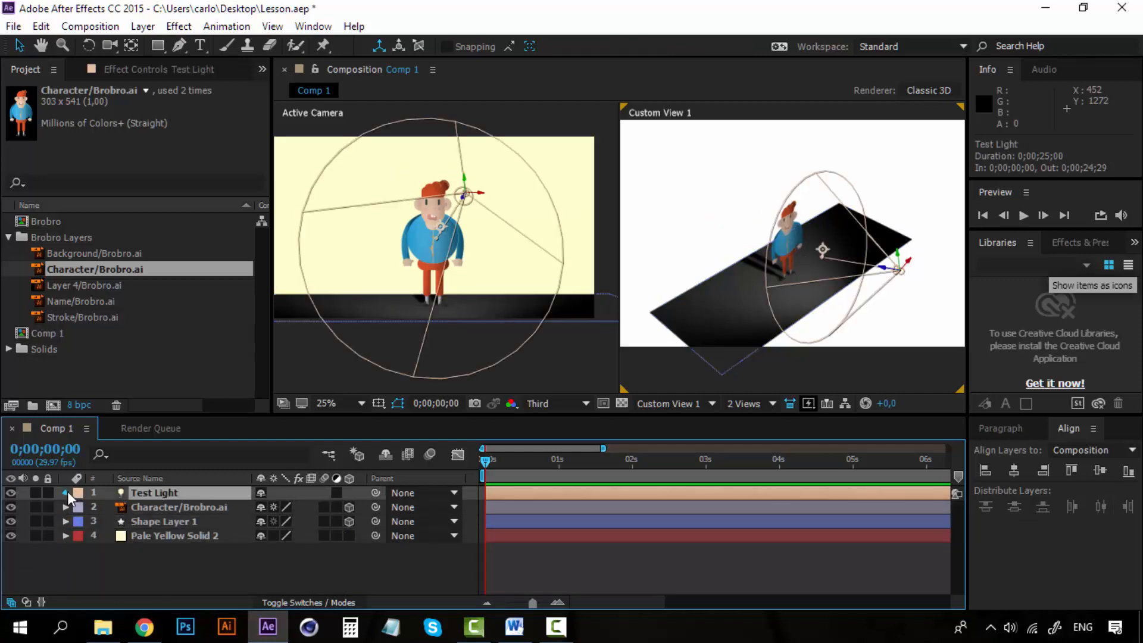
{"action": "left_click", "coordinate": [65, 492]}
{"action": "left_click", "coordinate": [148, 537]}
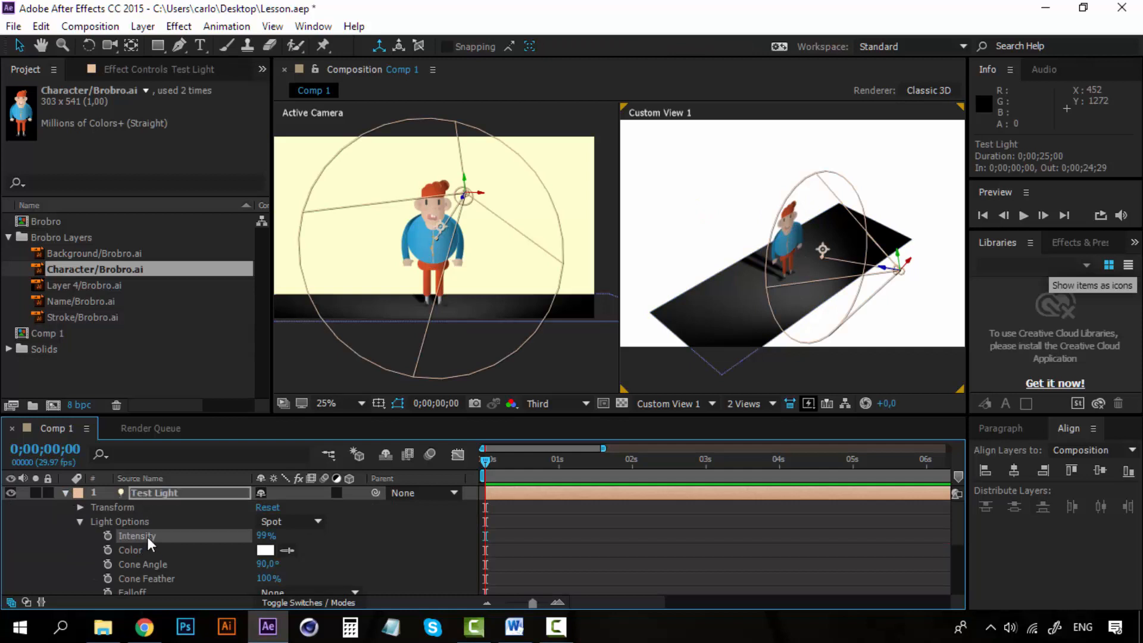
{"action": "scroll", "coordinate": [147, 560], "scroll_direction": "down", "scroll_amount": 1}
{"action": "scroll", "coordinate": [138, 554], "scroll_direction": "up", "scroll_amount": 1}
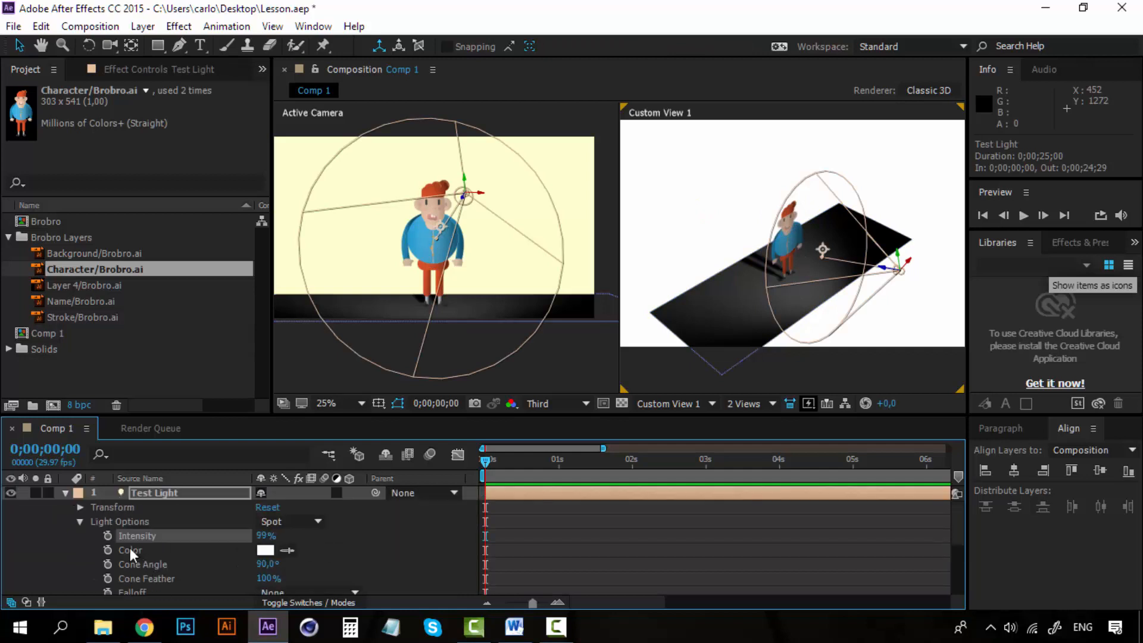
{"action": "left_click", "coordinate": [79, 521]}
{"action": "left_click", "coordinate": [80, 507]}
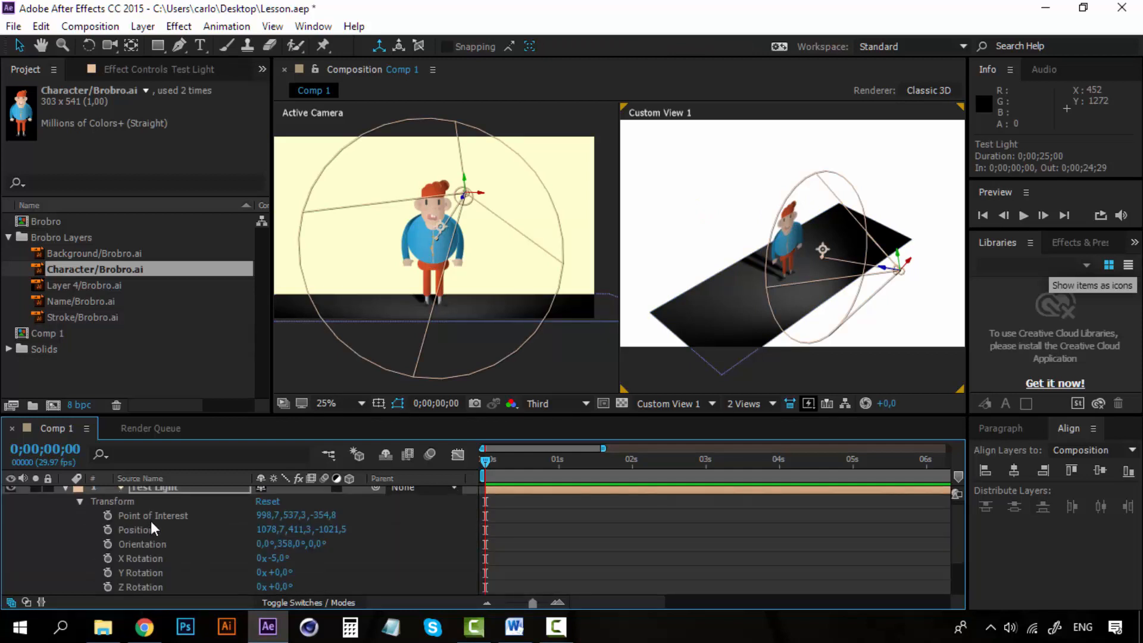
{"action": "left_click", "coordinate": [152, 530]}
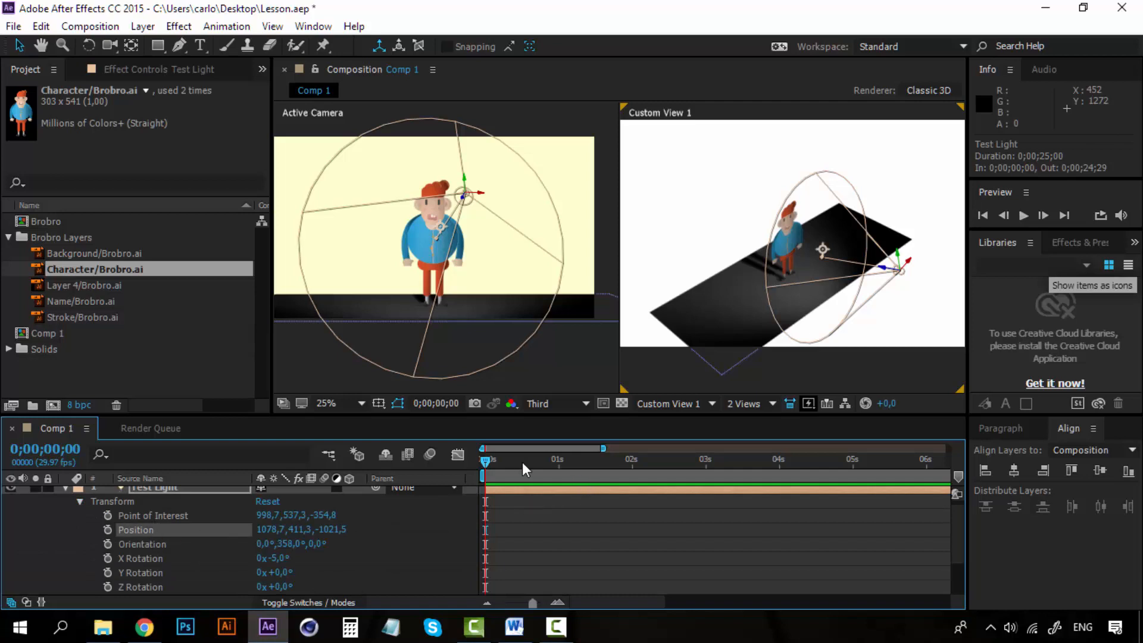
{"action": "left_click", "coordinate": [110, 528]}
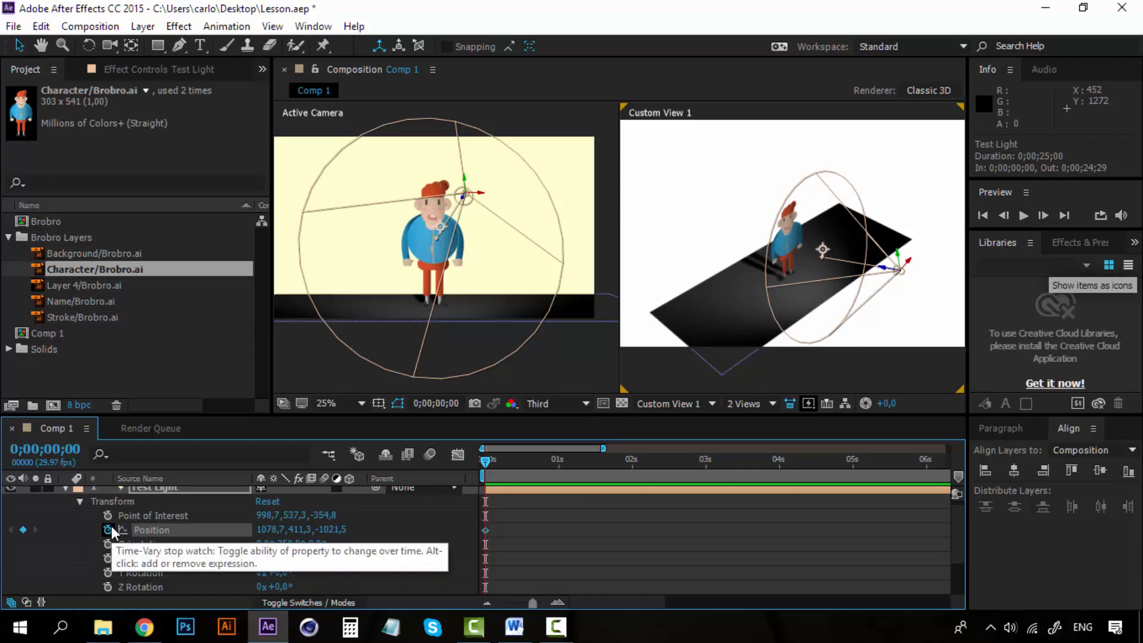
- Add a second Position keyframe for Test Light at 0;00;01;01, lowering the light below the floor to a Y value of 1328,3
{"action": "left_click", "coordinate": [561, 462]}
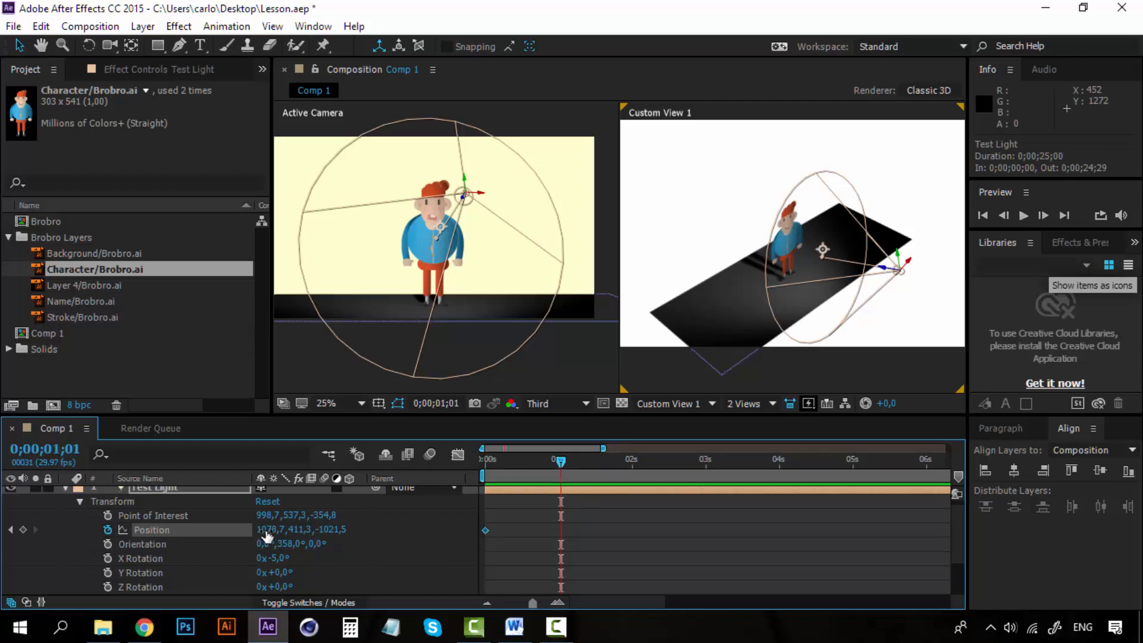
{"action": "left_click_drag", "start_coordinate": [265, 531], "coordinate": [428, 525]}
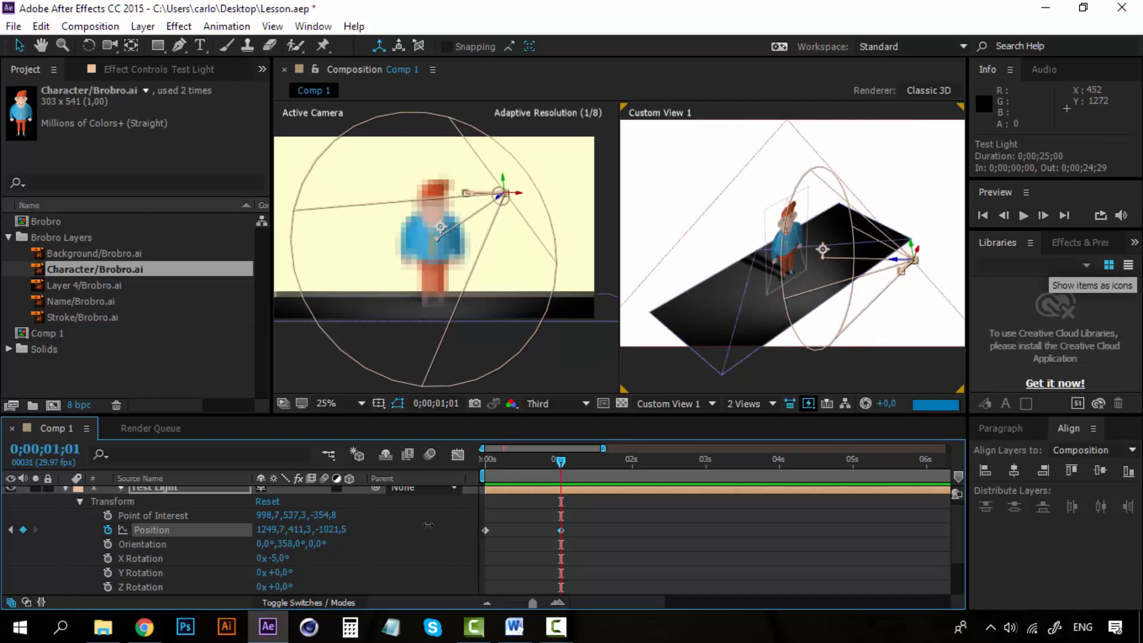
{"action": "key", "text": "ctrl+z"}
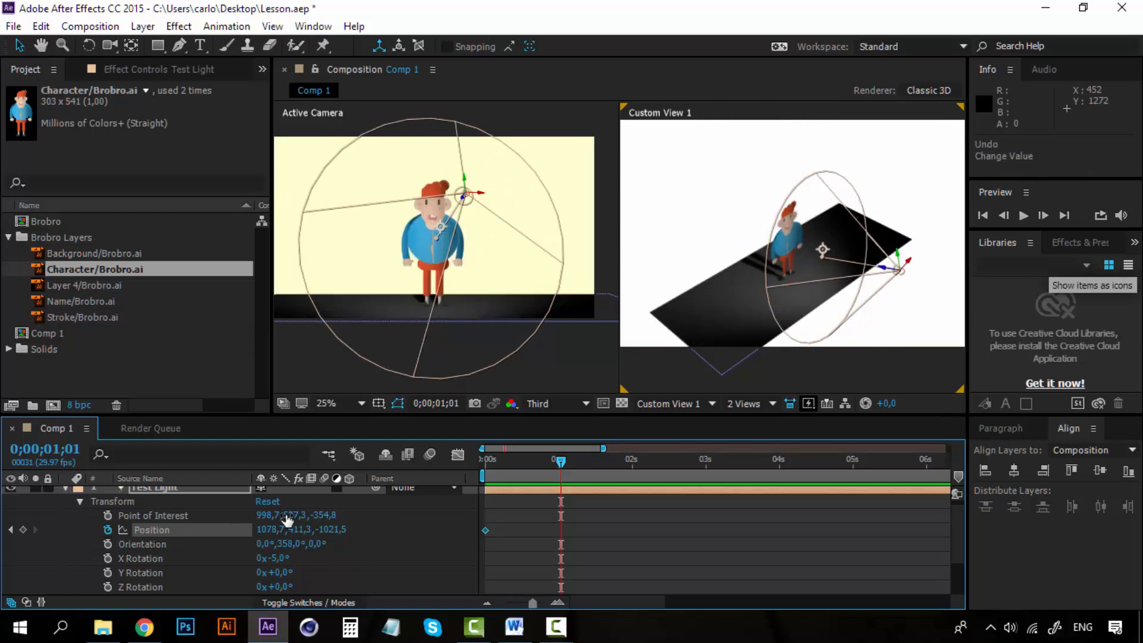
{"action": "left_click_drag", "start_coordinate": [296, 529], "coordinate": [566, 580]}
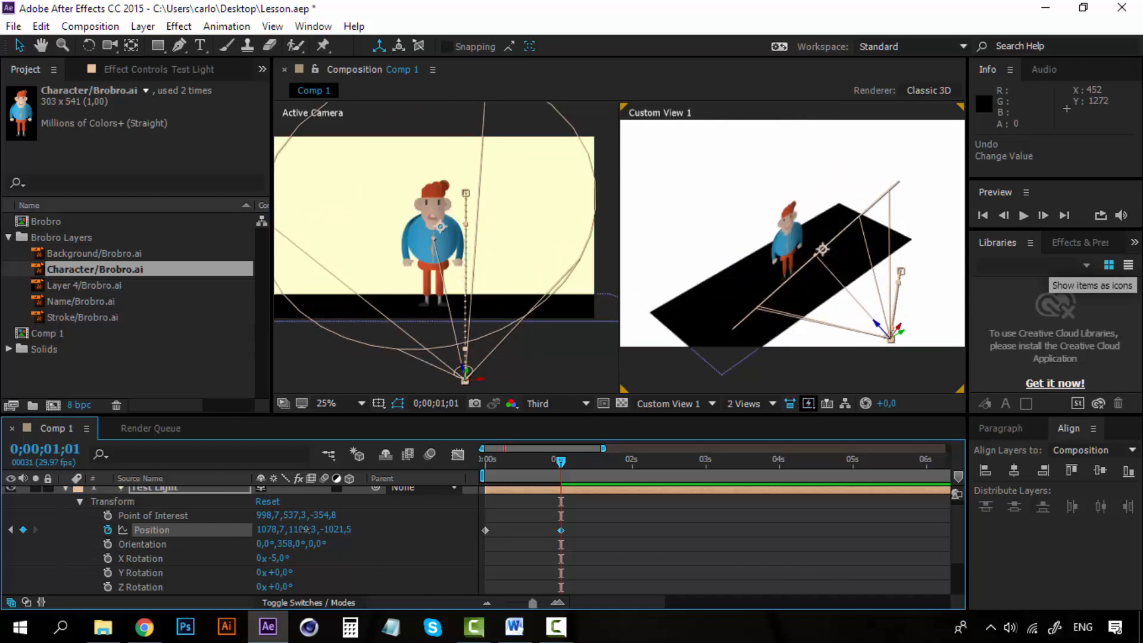
{"action": "left_click_drag", "start_coordinate": [332, 529], "coordinate": [483, 541]}
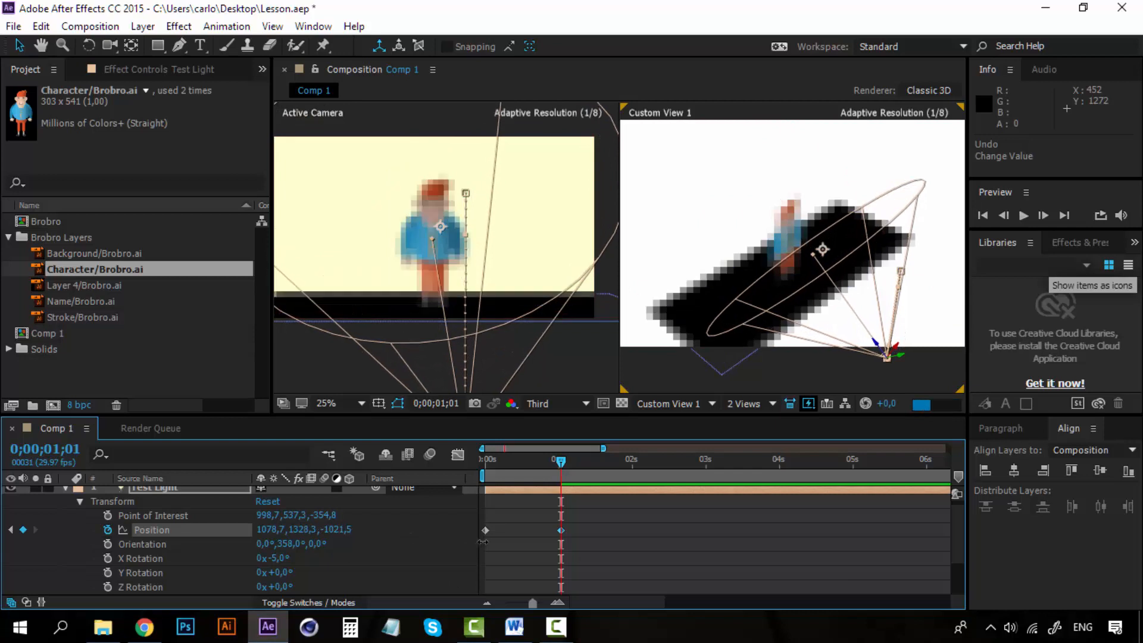
- Copy Test Light's first Position keyframe and paste it at 0;00;02;00
{"action": "left_click", "coordinate": [633, 461]}
{"action": "left_click", "coordinate": [485, 530]}
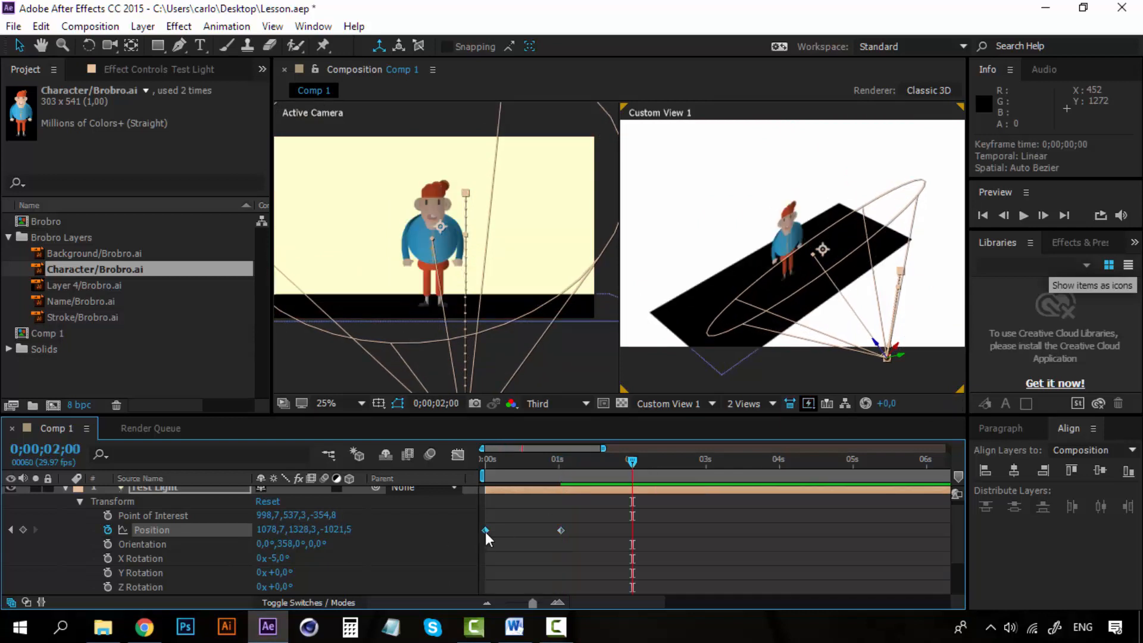
{"action": "key", "text": "ctrl+c"}
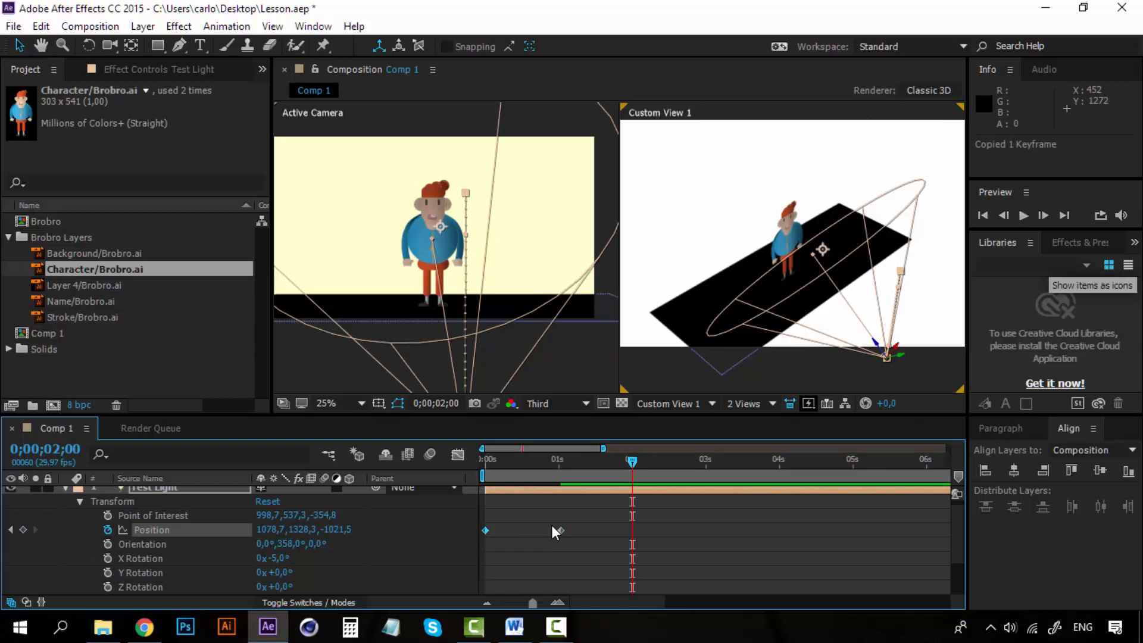
{"action": "key", "text": "ctrl+v"}
- Preview the light's movement from the start and examine how the character's lighting and the floor shadow change
{"action": "left_click_drag", "start_coordinate": [633, 466], "coordinate": [469, 463]}
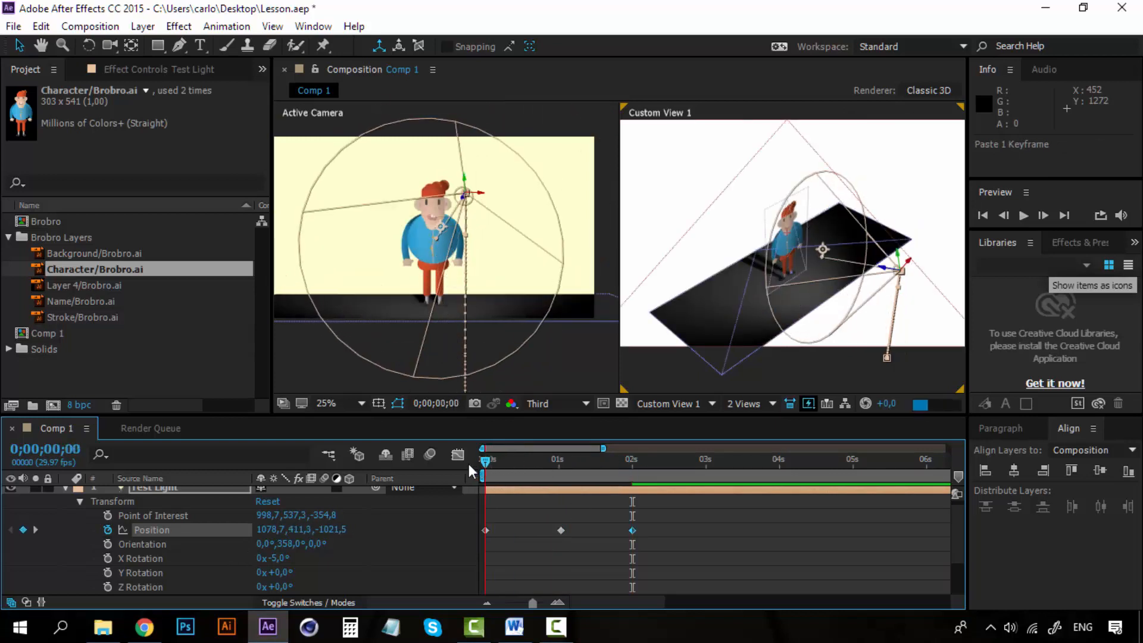
{"action": "key", "text": "space"}
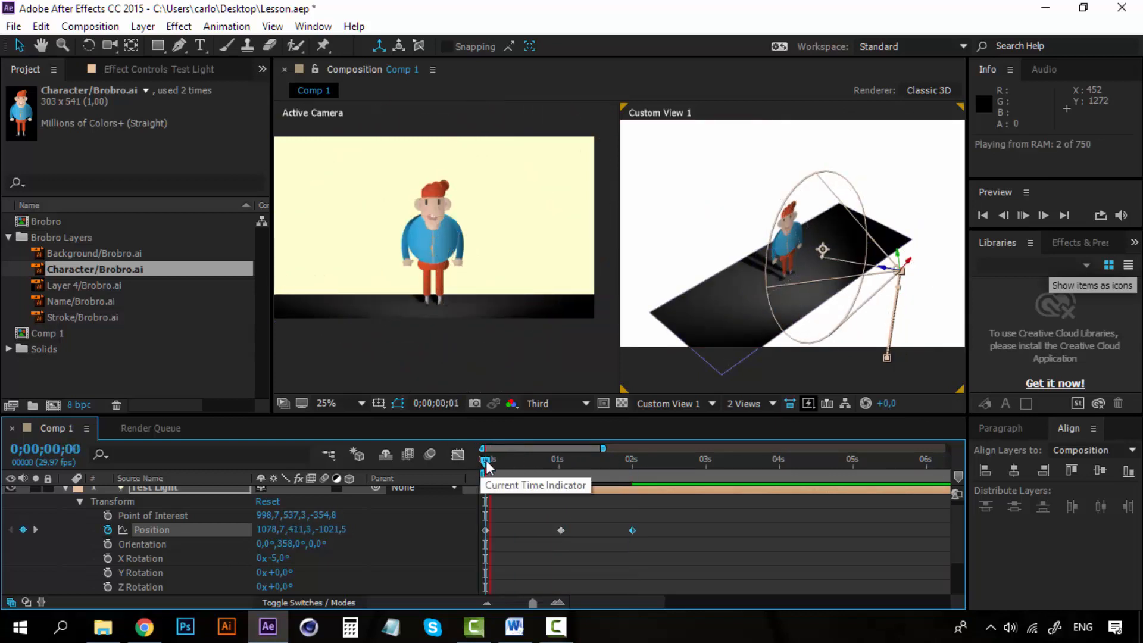
{"action": "key", "text": "space"}
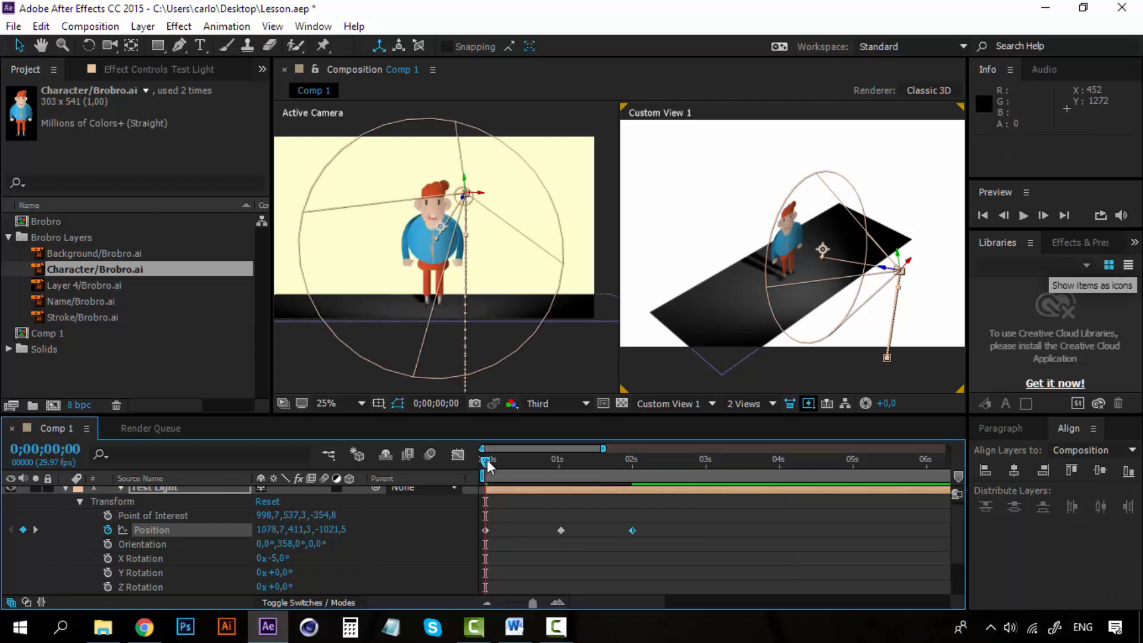
{"action": "key", "text": "space"}
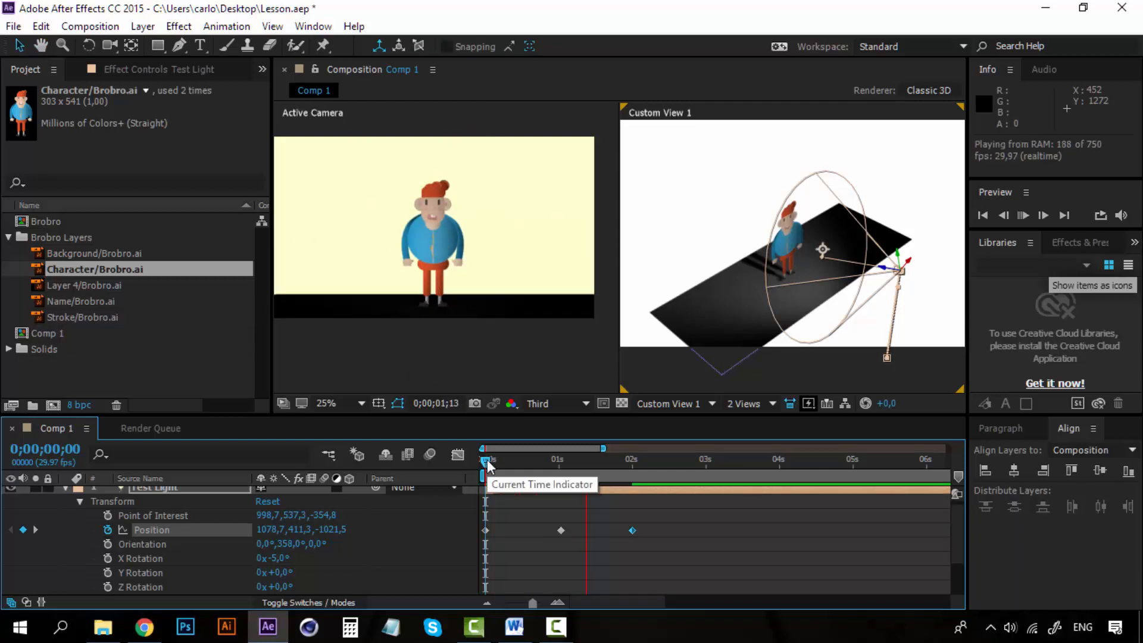
{"action": "key", "text": "space"}
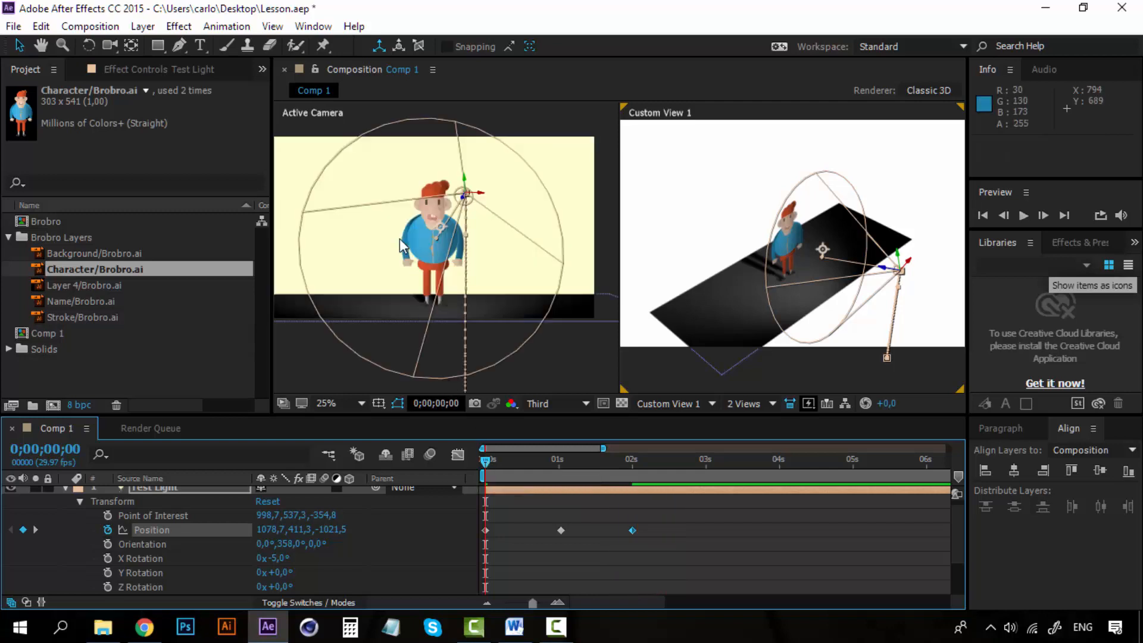
{"action": "key", "text": "space"}
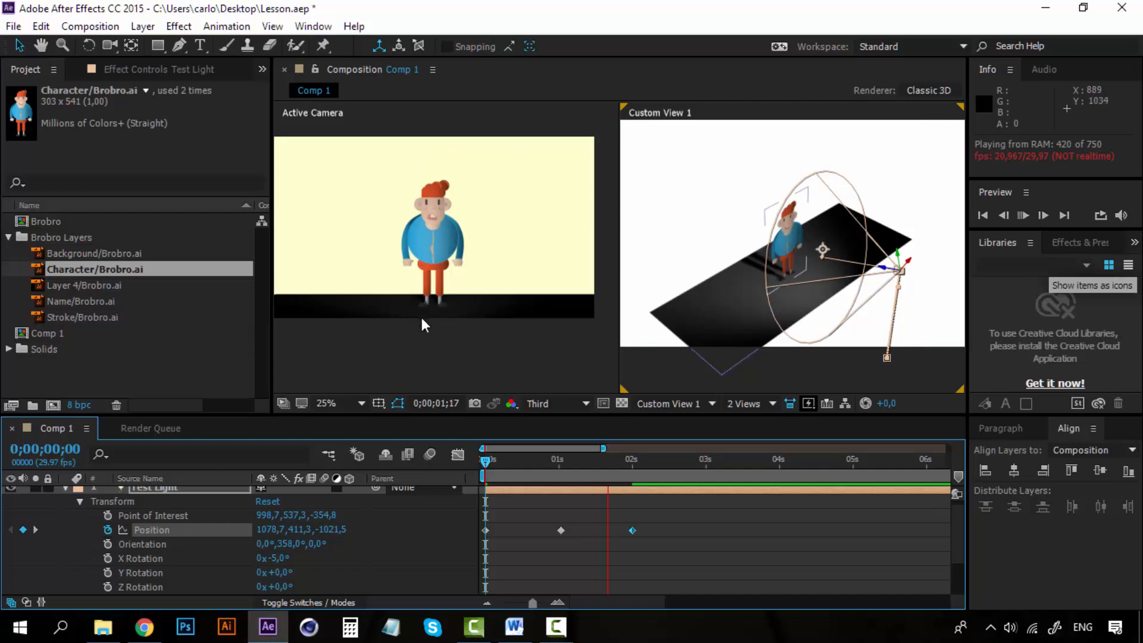
{"action": "left_click", "coordinate": [486, 462]}
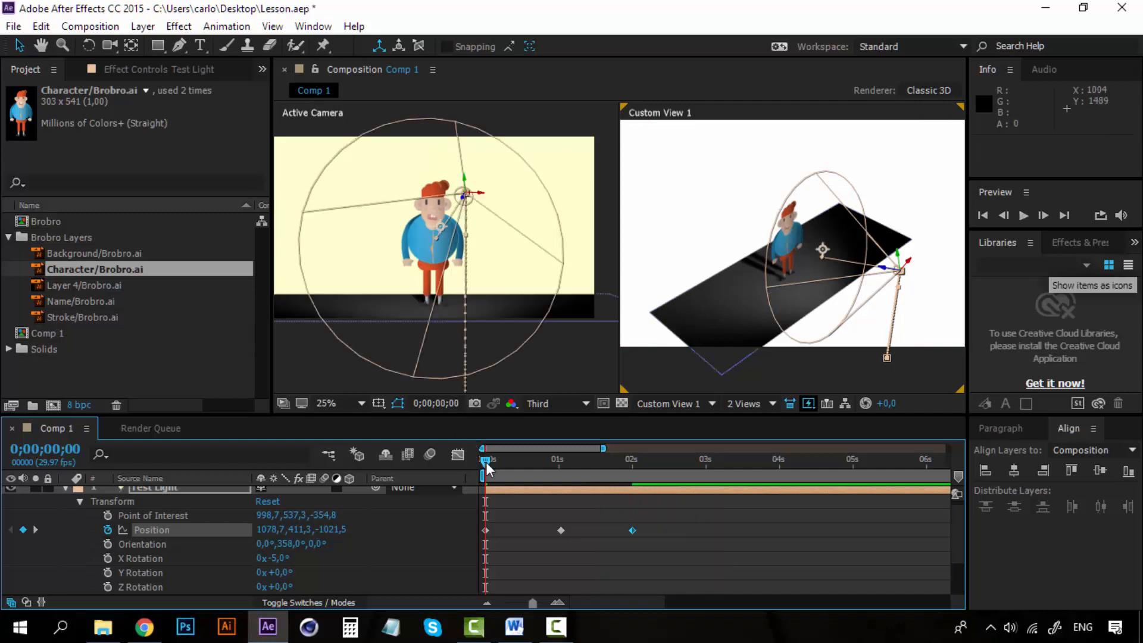
- Remove all of Test Light's Position keyframes and collapse the light layer
{"action": "left_click", "coordinate": [108, 529]}
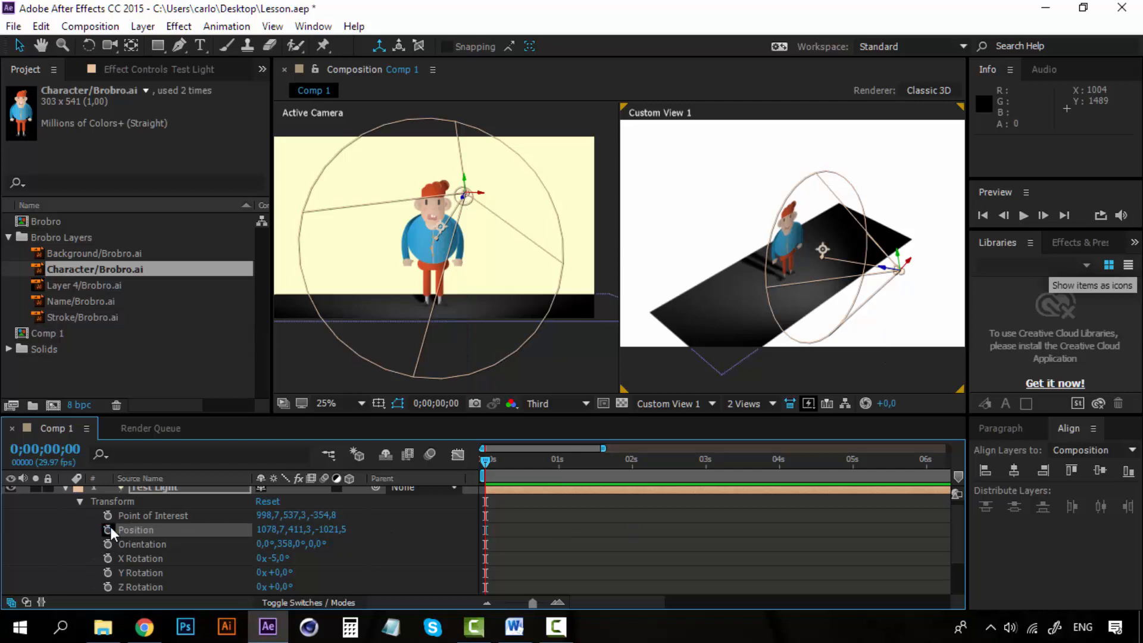
{"action": "left_click", "coordinate": [65, 490]}
- Animate the Character/Brobro.ai layer's Position with keyframes at 0;00;00;00 and 0;00;01;00, moving it along X to about 2165 at the second
{"action": "left_click", "coordinate": [151, 507]}
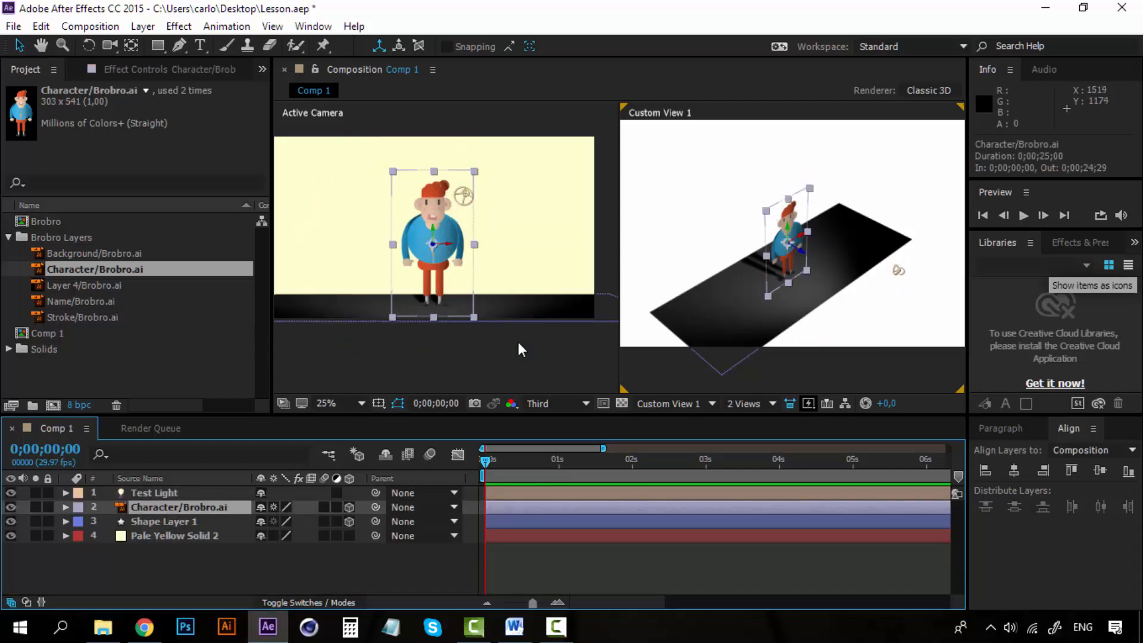
{"action": "key", "text": "p"}
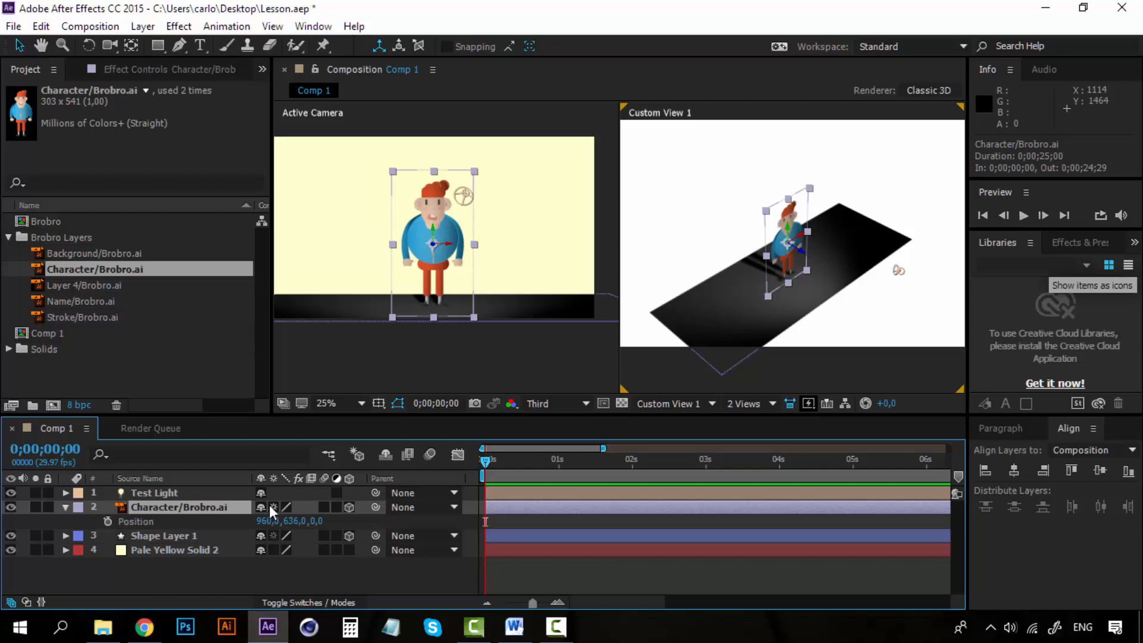
{"action": "left_click", "coordinate": [108, 522]}
{"action": "left_click", "coordinate": [559, 462]}
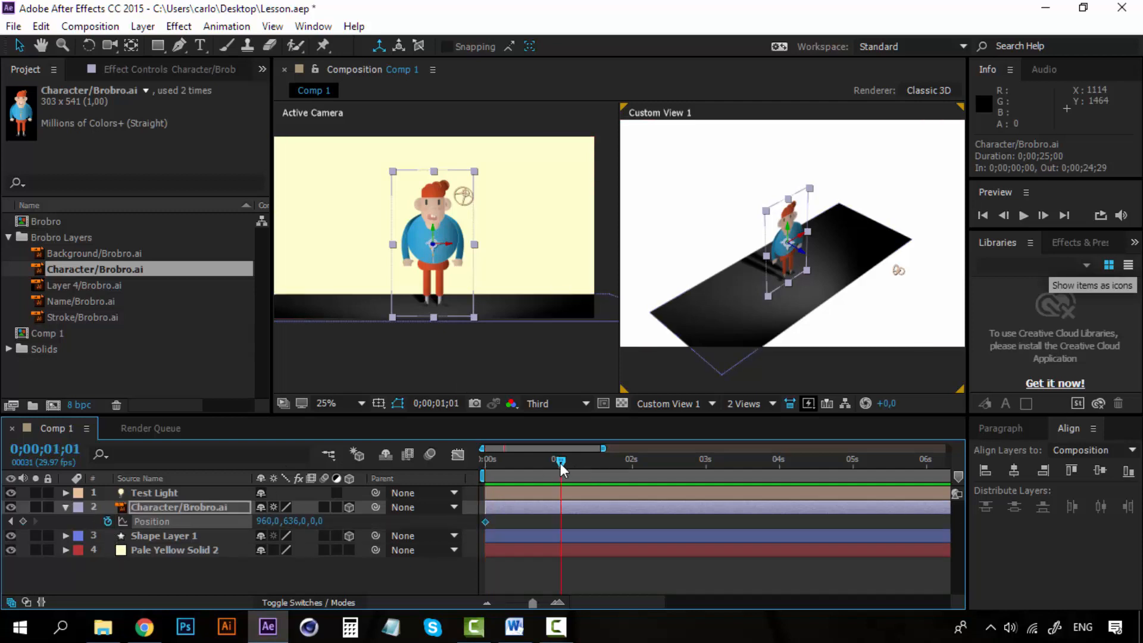
{"action": "left_click_drag", "start_coordinate": [560, 462], "coordinate": [557, 463]}
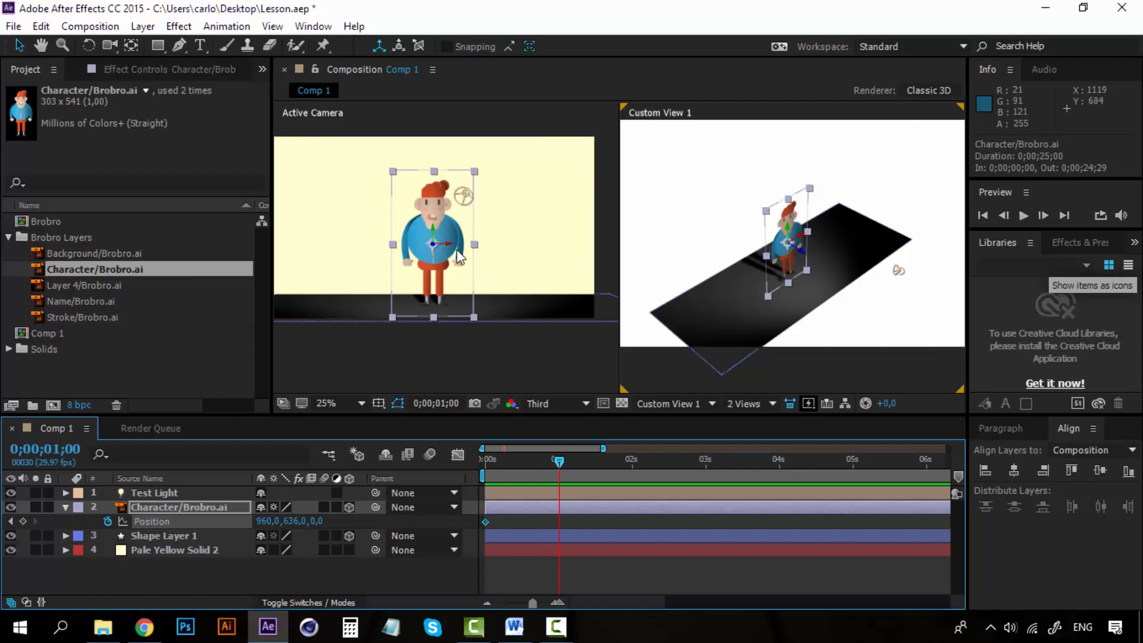
{"action": "left_click_drag", "start_coordinate": [448, 246], "coordinate": [650, 246]}
- Copy the character's first Position keyframe and paste it at 0;00;02;00
{"action": "left_click", "coordinate": [633, 461]}
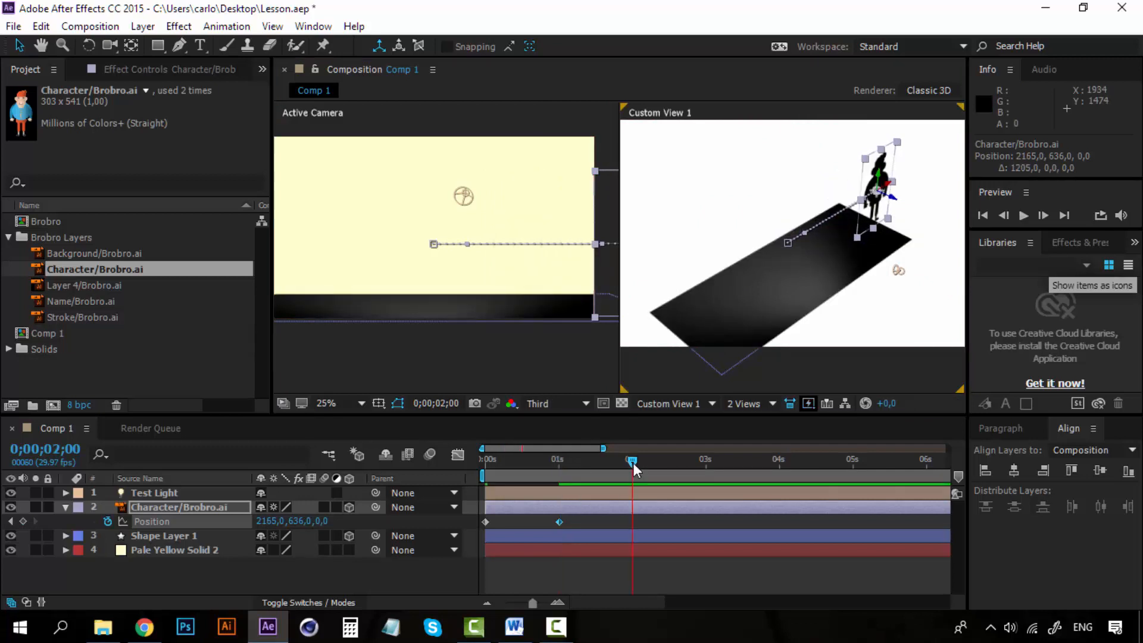
{"action": "left_click", "coordinate": [486, 522]}
{"action": "key", "text": "ctrl+c"}
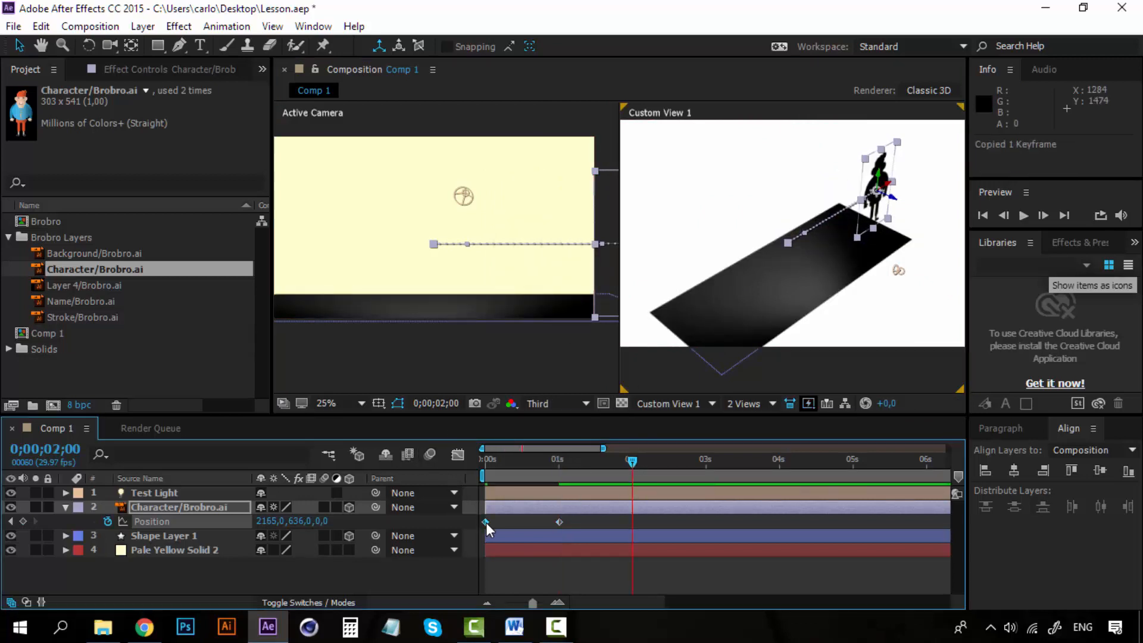
{"action": "key", "text": "ctrl+v"}
- Preview the character's movement from the start several times and examine how its lighting and shadow change along the path
{"action": "left_click_drag", "start_coordinate": [634, 460], "coordinate": [463, 456]}
{"action": "key", "text": "space"}
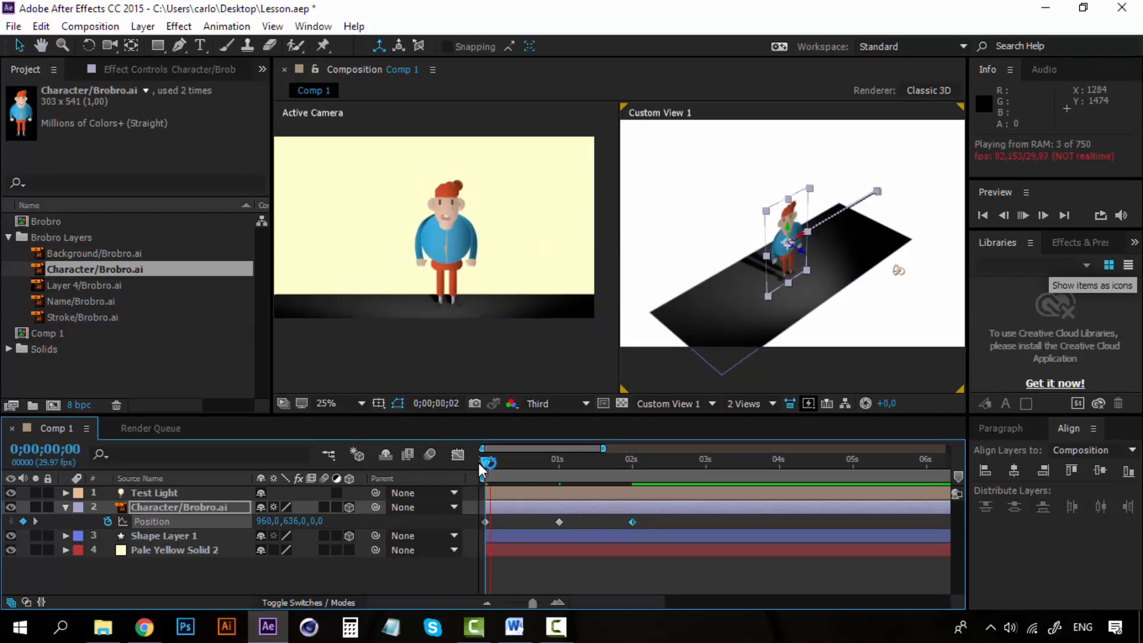
{"action": "left_click", "coordinate": [483, 463]}
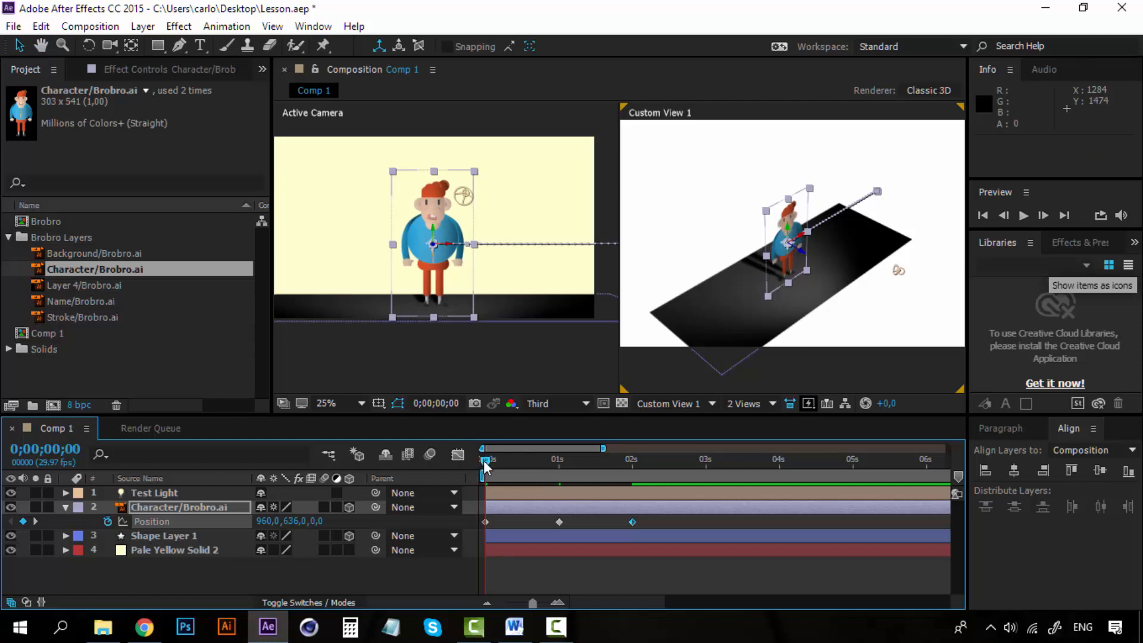
{"action": "key", "text": "space"}
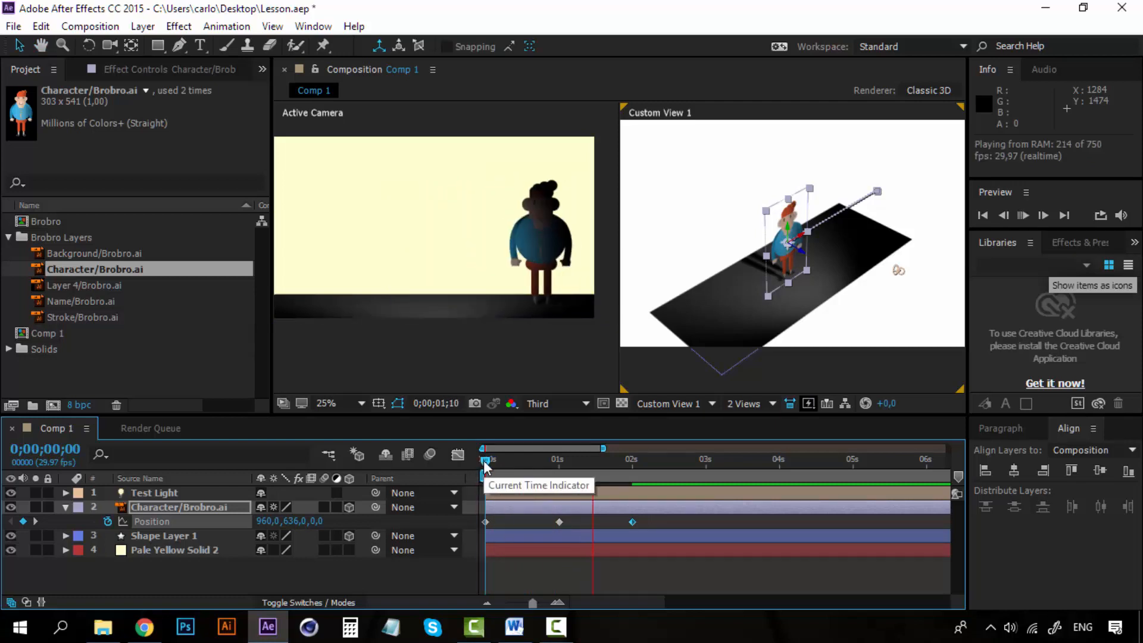
{"action": "left_click", "coordinate": [486, 464]}
{"action": "key", "text": "space"}
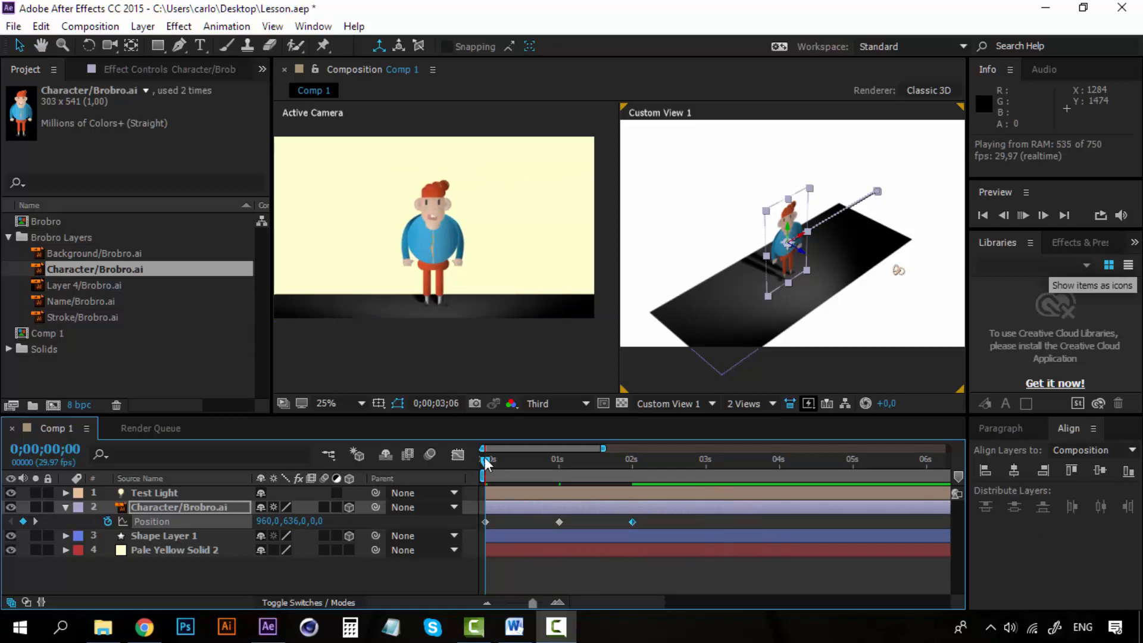
{"action": "key", "text": "space"}
{"action": "key", "text": "space"}
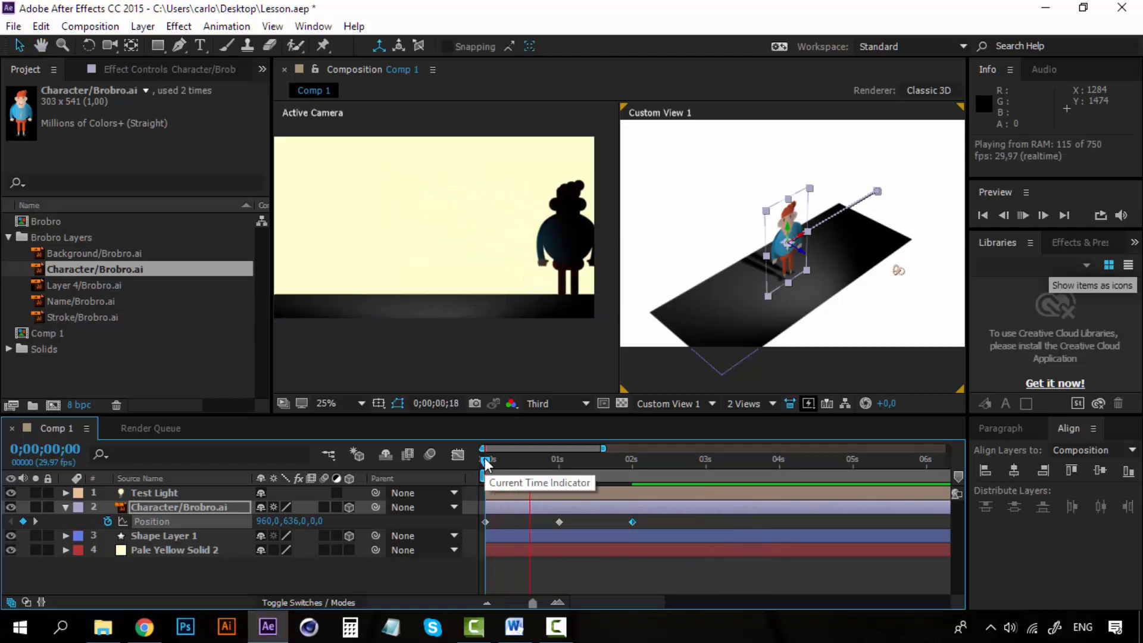
{"action": "key", "text": "space"}
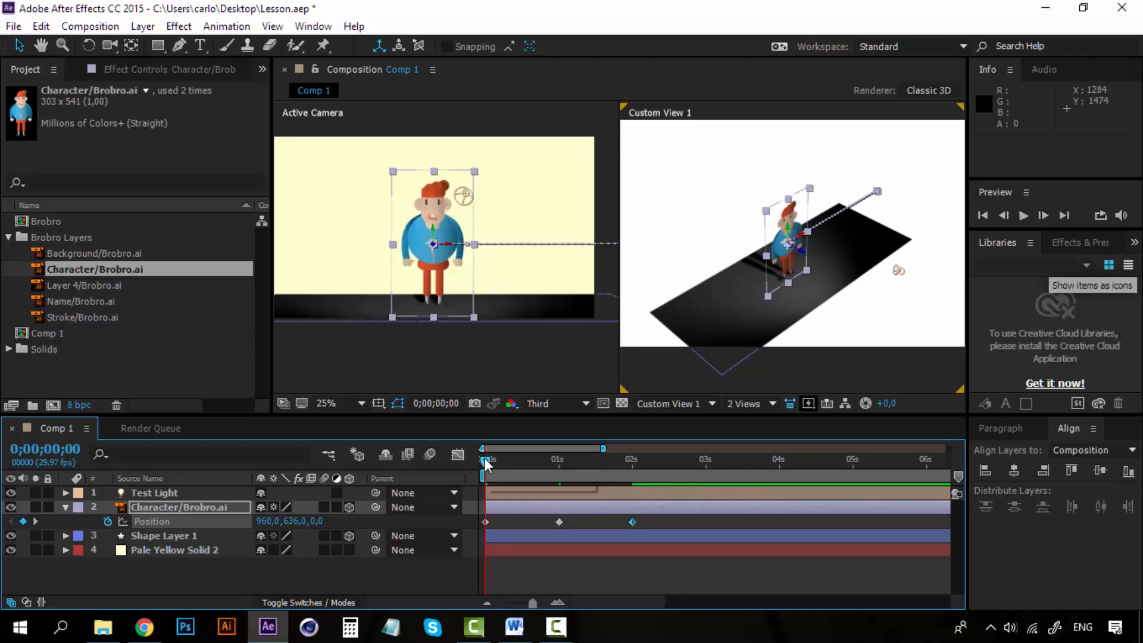
{"action": "key", "text": "space"}
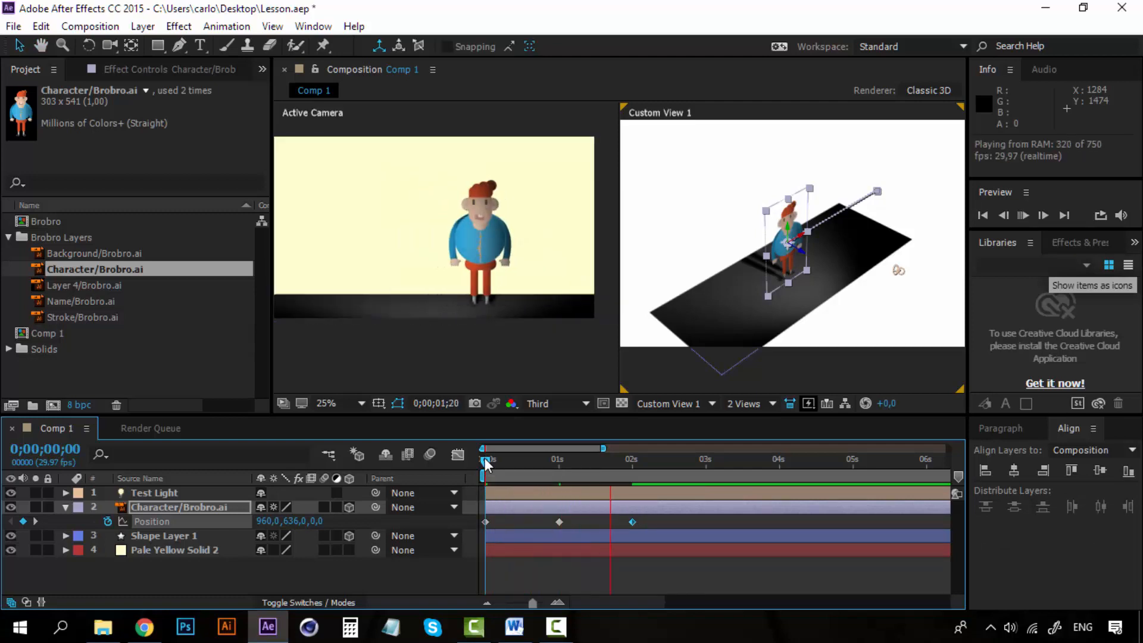
{"action": "key", "text": "space"}
{"action": "key", "text": "space"}
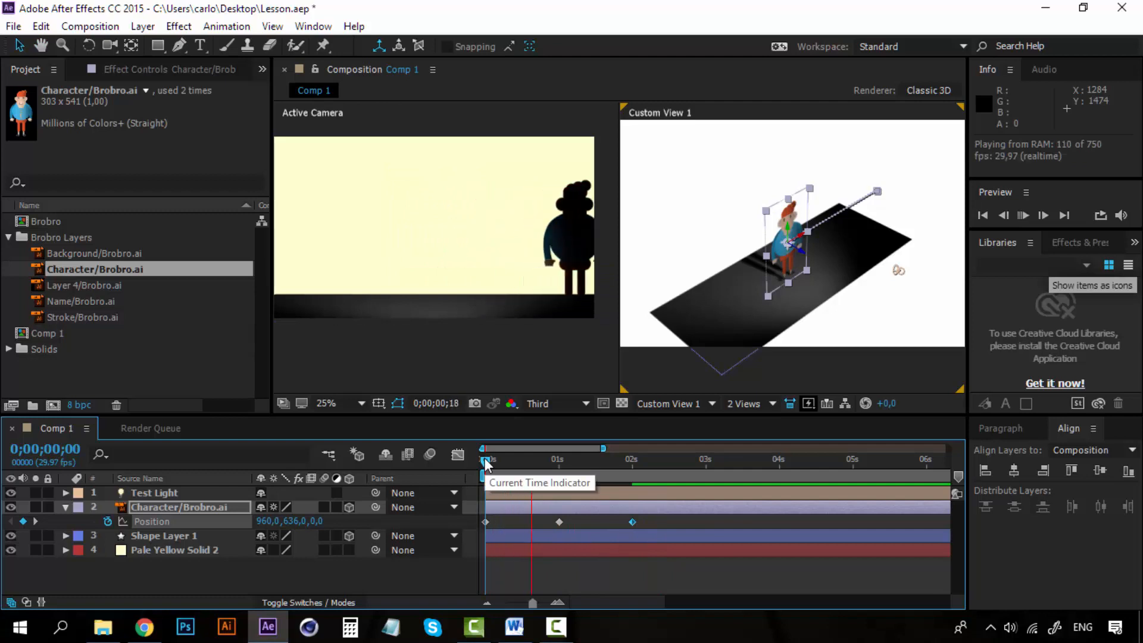
{"action": "key", "text": "space"}
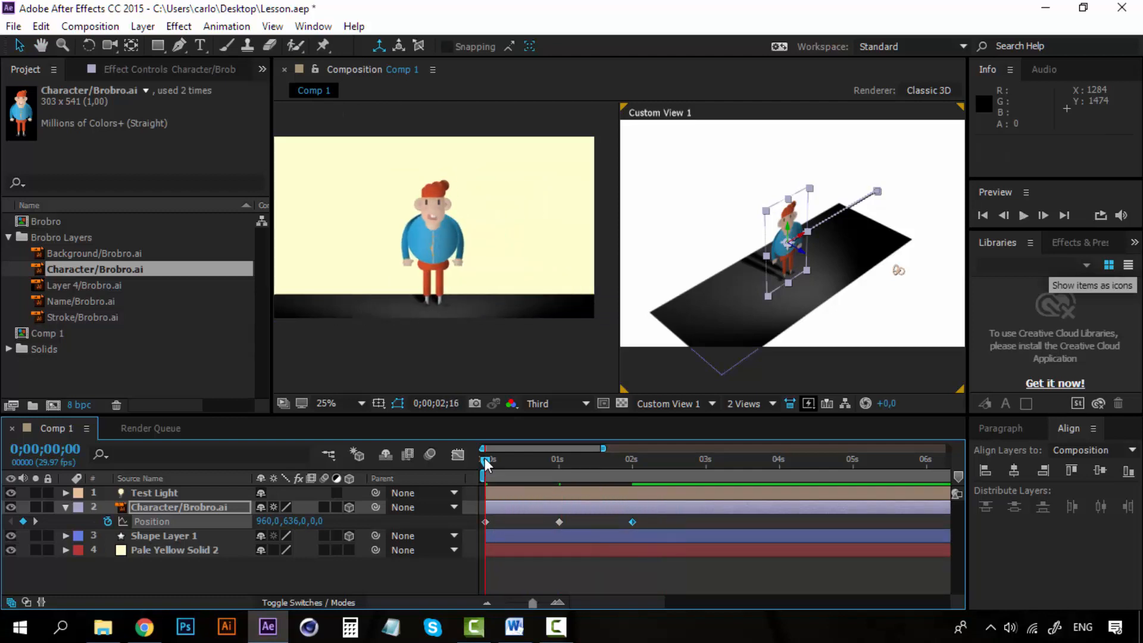